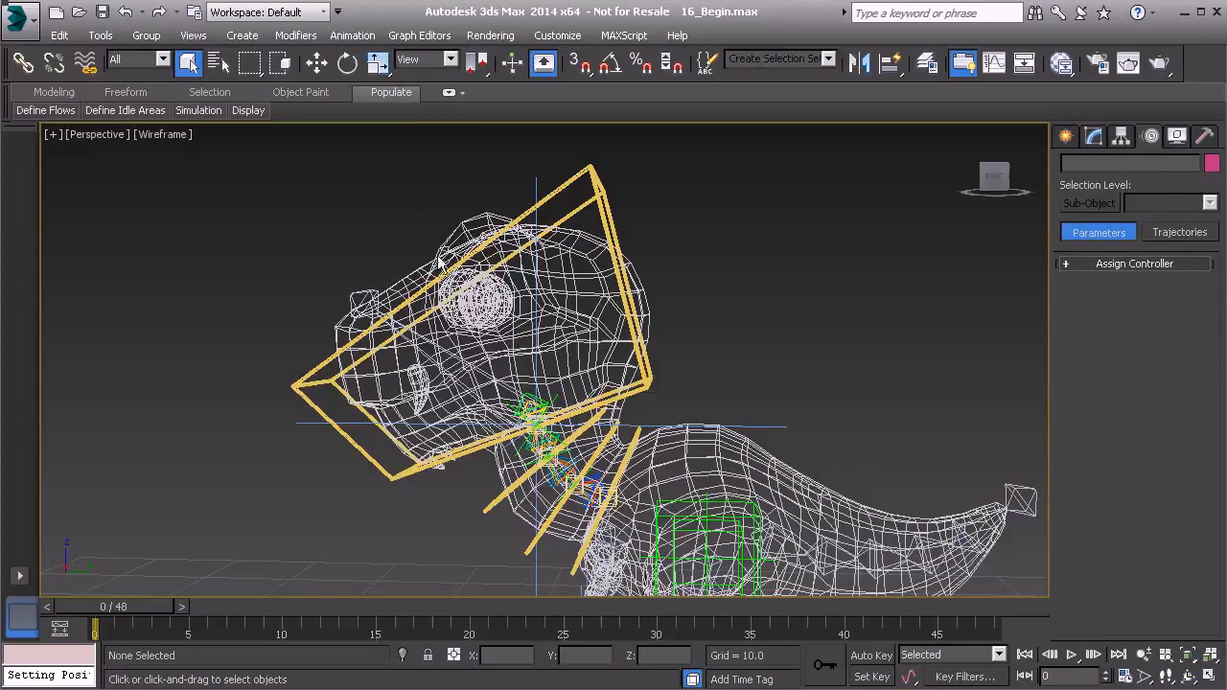
Import the Arrow_Shape.FBX control shape into the dinosaur rig scene
scroll(542, 403, "up", 3)
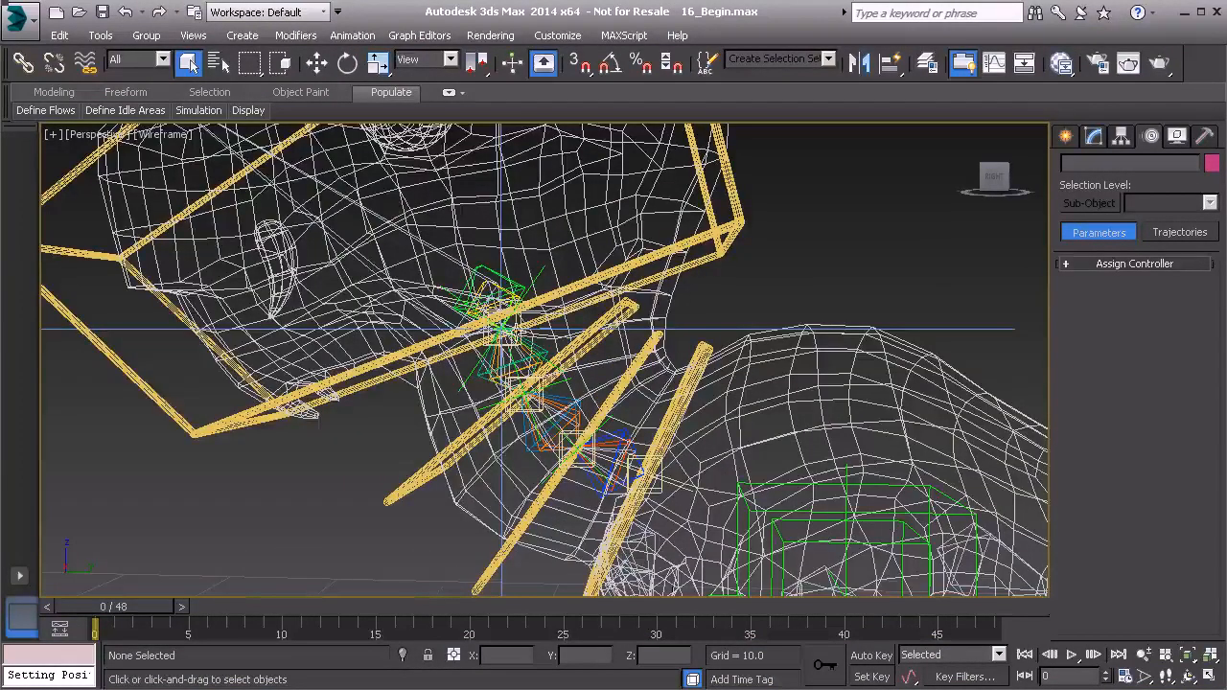
middle_click_drag(805, 296, 745, 317)
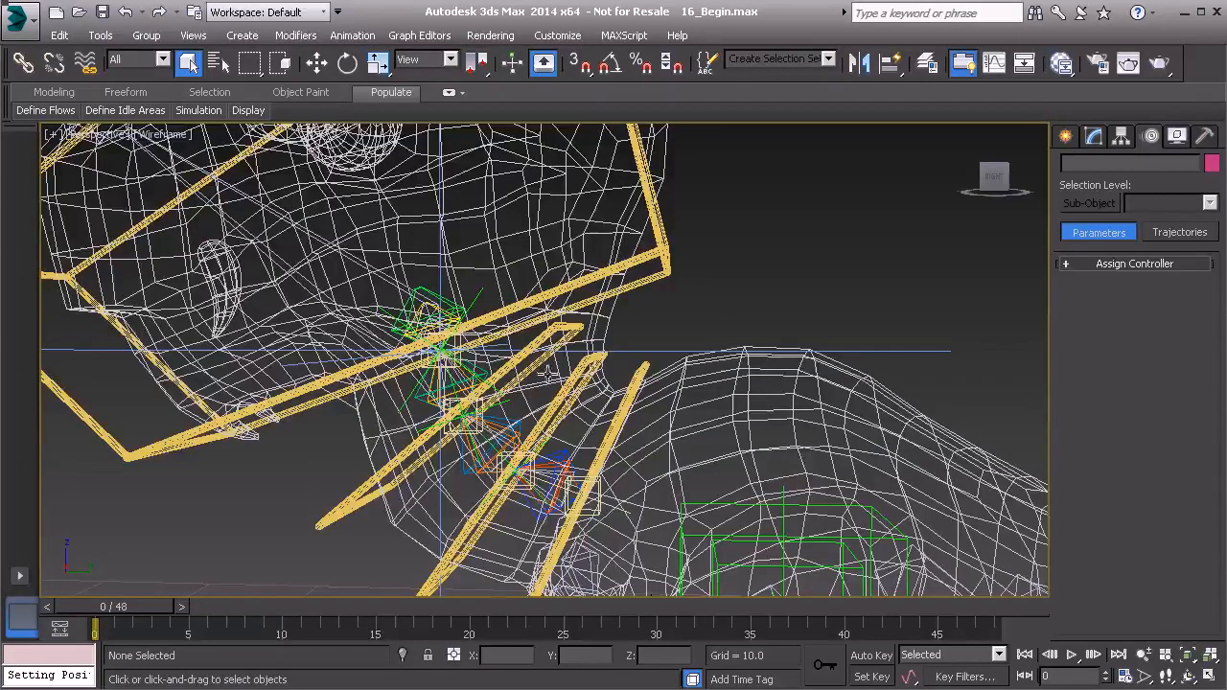
scroll(720, 376, "down", 6)
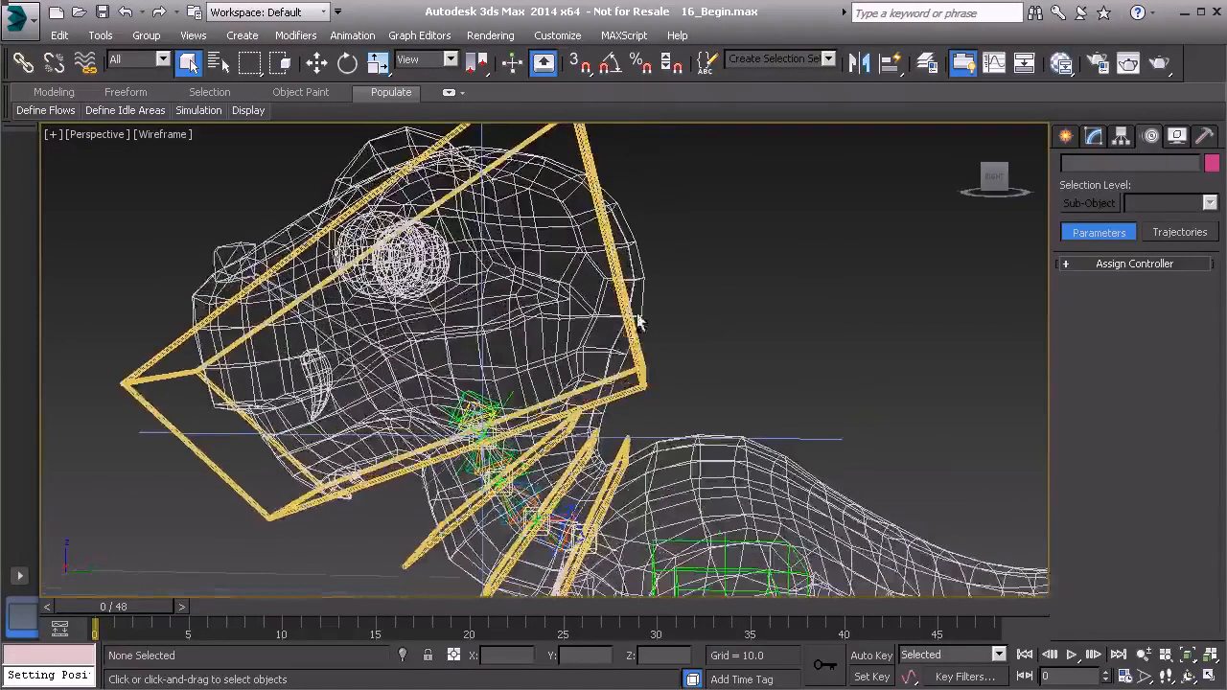
scroll(624, 340, "down", 5)
middle_click_drag(201, 213, 86, 231)
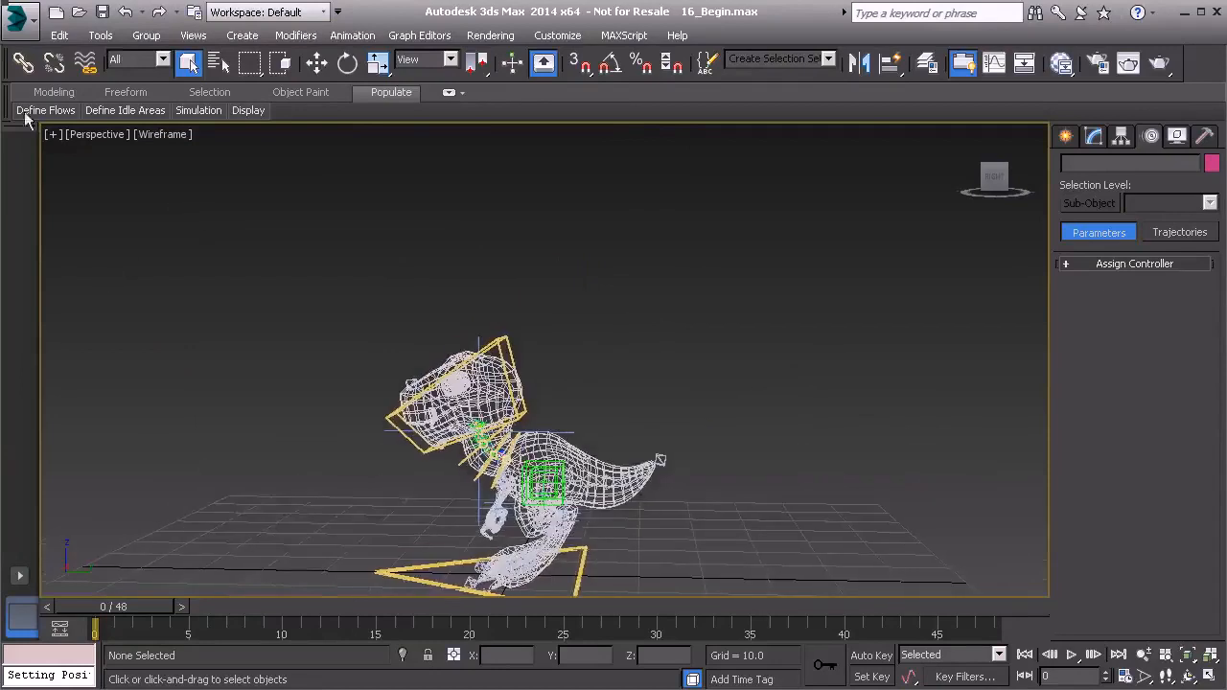
left_click(17, 16)
left_click(61, 274)
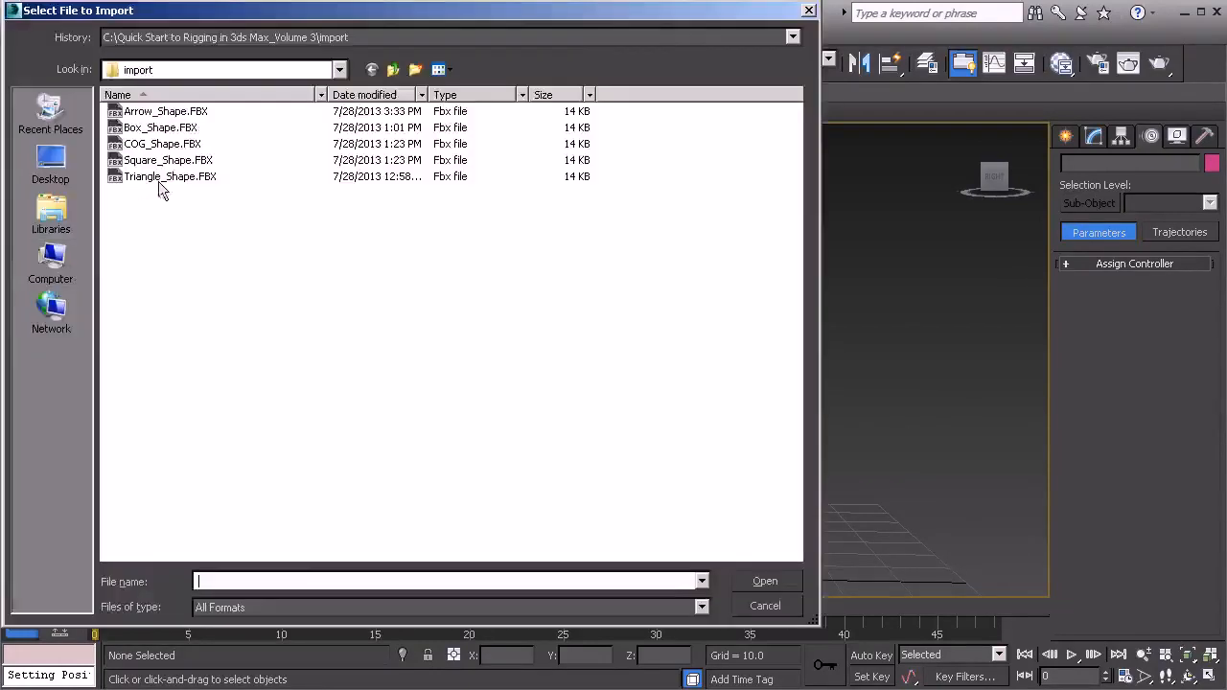
left_click(190, 113)
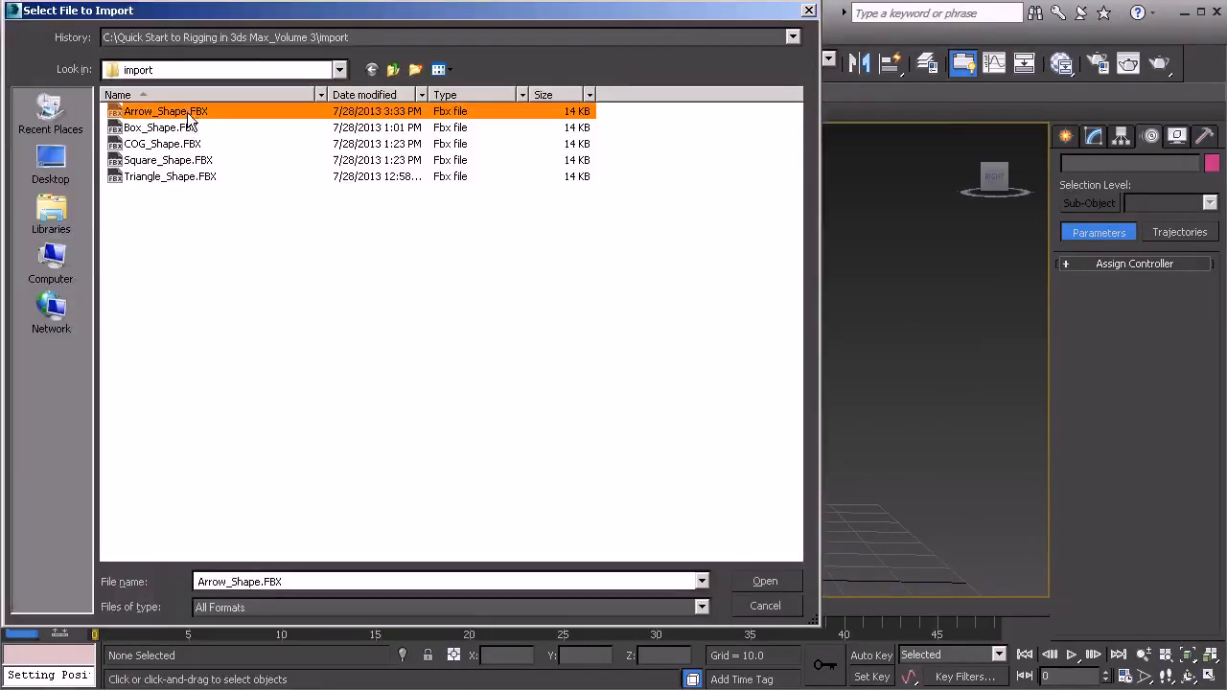
left_click(764, 581)
left_click(763, 605)
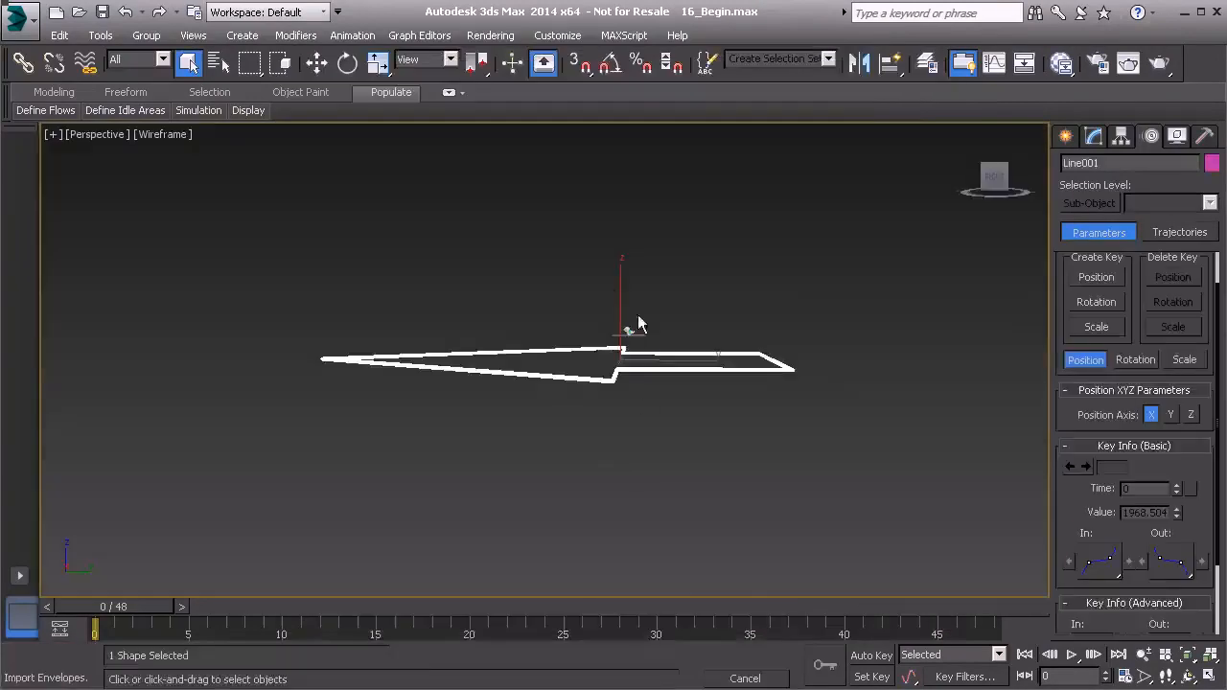
Move the imported arrow shape along X to about -5.2, bringing it next to the character
middle_click_drag(443, 257, 681, 321, "alt")
scroll(487, 351, "down", 1)
middle_click_drag(488, 351, 703, 413)
middle_click_drag(611, 307, 610, 342, "alt")
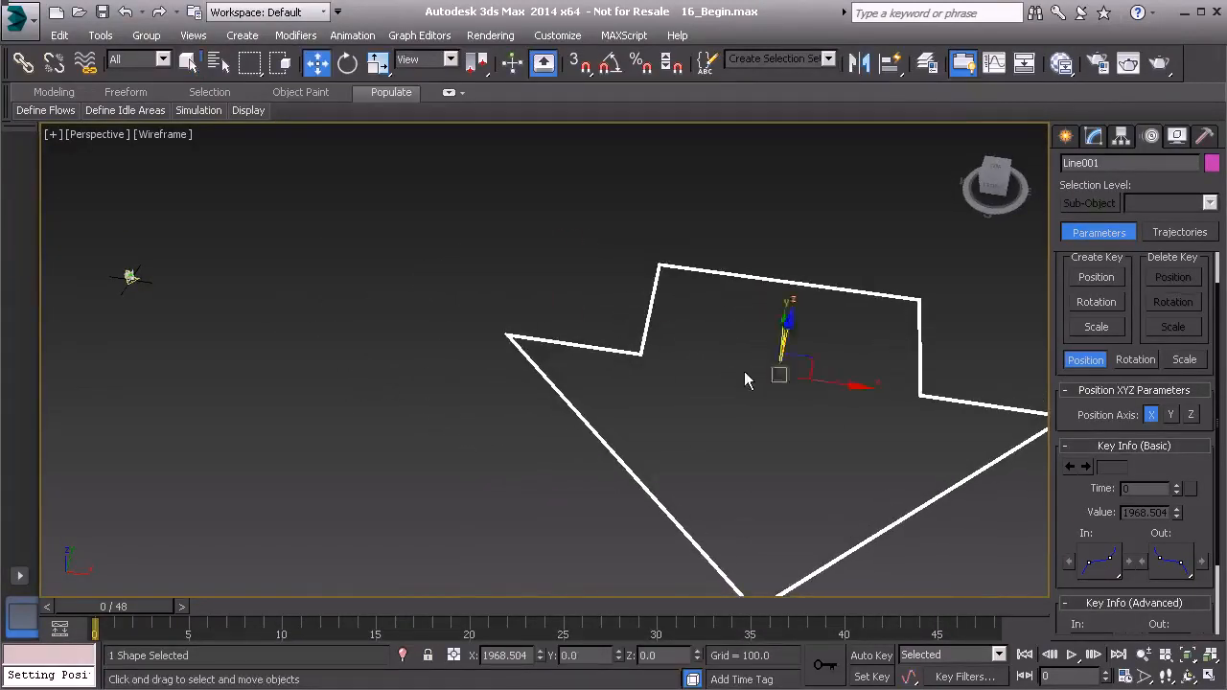
key("w")
left_click_drag(850, 403, 182, 347)
key("z")
middle_click_drag(554, 319, 288, 296, "alt")
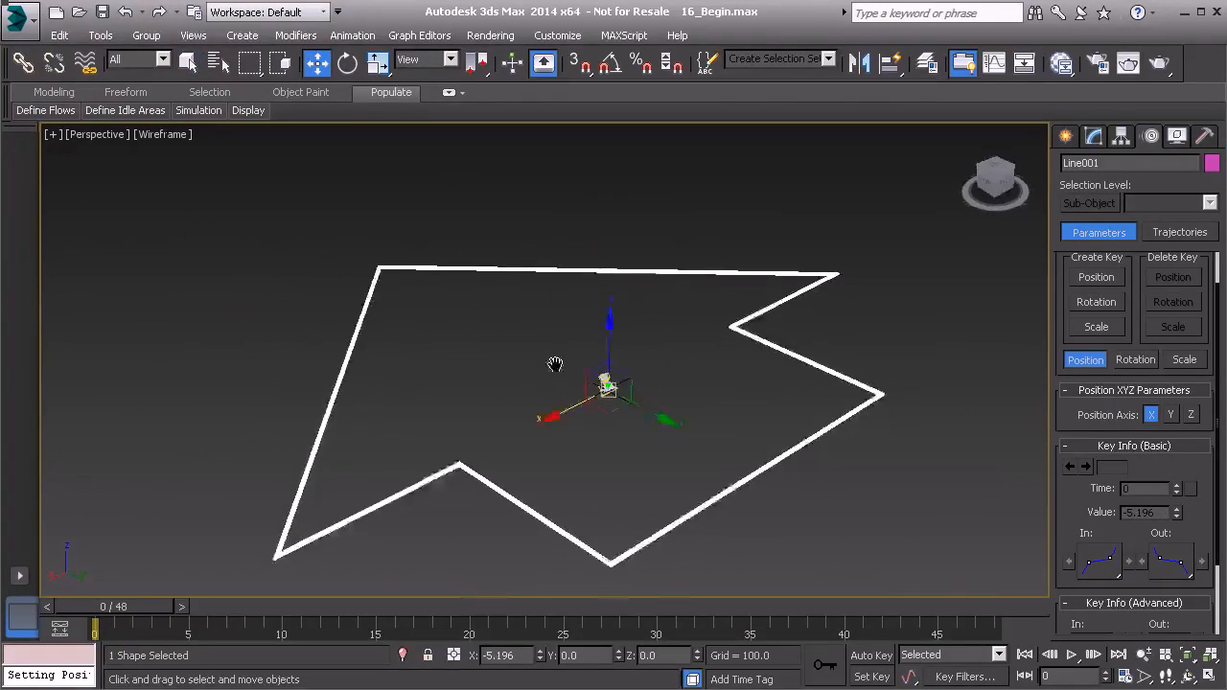
Select all vertices of the arrow spline and scale them down uniformly until the arrow fits inside the triangular base control
left_click(1095, 136)
left_click(1119, 216)
middle_click_drag(863, 359, 510, 357, "alt")
left_click_drag(430, 285, 906, 590)
key("r")
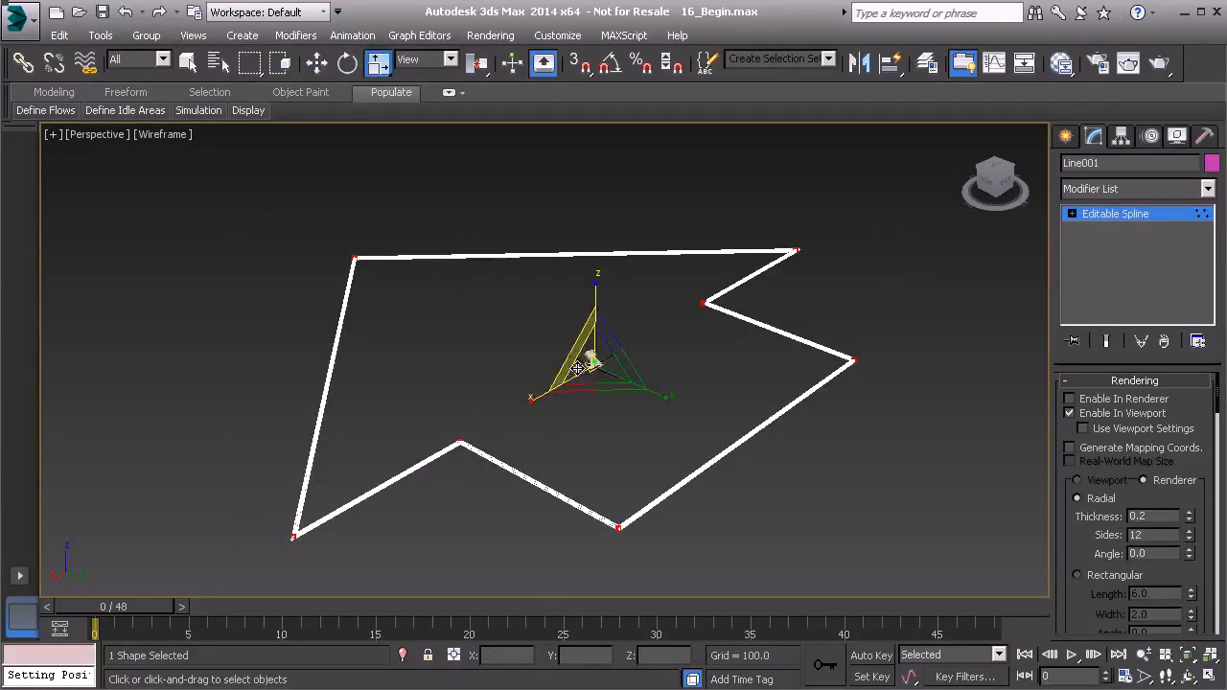
left_click_drag(590, 361, 419, 553)
left_click_drag(591, 357, 488, 547)
left_click_drag(592, 356, 498, 633)
key("z")
left_click_drag(591, 384, 588, 480)
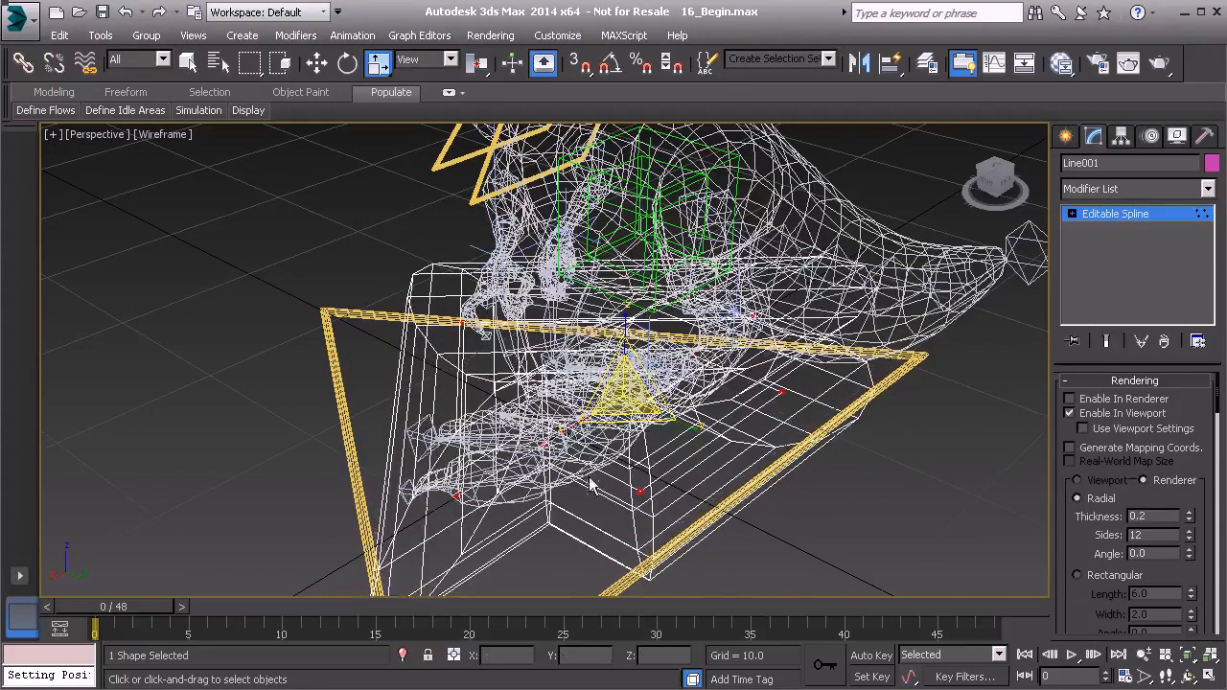
Apply Reset XForm to the arrow shape and collapse its modifier stack
left_click(1204, 139)
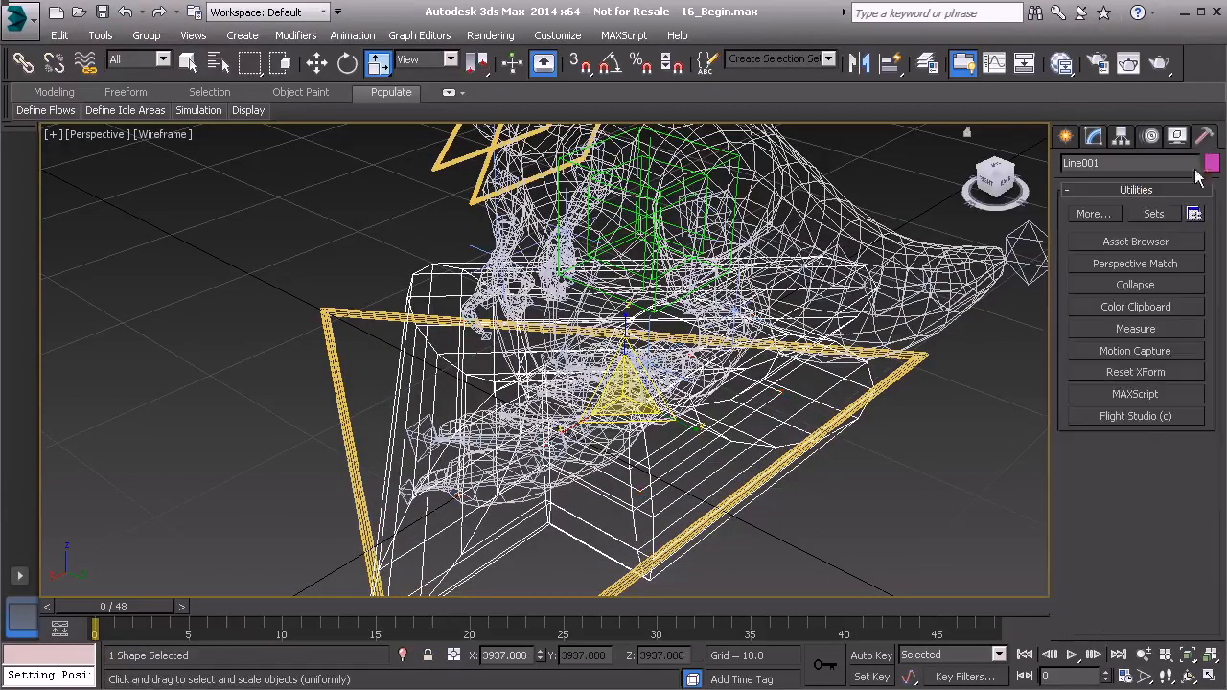
left_click(1139, 374)
left_click(1140, 483)
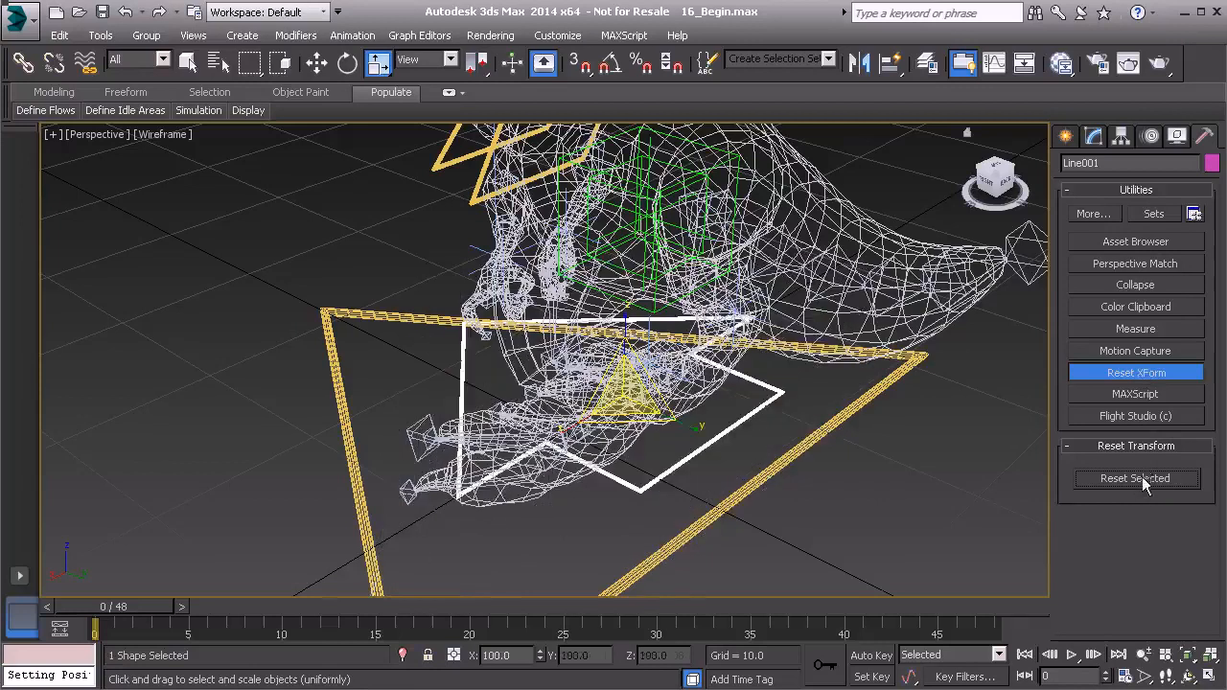
left_click(1156, 375)
left_click(1158, 285)
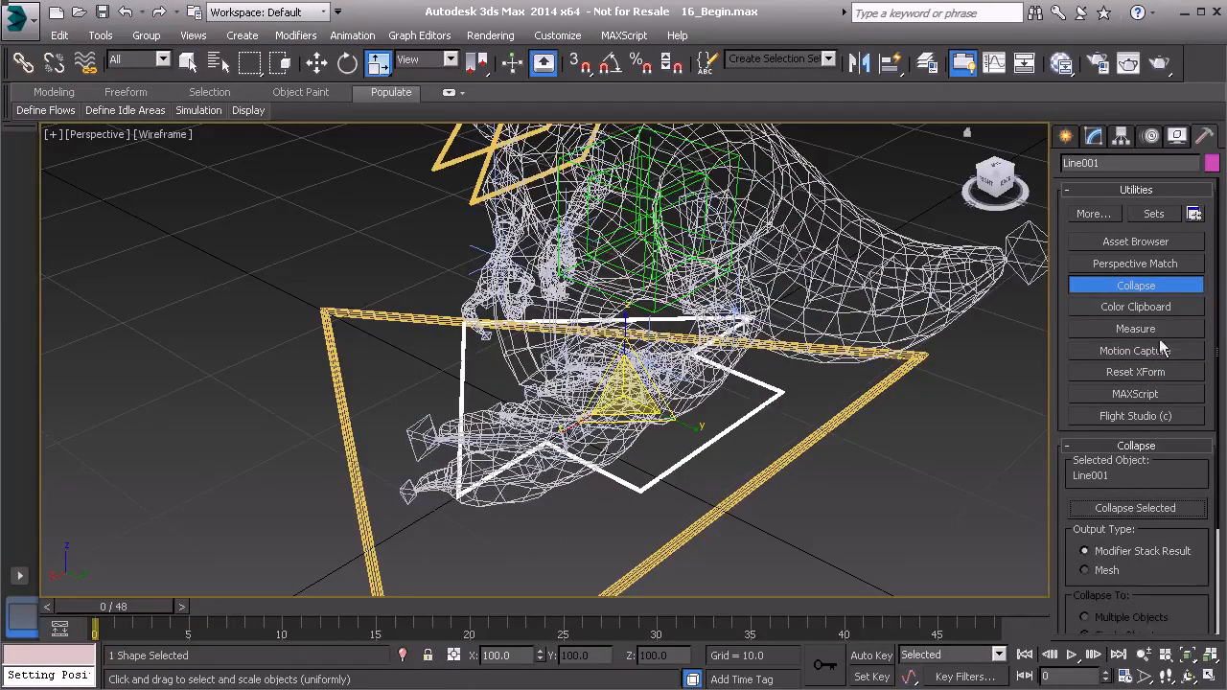
left_click(1138, 290)
Align the arrow shape to the upper neck below the head, at about X 0, Y -4.4, Z 20.6
middle_click_drag(643, 312, 451, 192)
middle_click_drag(554, 274, 629, 441)
scroll(604, 443, "up", 3)
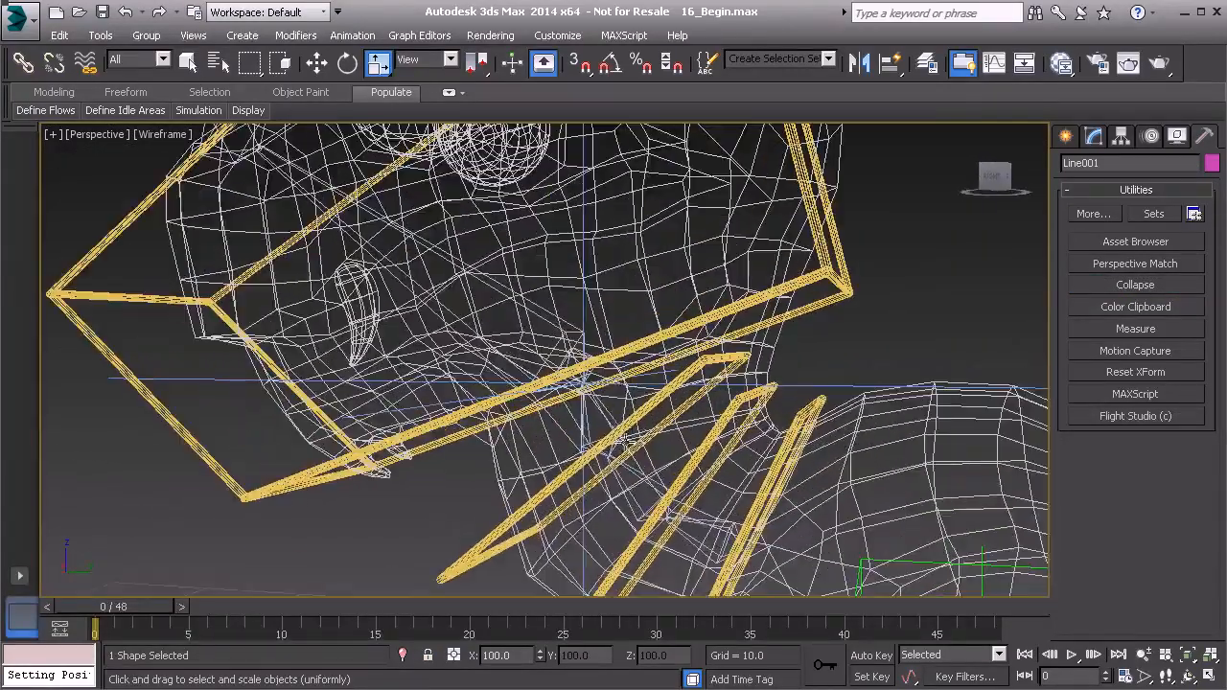
middle_click_drag(613, 433, 576, 484, "alt")
scroll(575, 486, "down", 6)
scroll(575, 487, "up", 10)
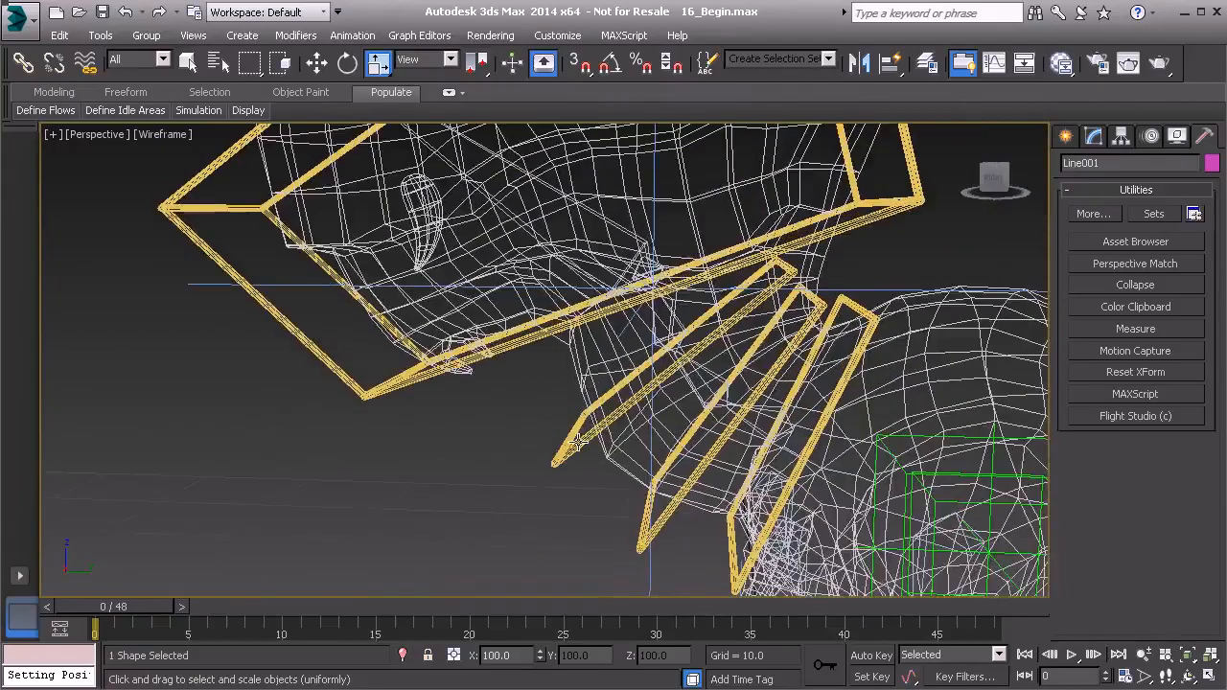
key("alt+a")
scroll(594, 422, "up", 8)
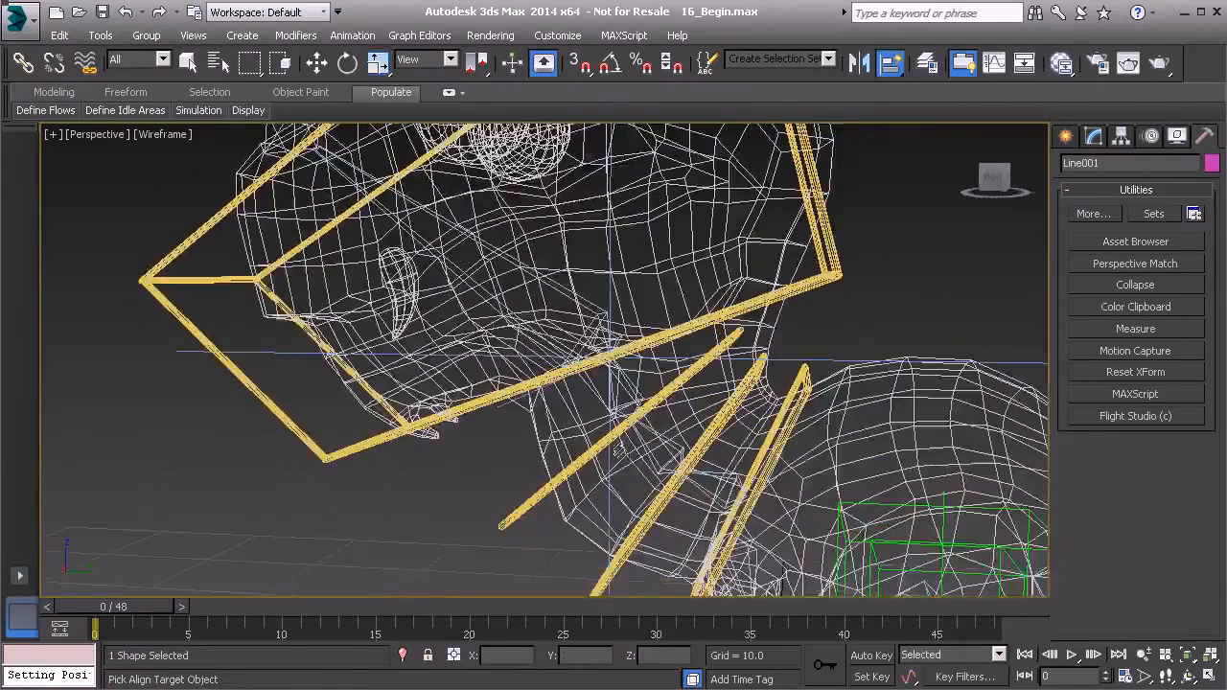
right_click(636, 373)
scroll(636, 373, "down", 8)
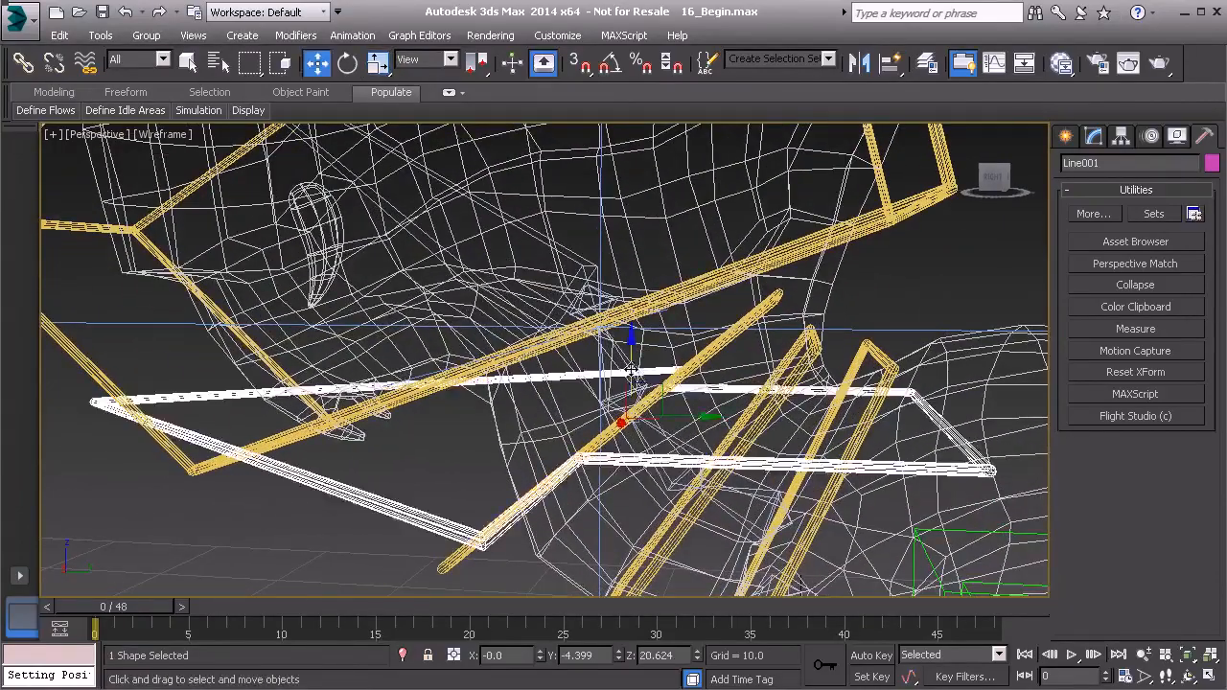
scroll(598, 461, "down", 8)
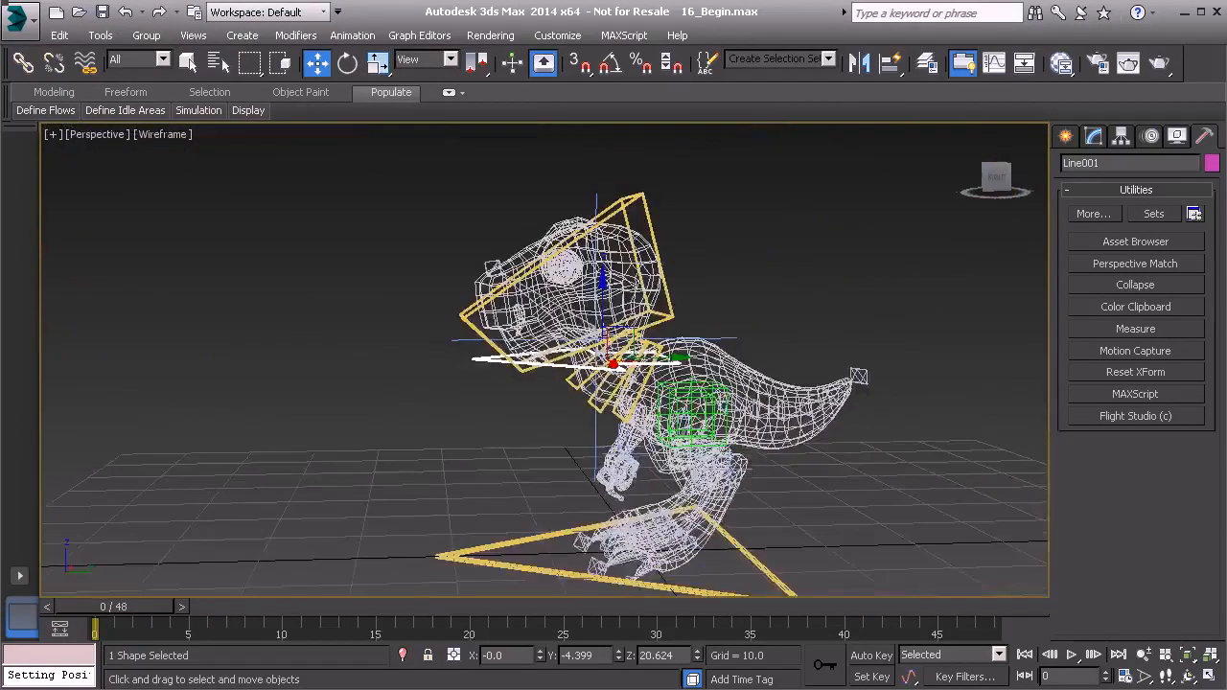
With Affect Object Only, raise the arrow shape above the head while leaving its pivot at the neck
left_click(1120, 137)
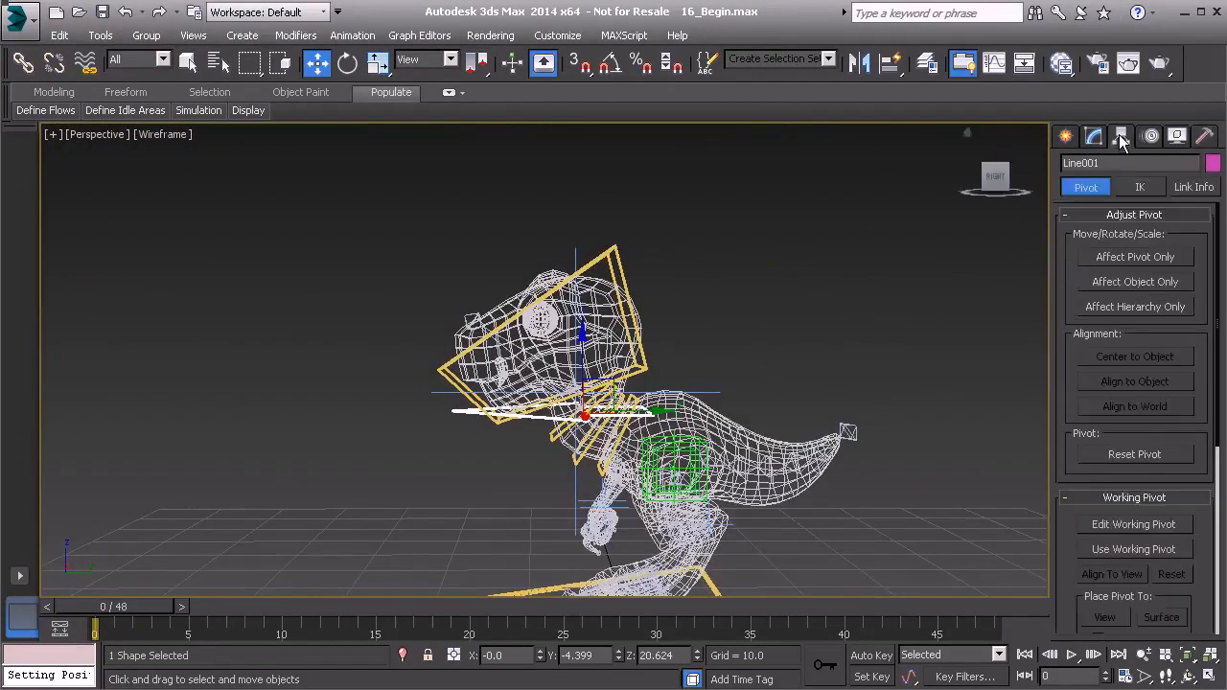
left_click(1138, 282)
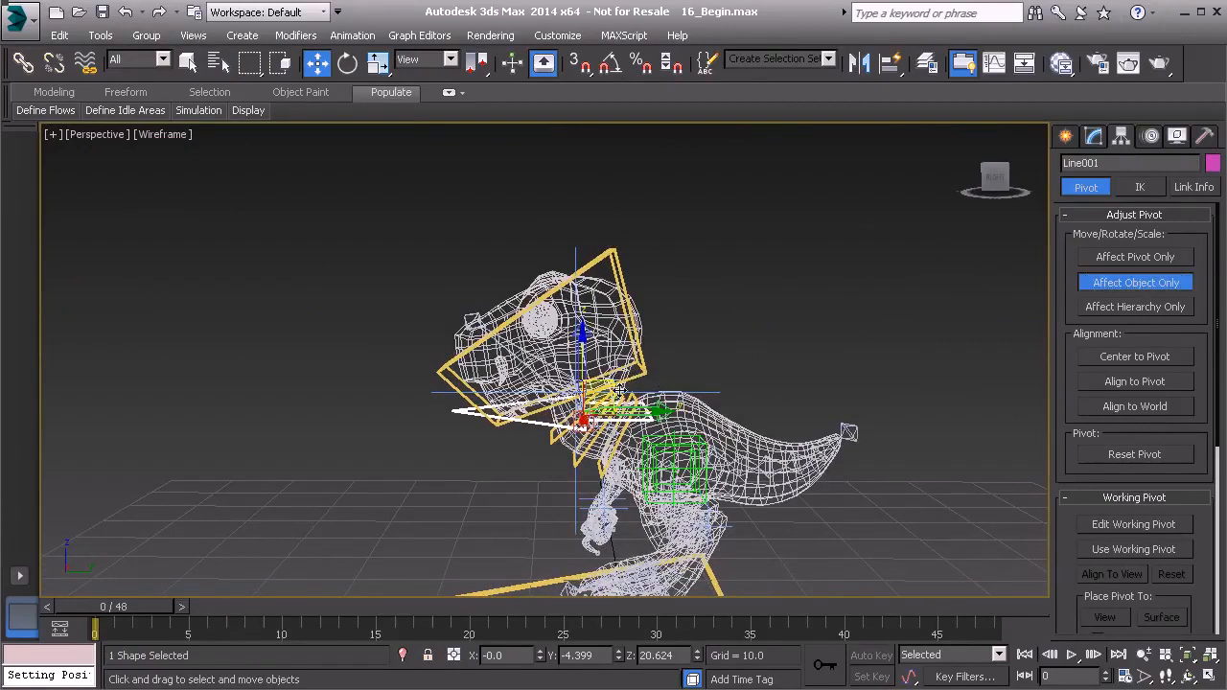
left_click_drag(612, 385, 603, 231)
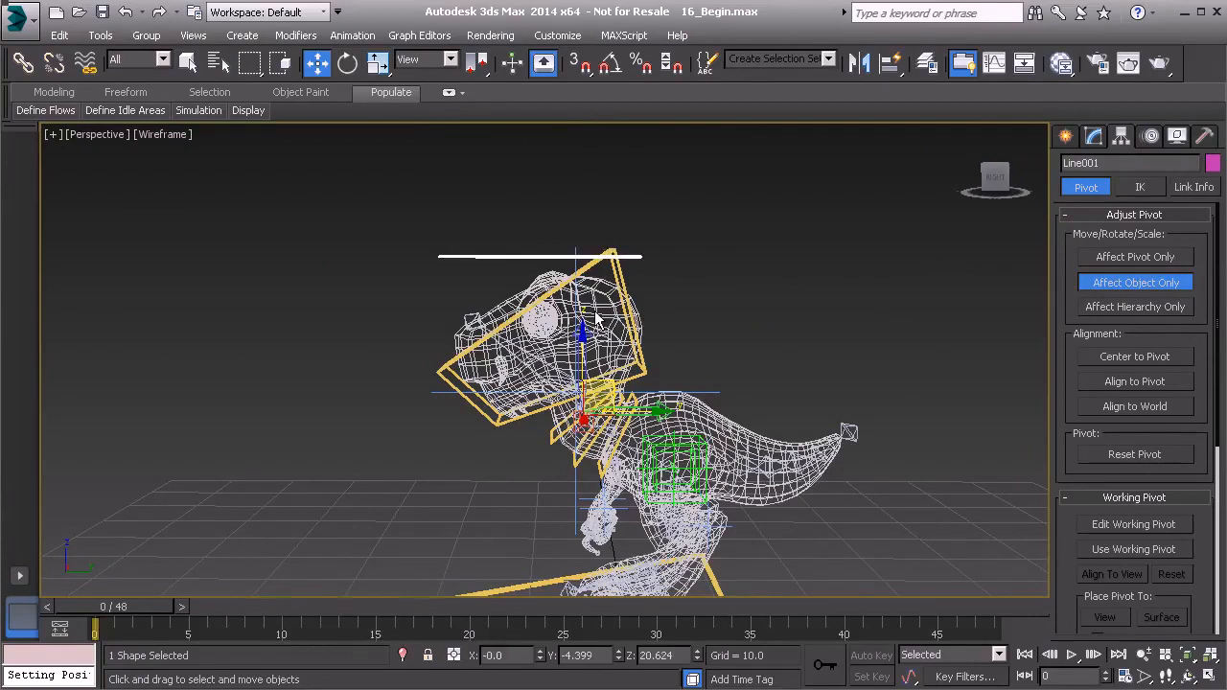
middle_click_drag(583, 327, 575, 297, "alt")
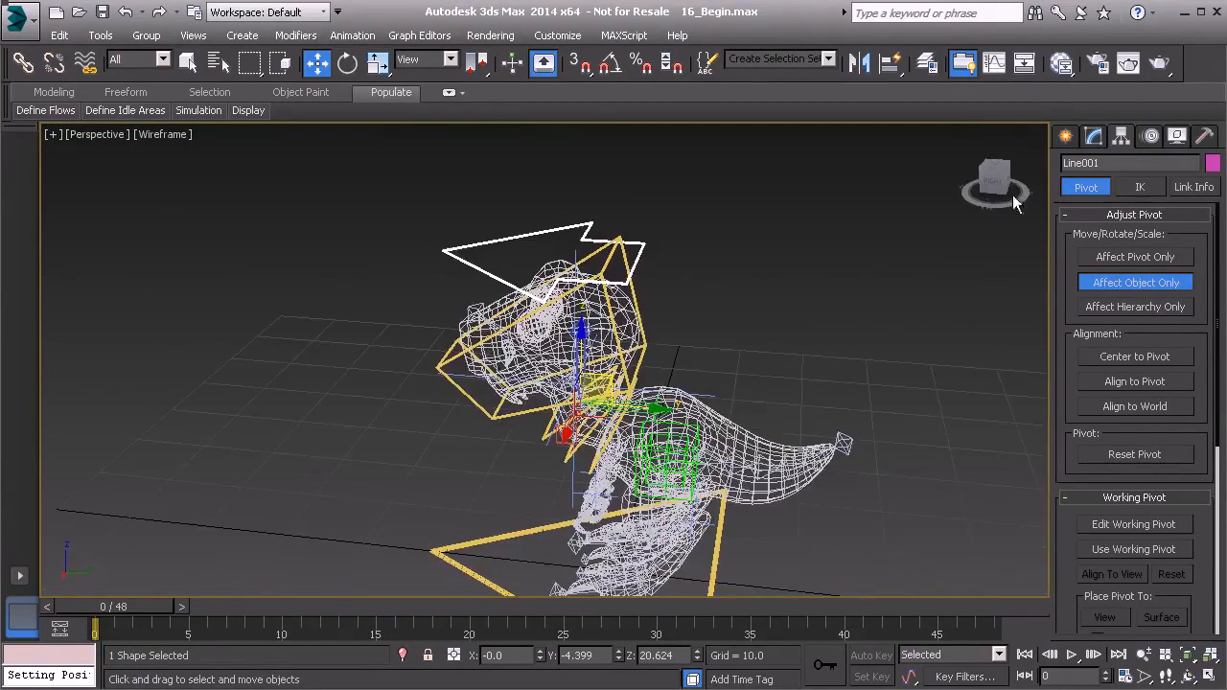
Scale the arrow spline's vertices down to suit the head, then enlarge them slightly to about 105%
left_click(1095, 137)
left_click(1134, 219)
middle_click_drag(614, 383, 617, 330, "alt")
key("r")
left_click_drag(560, 265, 497, 399)
mouse_move(551, 278)
middle_mouse_down("alt")
mouse_move(575, 270)
mouse_move(557, 265)
middle_mouse_up("alt")
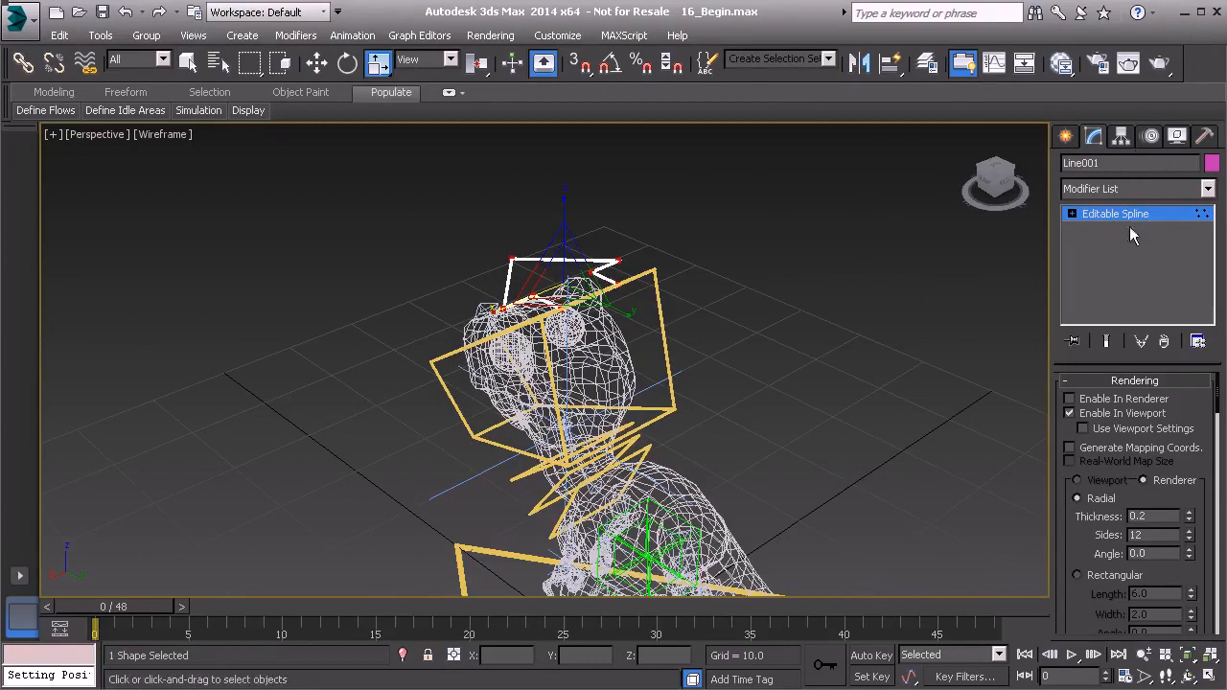
middle_click_drag(650, 187, 577, 332)
scroll(577, 331, "up", 3)
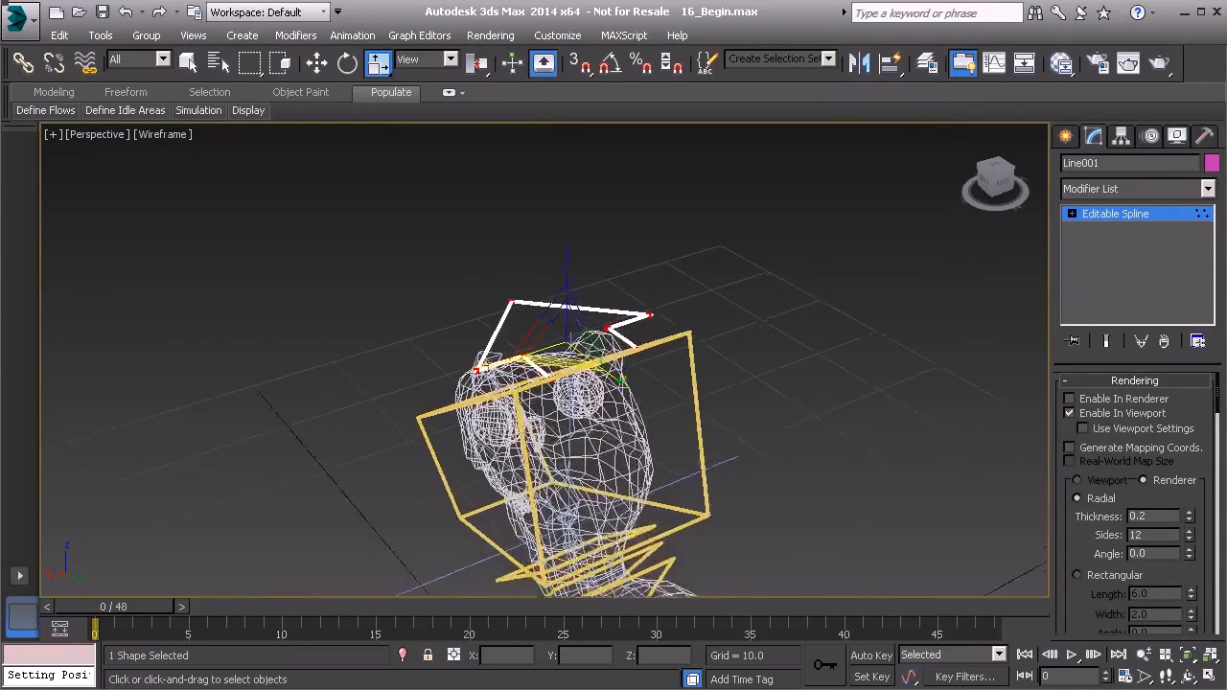
left_click_drag(578, 333, 574, 329)
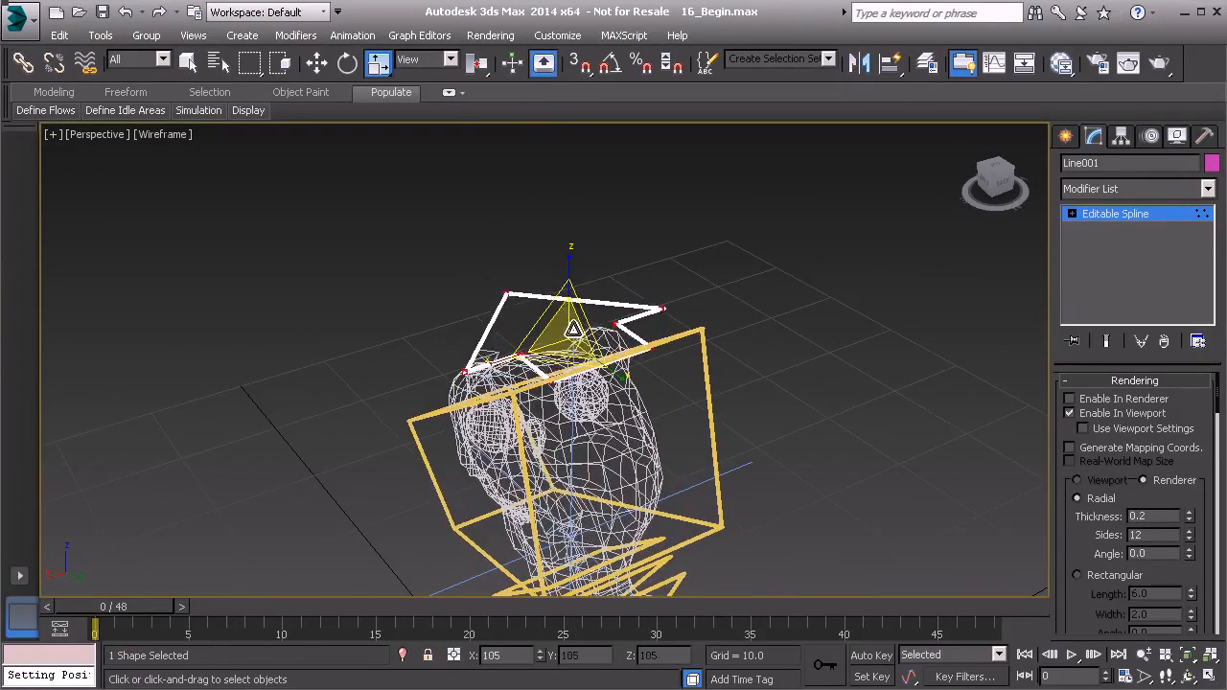
Rename the arrow control as Anim_Head_IK01
middle_click_drag(574, 329, 639, 229, "alt")
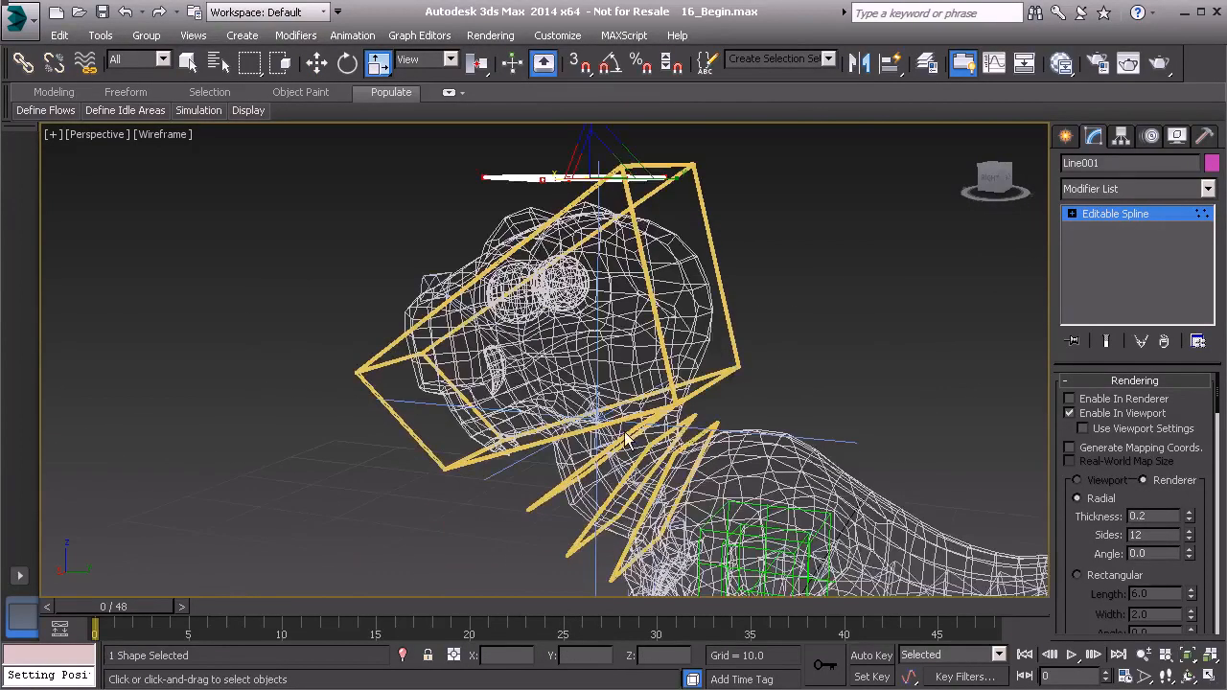
middle_click_drag(649, 396, 638, 257, "alt")
left_click(1108, 165)
type("Anim_Head_IK")
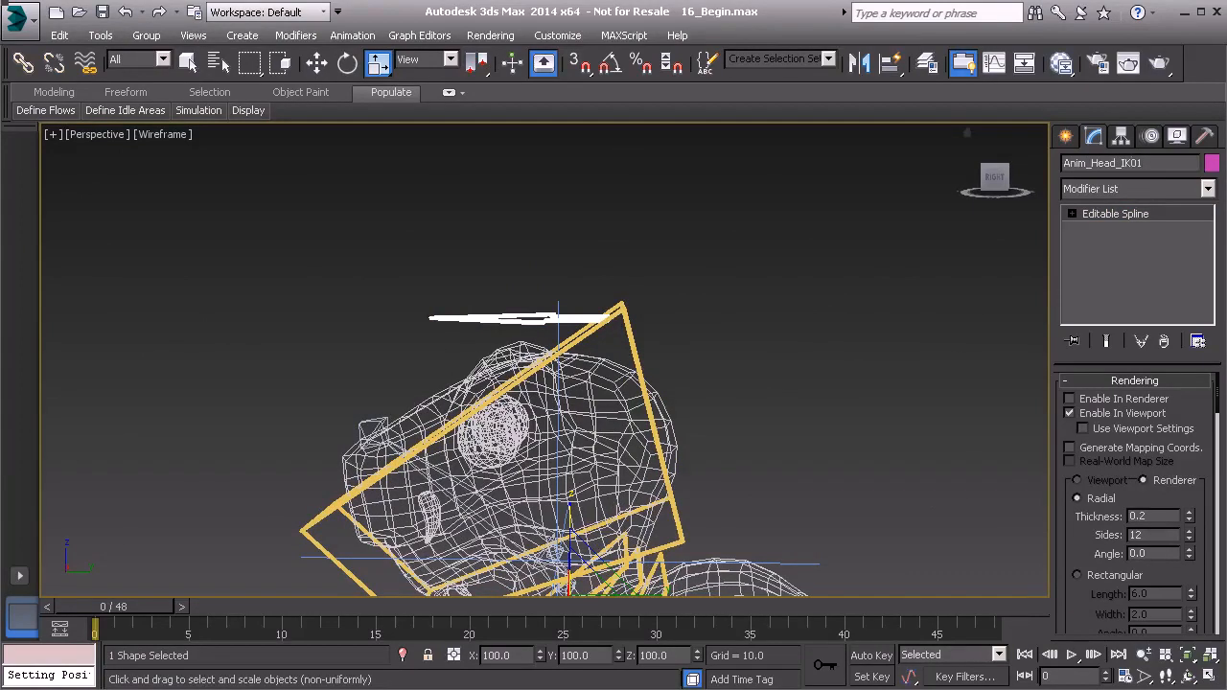
Create a layer named Controls_Neck_IK with the arrow control selected, and make layer 0 (default) the current layer
middle_click_drag(185, 393, 383, 351, "alt")
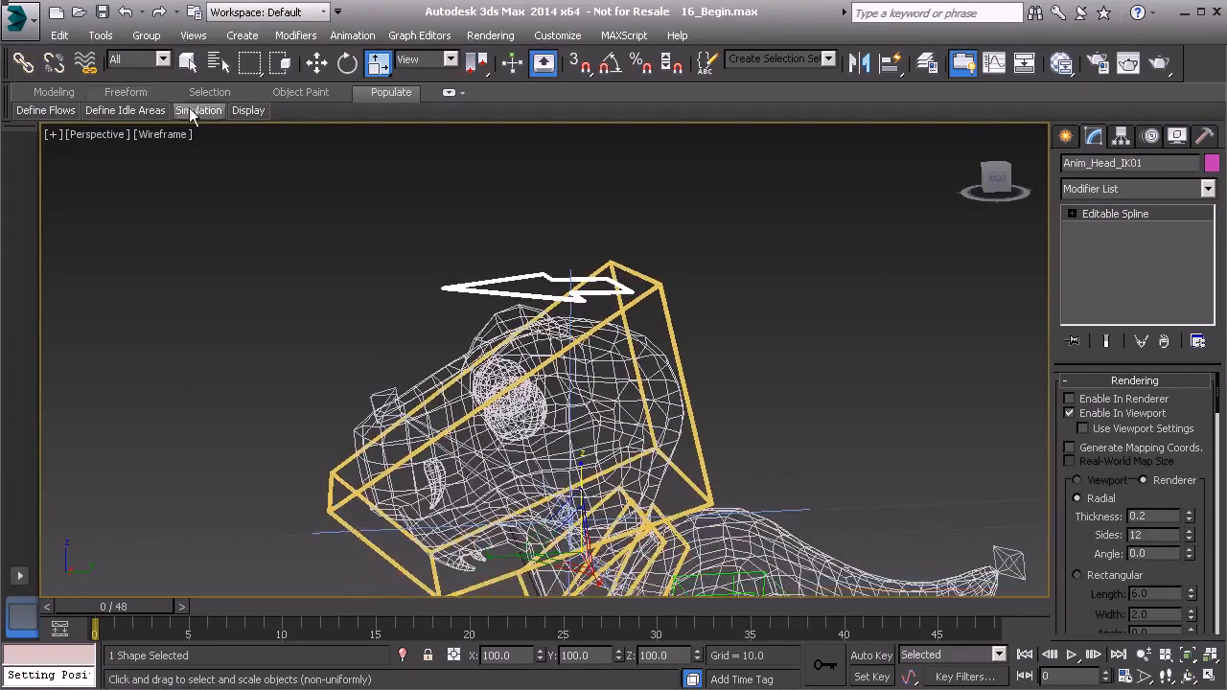
left_click(106, 38)
left_click(139, 187)
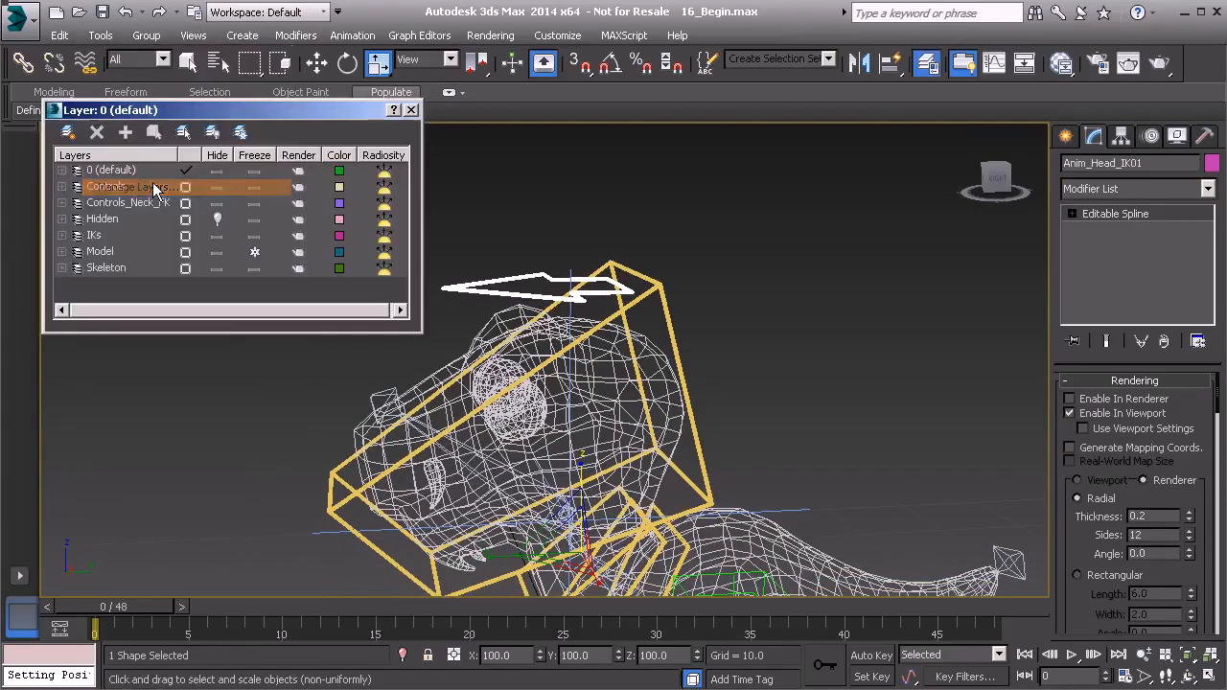
left_click(65, 134)
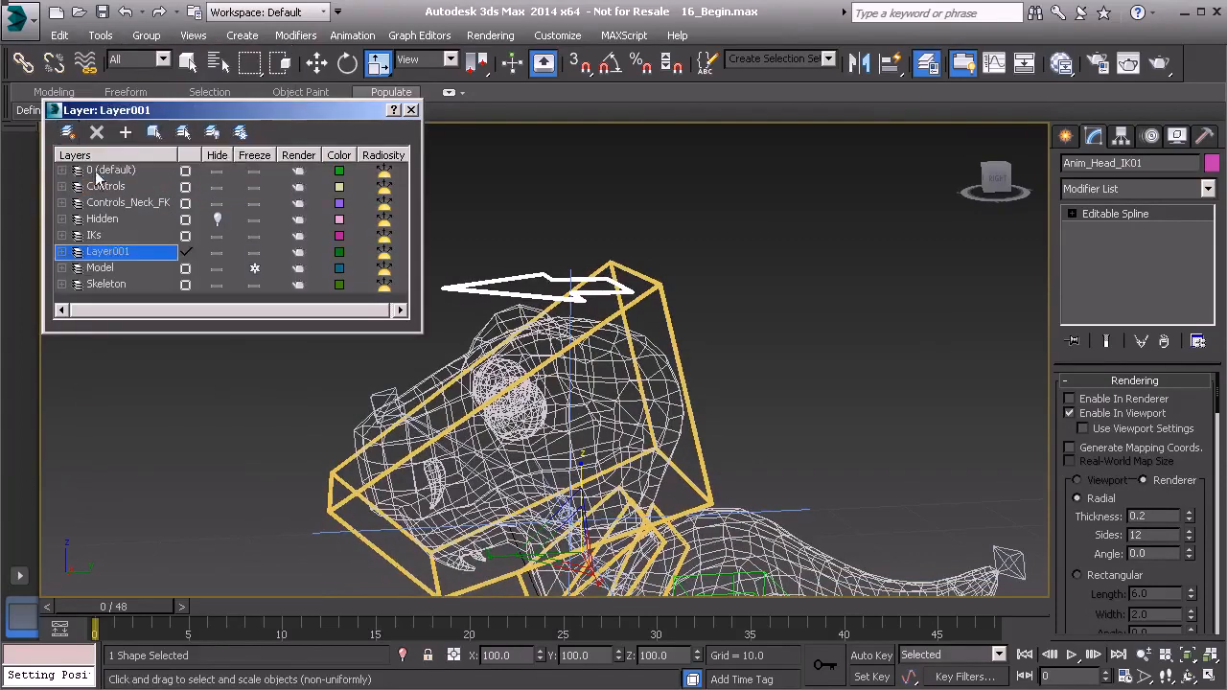
left_click(125, 252)
type("Controls_Neck_IK")
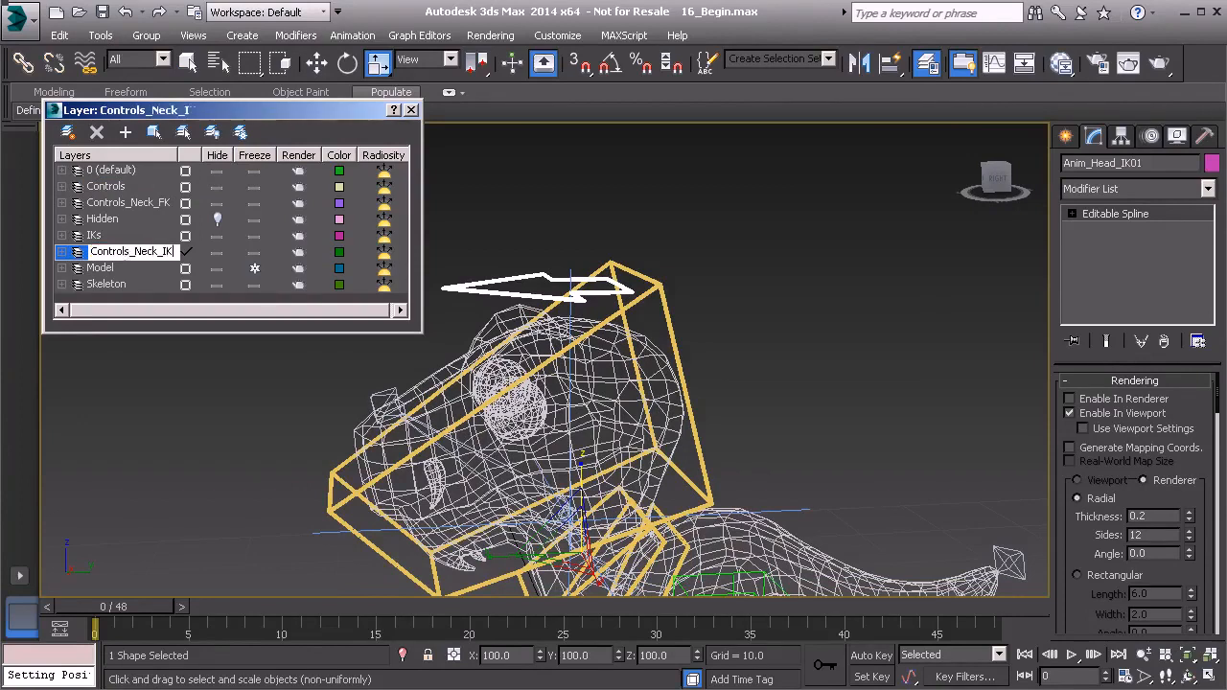
key("Return")
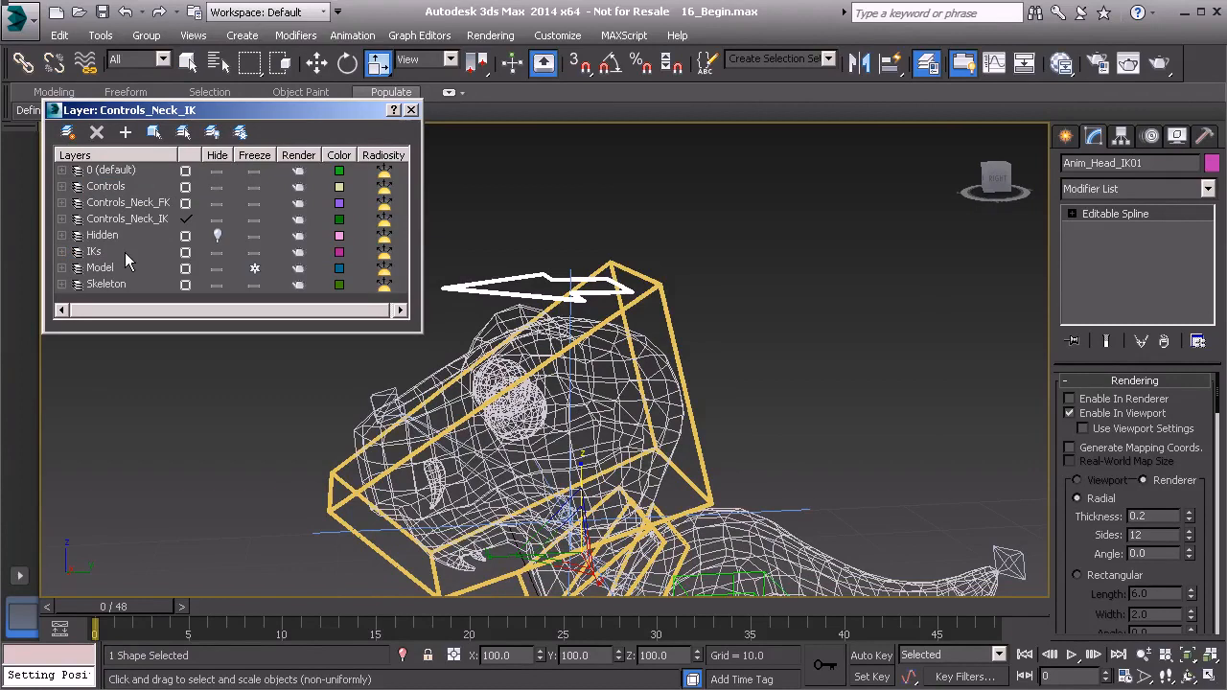
left_click(186, 172)
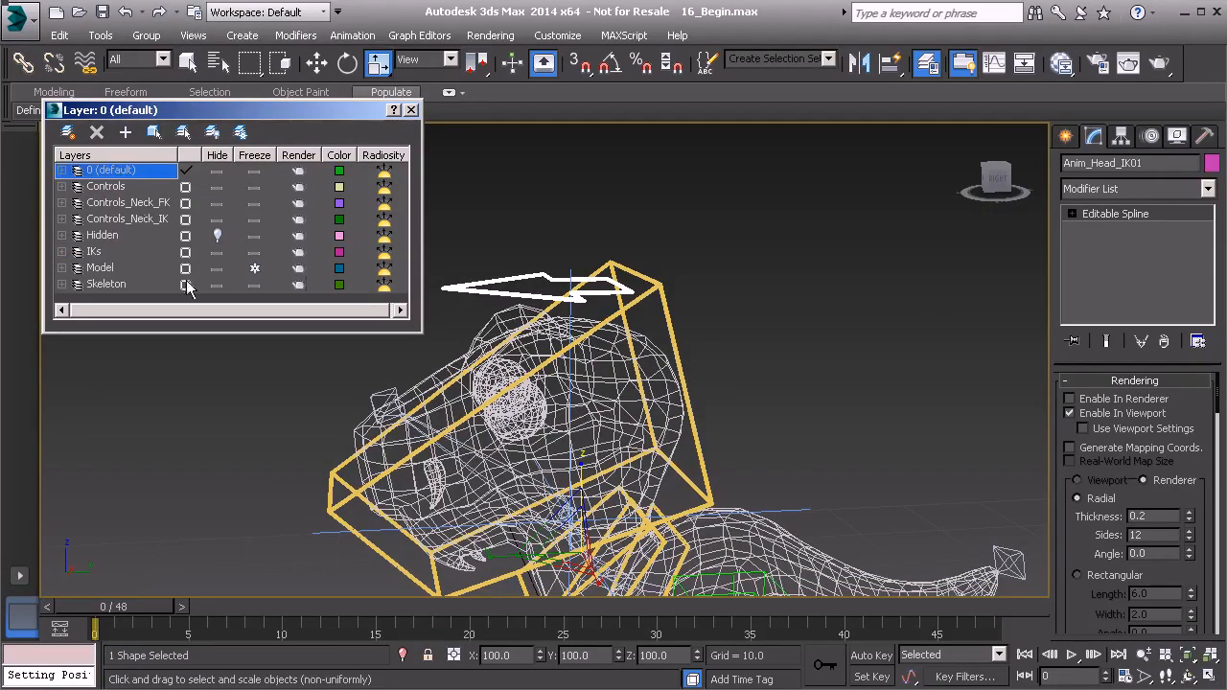
middle_click_drag(700, 344, 737, 325)
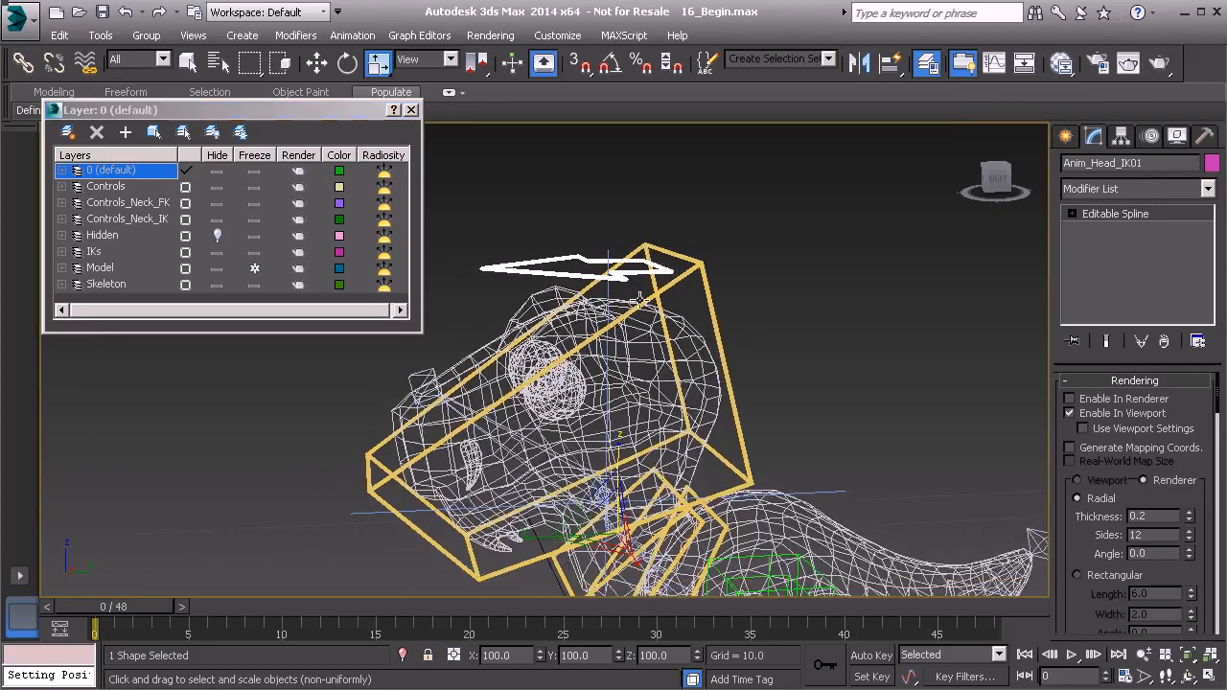
Deselect the arrow control and import Box_Shape.FBX from the import folder into the scene
middle_click_drag(828, 420, 721, 419, "alt")
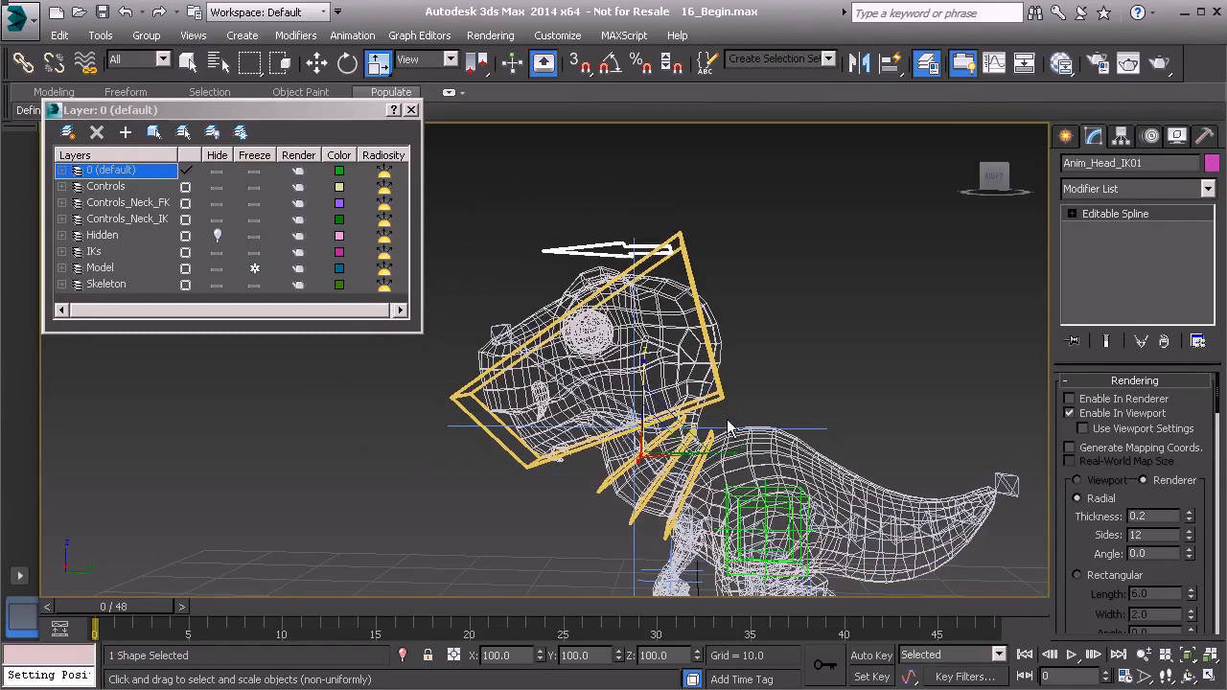
left_click(752, 343)
middle_click_drag(752, 344, 720, 322)
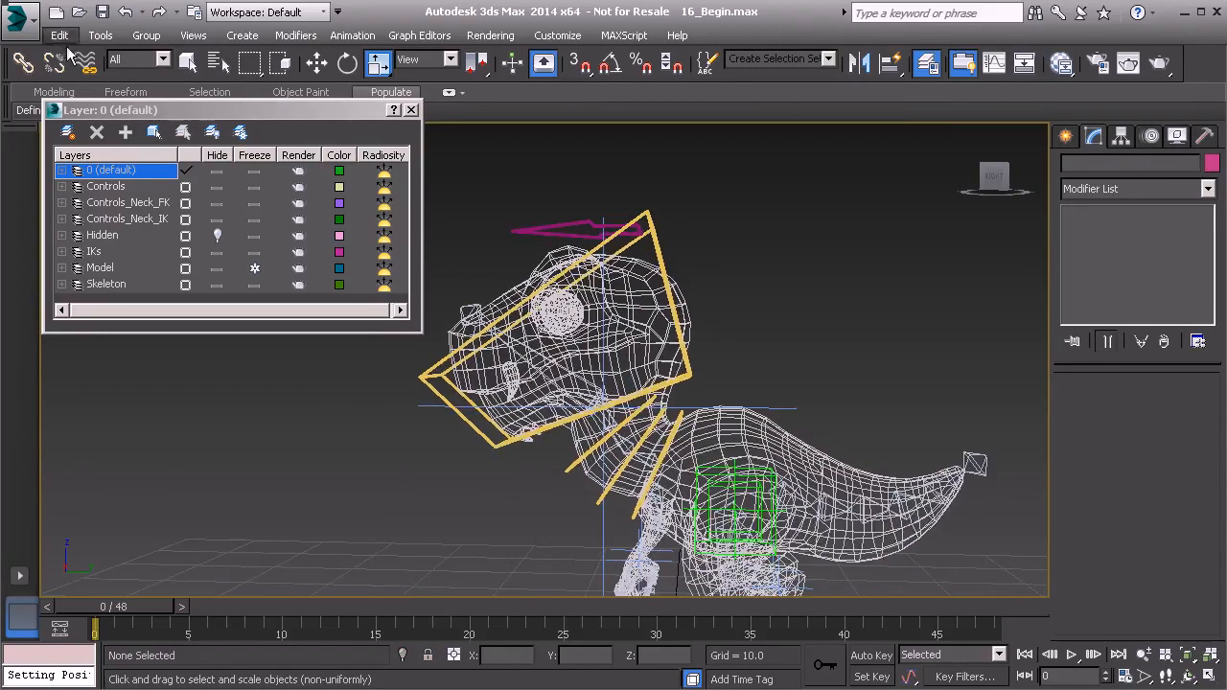
left_click(19, 17)
left_click(65, 275)
left_click(154, 127)
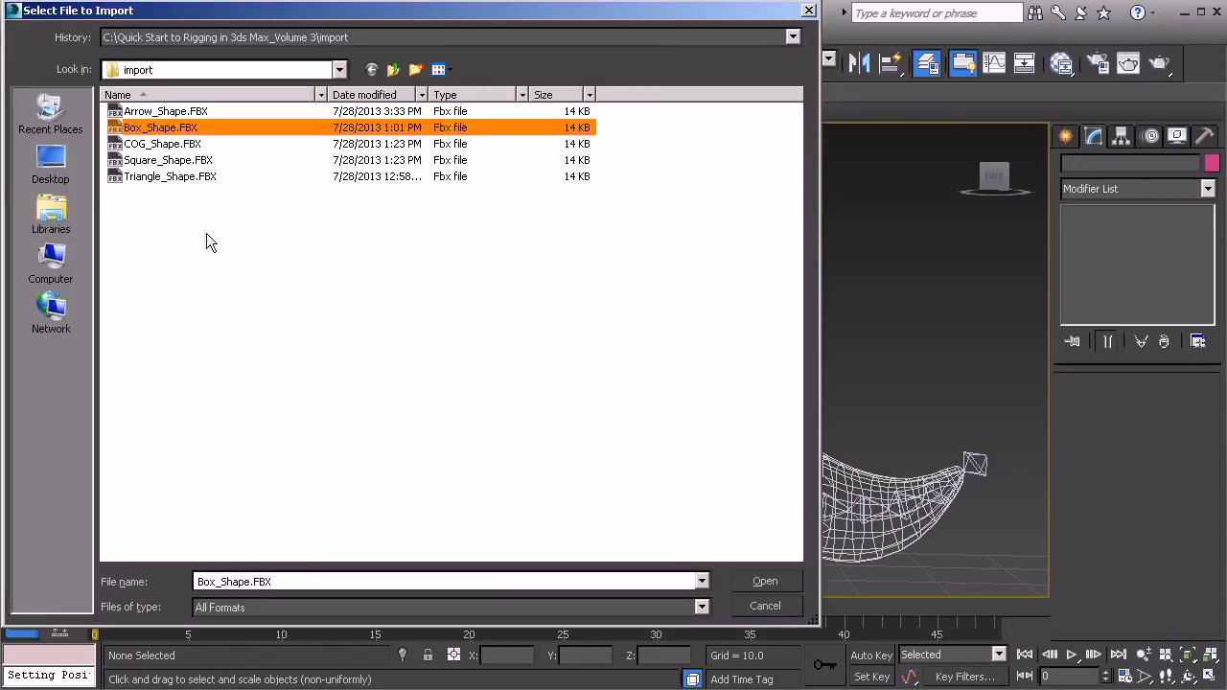
left_click(758, 582)
left_click(756, 607)
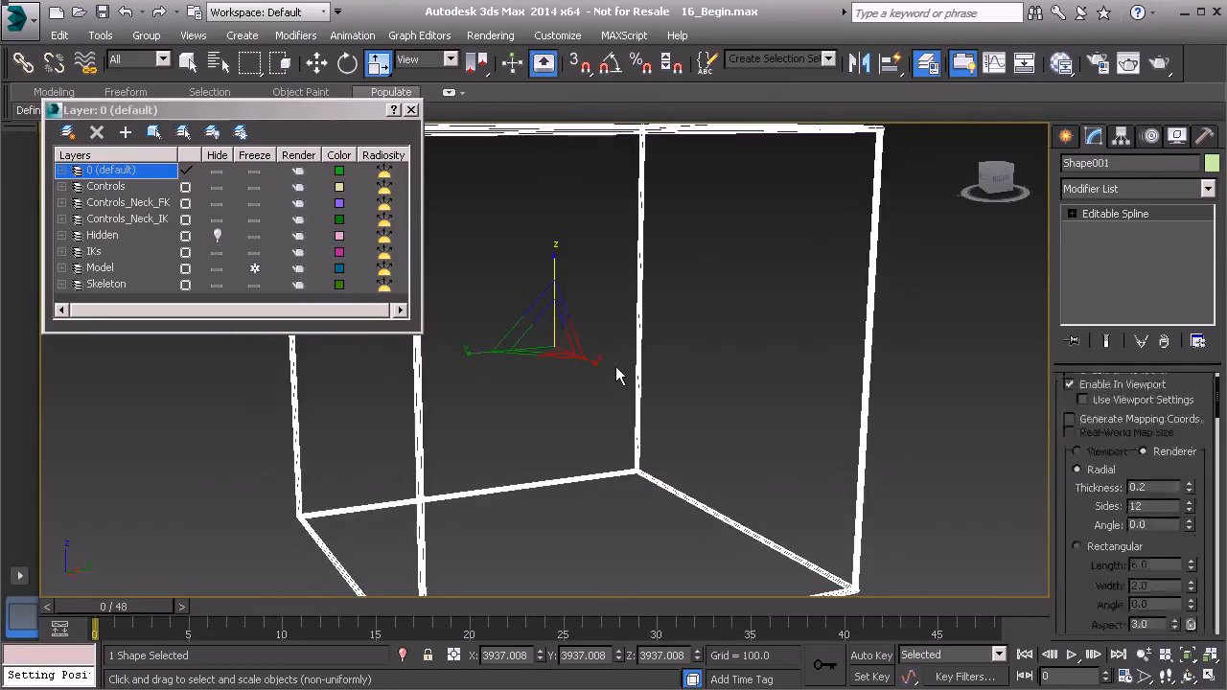
Move the imported box shape down towards the dinosaur rig
scroll(671, 364, "down", 6)
scroll(682, 374, "up", 1)
scroll(682, 384, "down", 3)
left_click(810, 348)
middle_click_drag(735, 389, 717, 334)
left_click(675, 311)
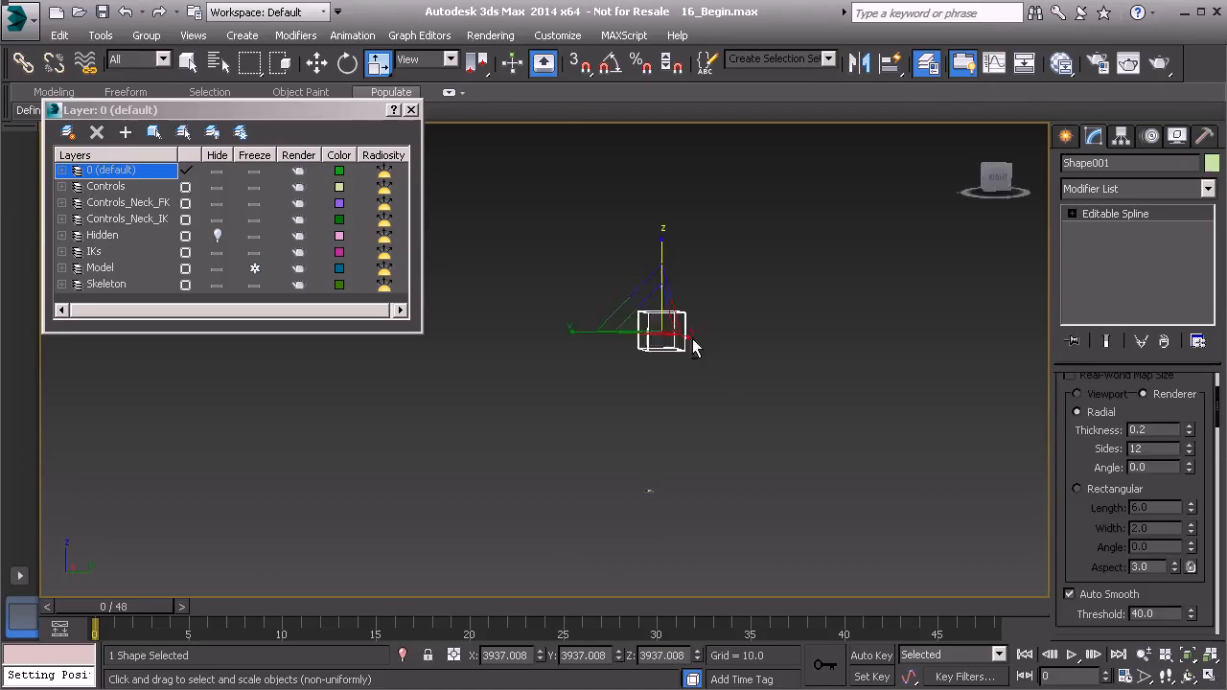
key("w")
left_click_drag(696, 302, 679, 459)
key("z")
middle_click_drag(648, 474, 687, 382)
Select all vertices of the box spline and scale them down repeatedly until the box is smaller than the dinosaur
left_click(1145, 216)
scroll(616, 443, "down", 1)
scroll(643, 356, "down", 6)
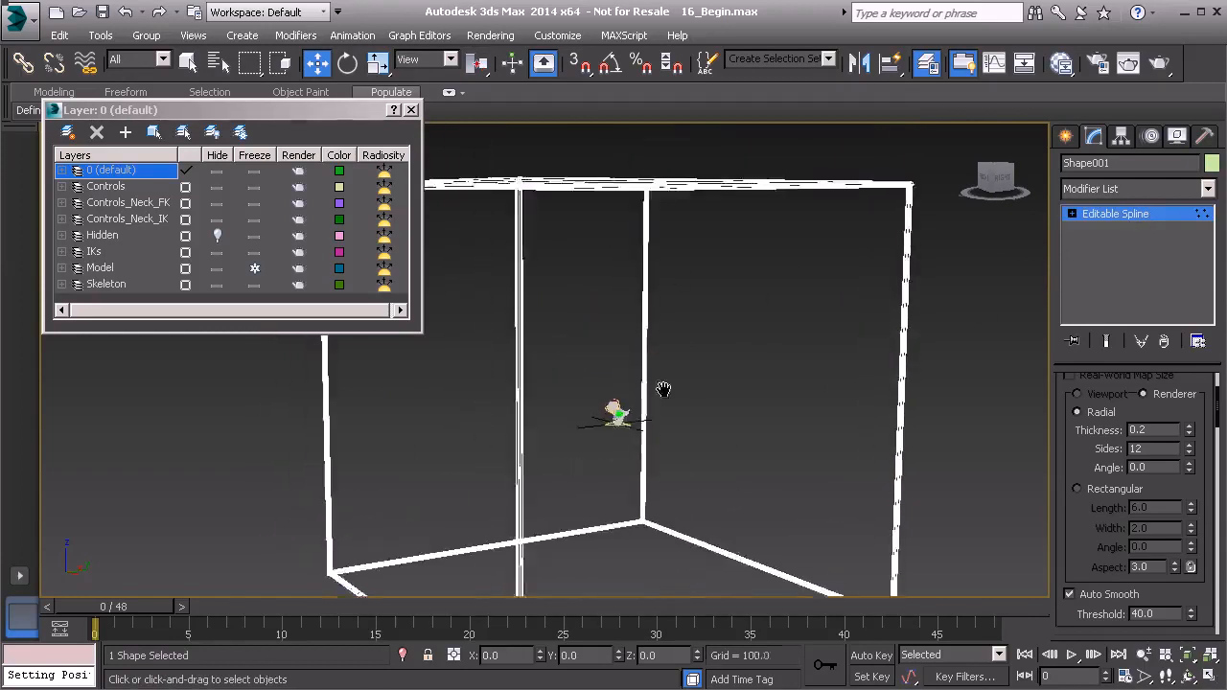
left_click_drag(506, 233, 779, 496)
key("r")
left_click_drag(633, 347, 572, 493)
left_click_drag(634, 343, 548, 563)
key("z")
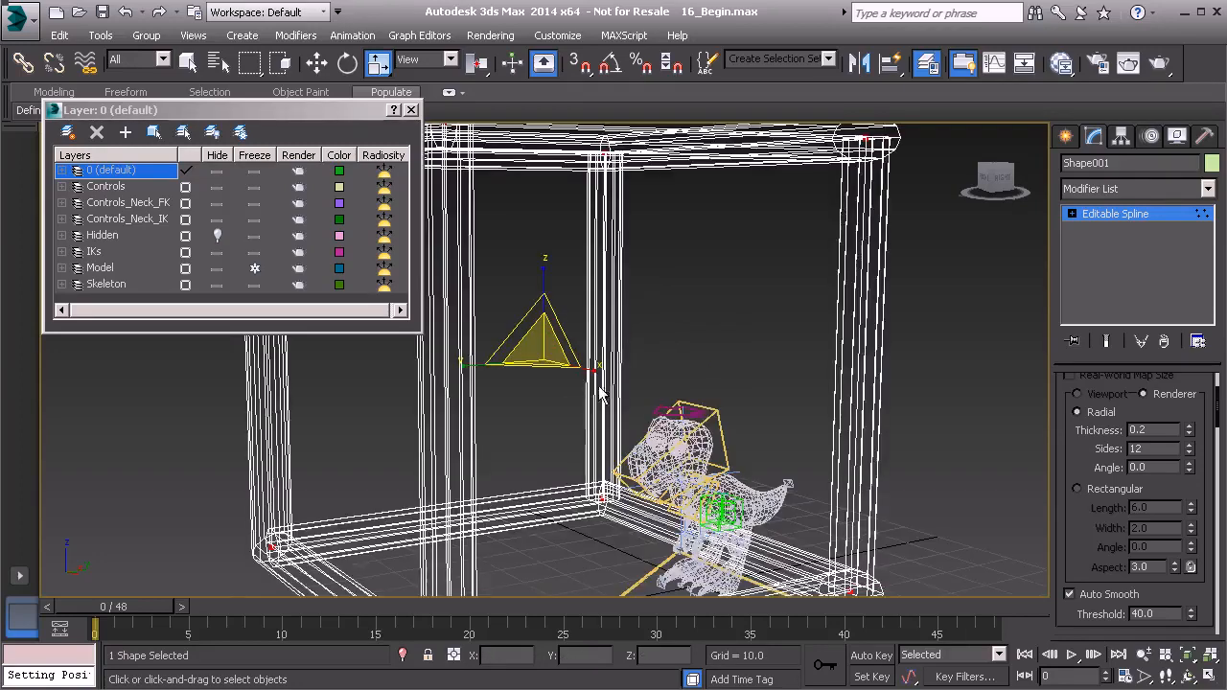
left_click_drag(543, 349, 437, 576)
left_click_drag(543, 342, 407, 658)
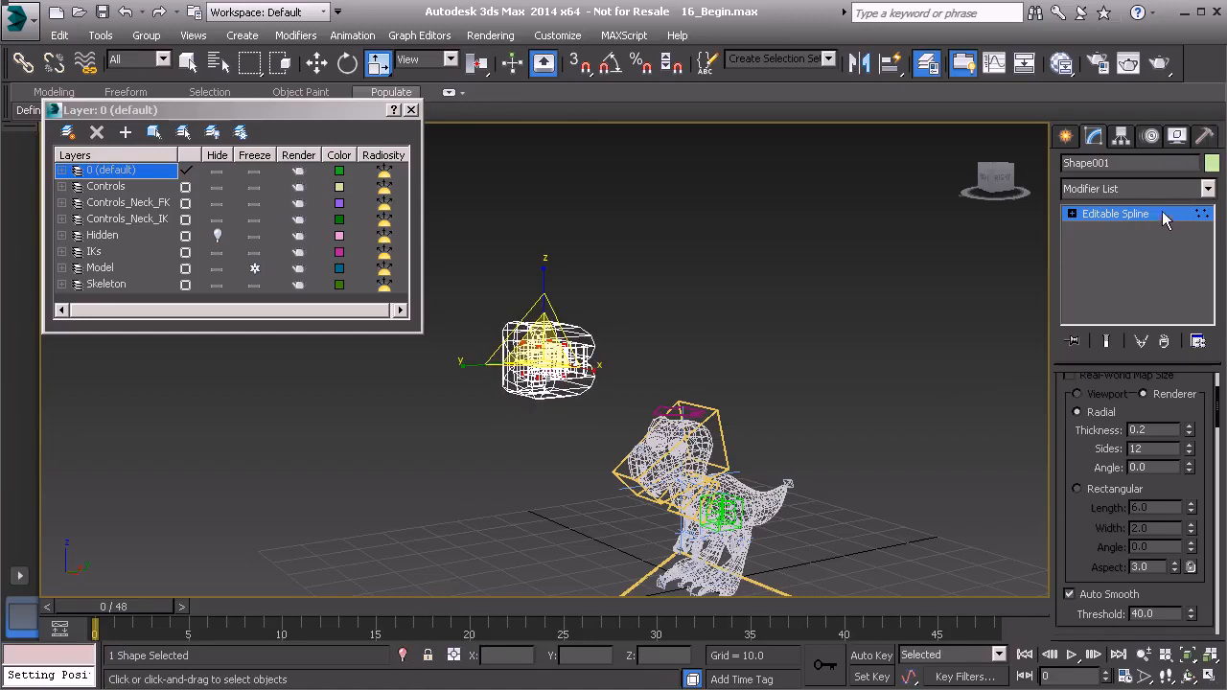
Apply Reset XForm to the box shape and collapse it back to an editable spline
left_click(1205, 136)
left_click(1140, 374)
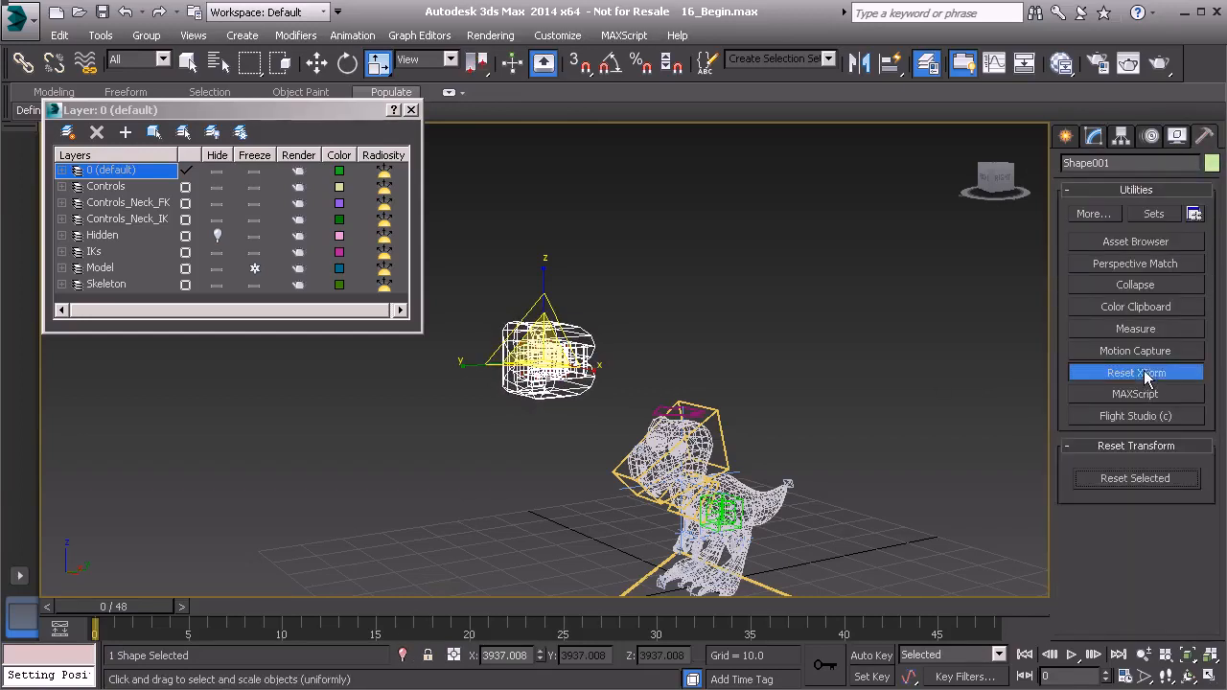
left_click(1154, 472)
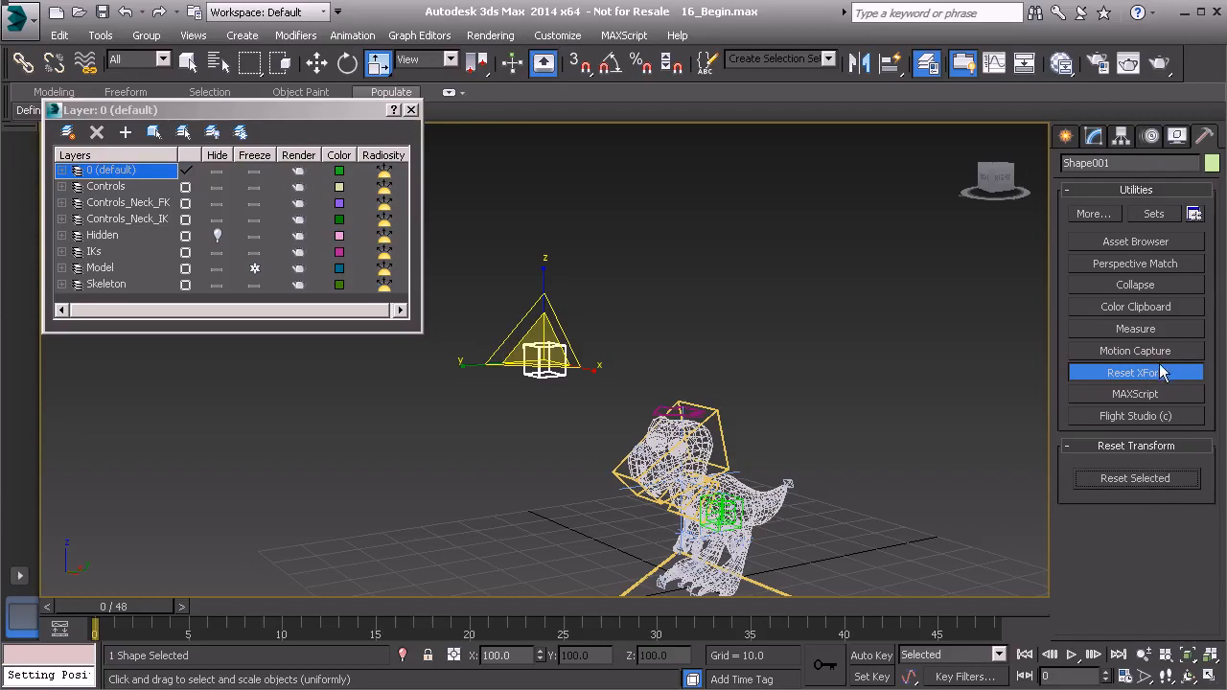
left_click(1158, 287)
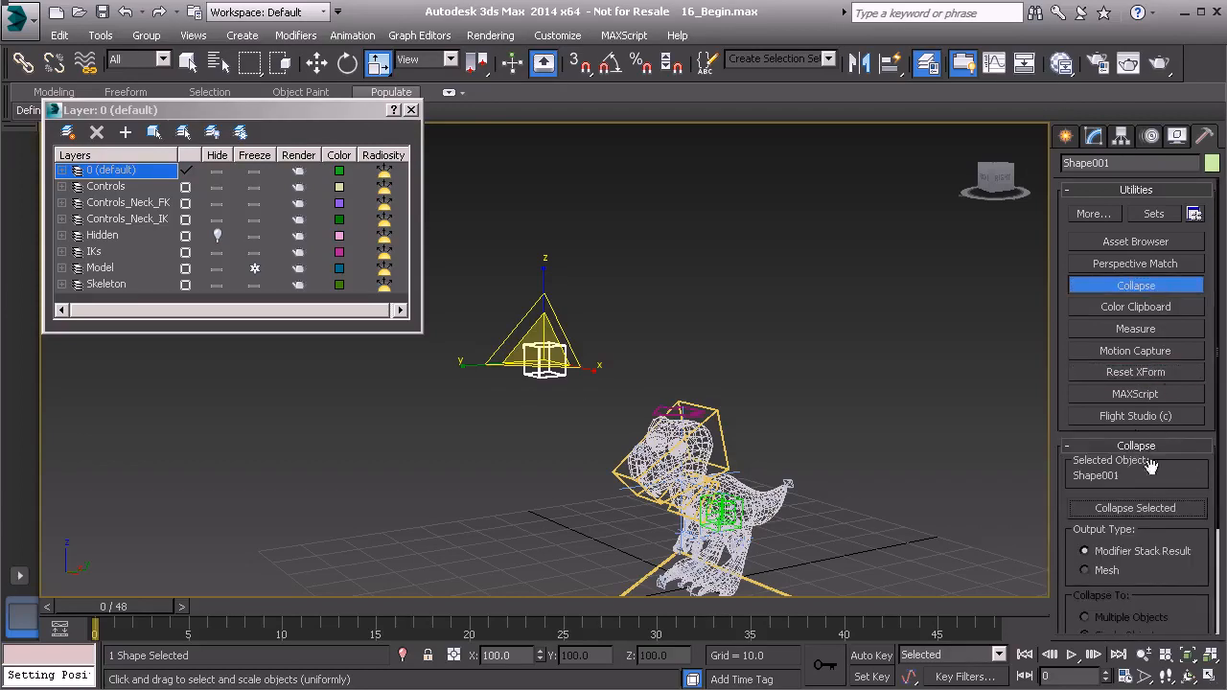
left_click(1156, 286)
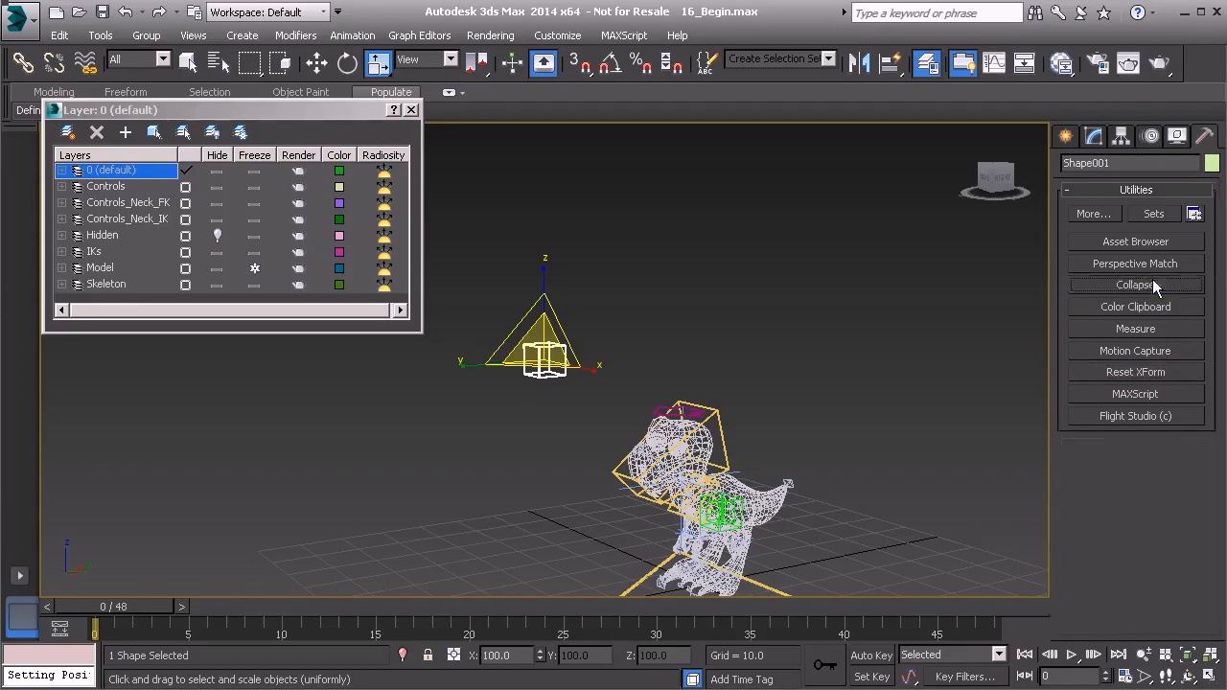
Scale the box spline's vertices down further to about 39%
left_click(1095, 137)
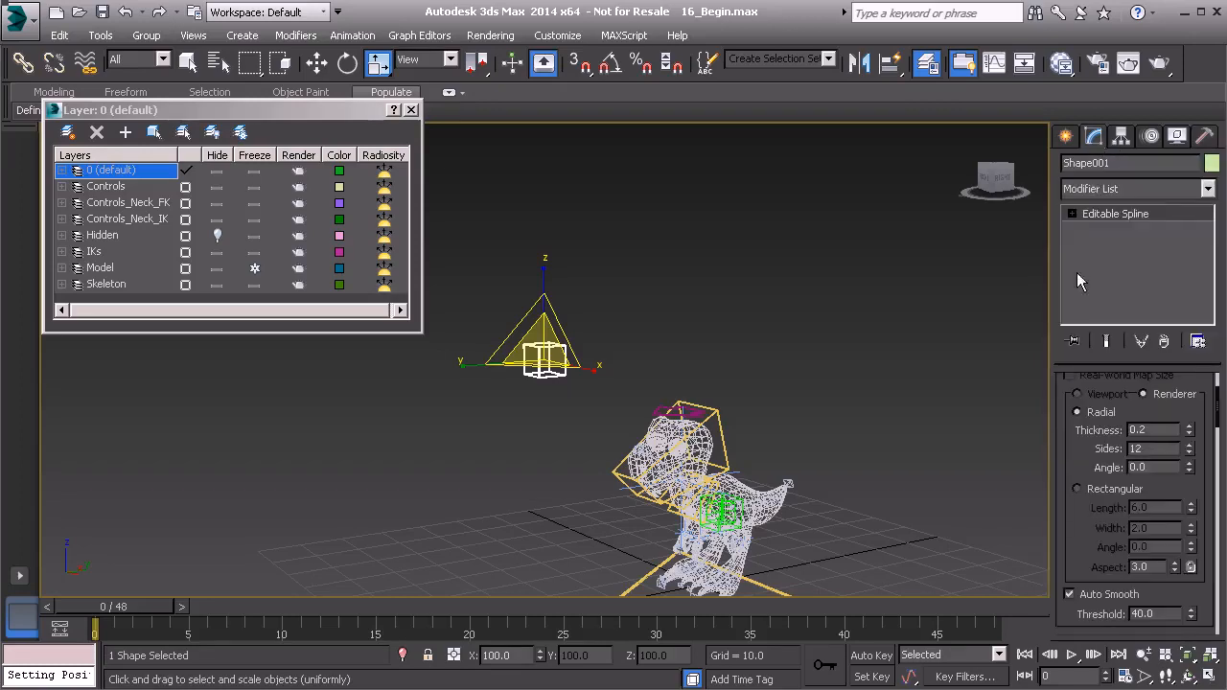
left_click(1116, 215)
middle_click_drag(797, 335, 634, 315, "alt")
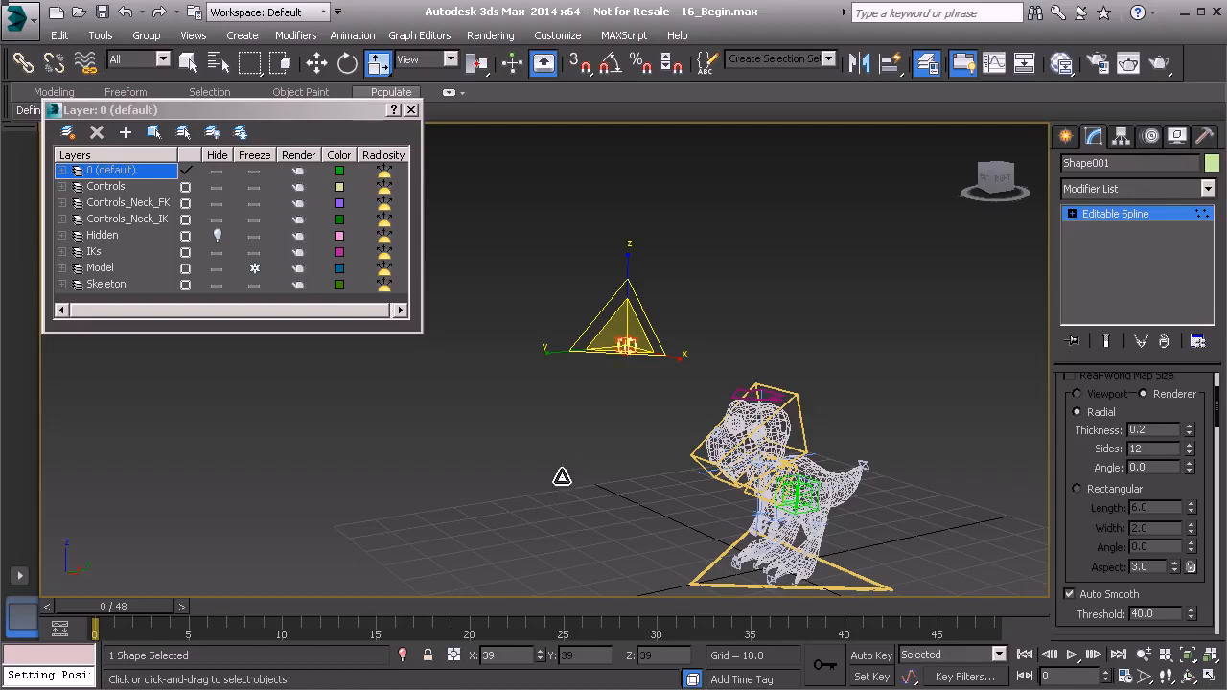
middle_click_drag(721, 431, 755, 369, "alt")
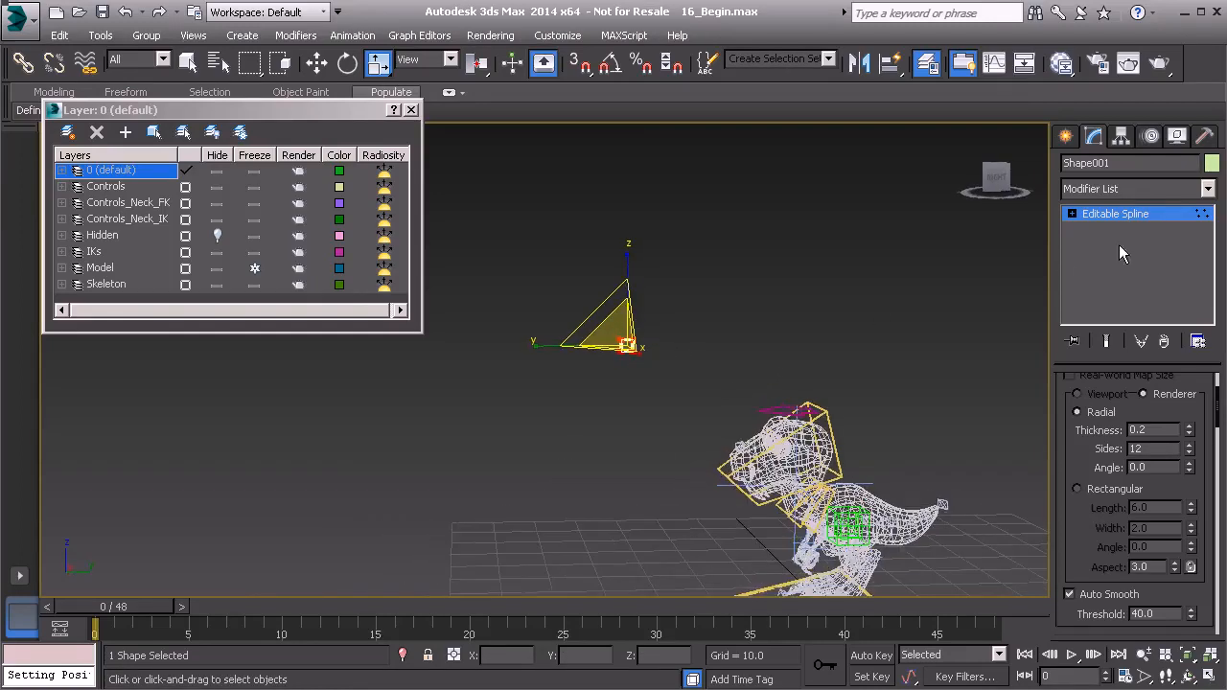
Leave vertex editing and move the box to just behind the head, above the base of the neck
left_click(1134, 223)
key("w")
middle_click_drag(796, 316, 624, 292, "alt")
left_click_drag(572, 284, 812, 471)
middle_click_drag(808, 363, 804, 363, "alt")
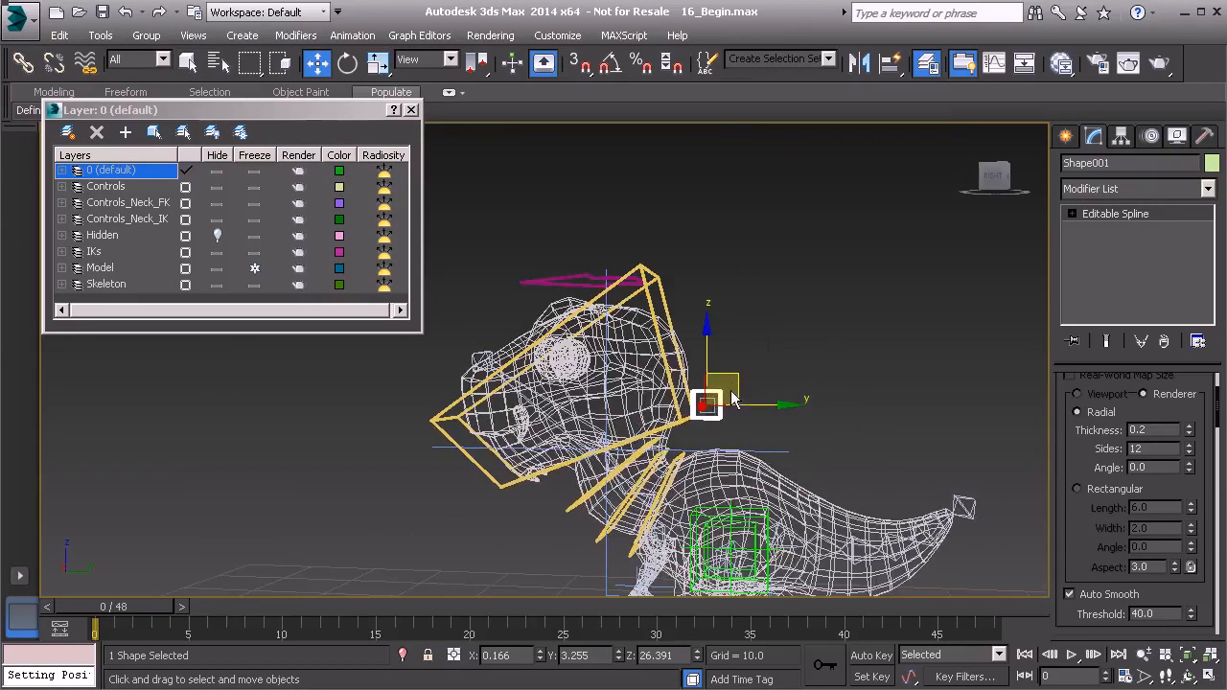
left_click_drag(734, 375, 744, 401)
middle_click_drag(879, 441, 894, 491, "alt")
middle_click_drag(768, 483, 723, 446, "alt")
scroll(722, 458, "up", 4)
left_click_drag(743, 380, 751, 370)
Rename the box control as Anim_Neck_IK01
middle_click_drag(751, 370, 912, 462, "alt")
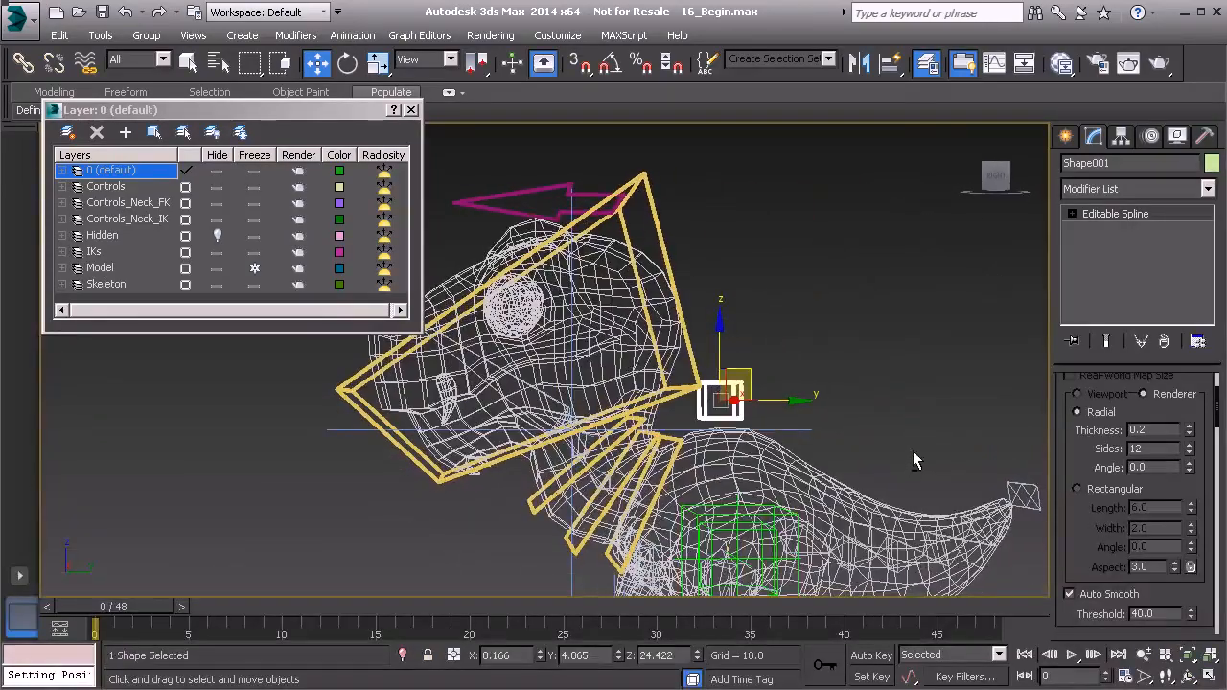
left_click(1128, 165)
type("Anim_Neck_IK01")
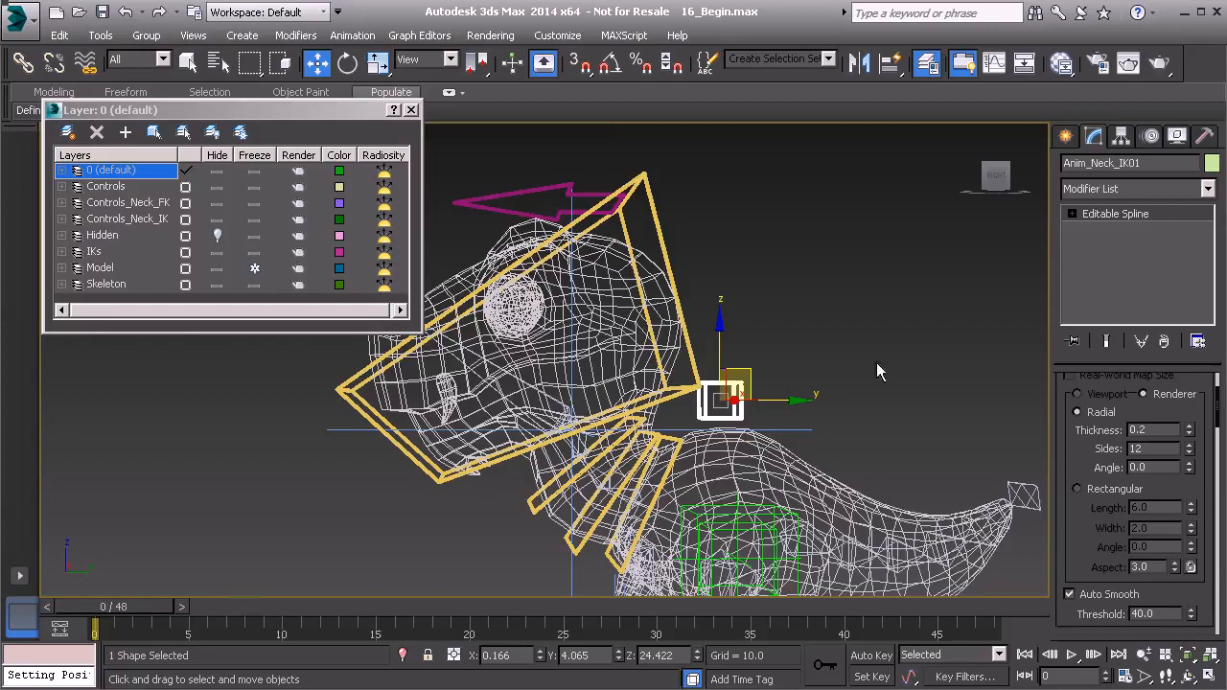
With Affect Pivot Only, align the box control's pivot to the base of the neck, leaving the box in place
middle_click_drag(732, 377, 713, 300)
mouse_move(789, 336)
middle_mouse_down("alt")
mouse_move(762, 342)
mouse_move(777, 343)
middle_mouse_up("alt")
middle_click_drag(736, 299, 775, 297)
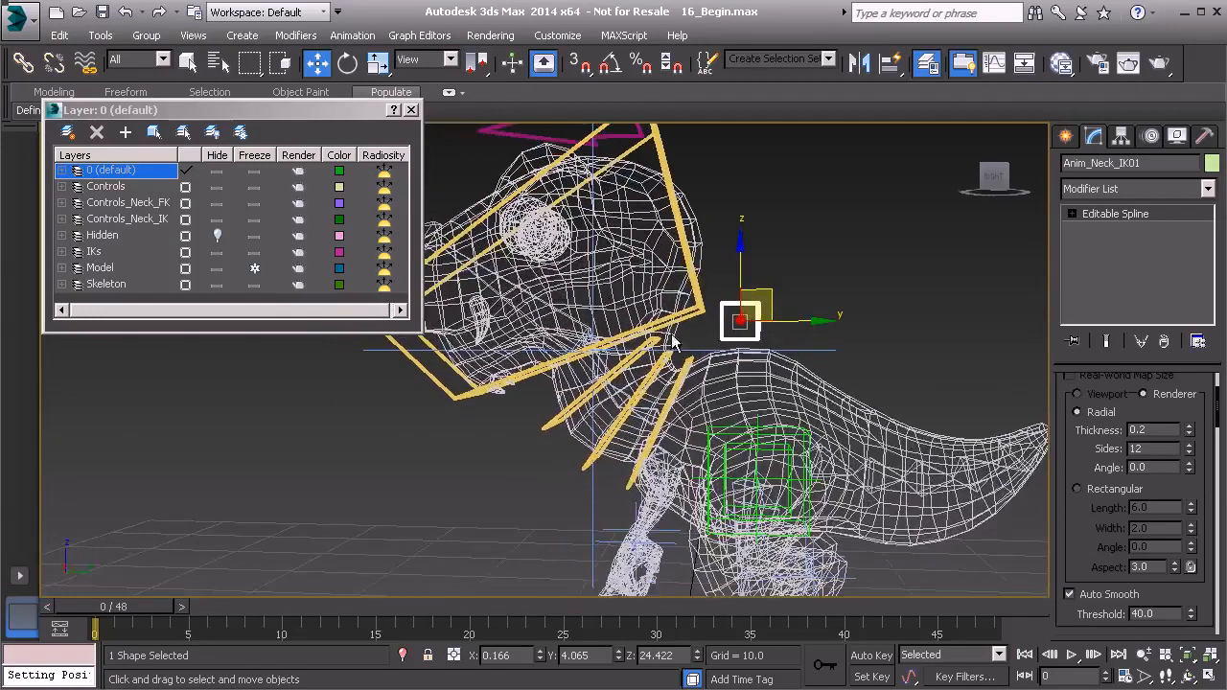
middle_click_drag(675, 434, 646, 415, "alt")
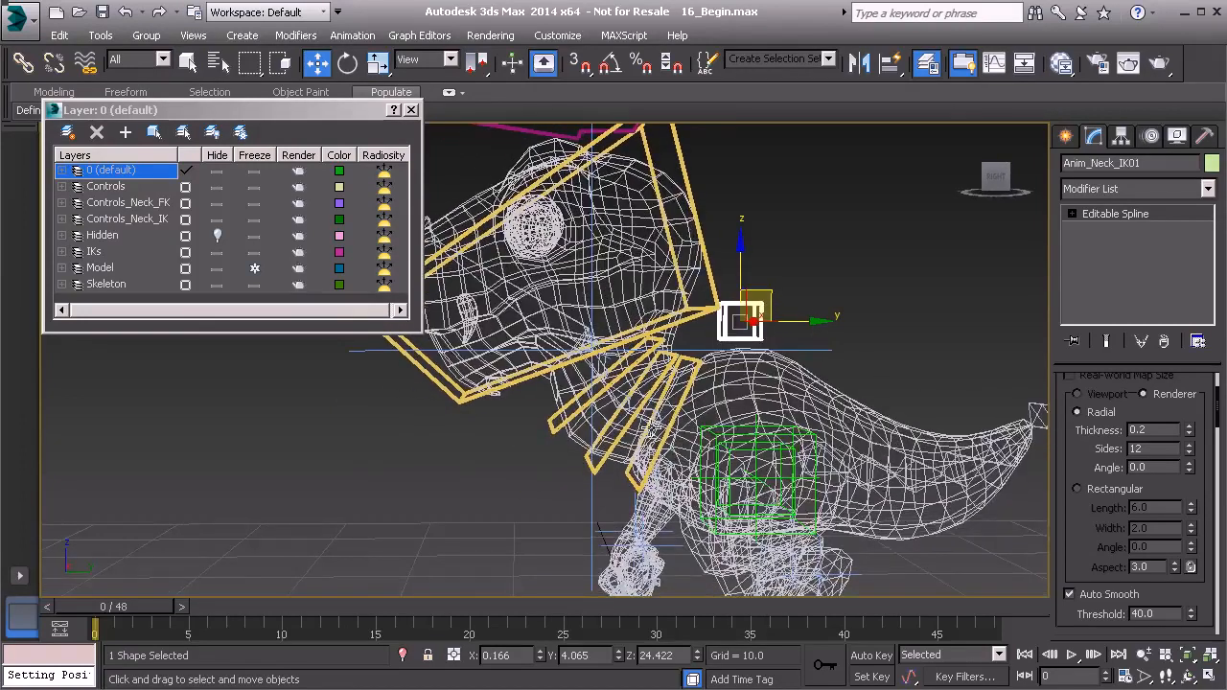
middle_click_drag(655, 423, 767, 354, "alt")
scroll(753, 374, "up", 2)
left_click(1124, 136)
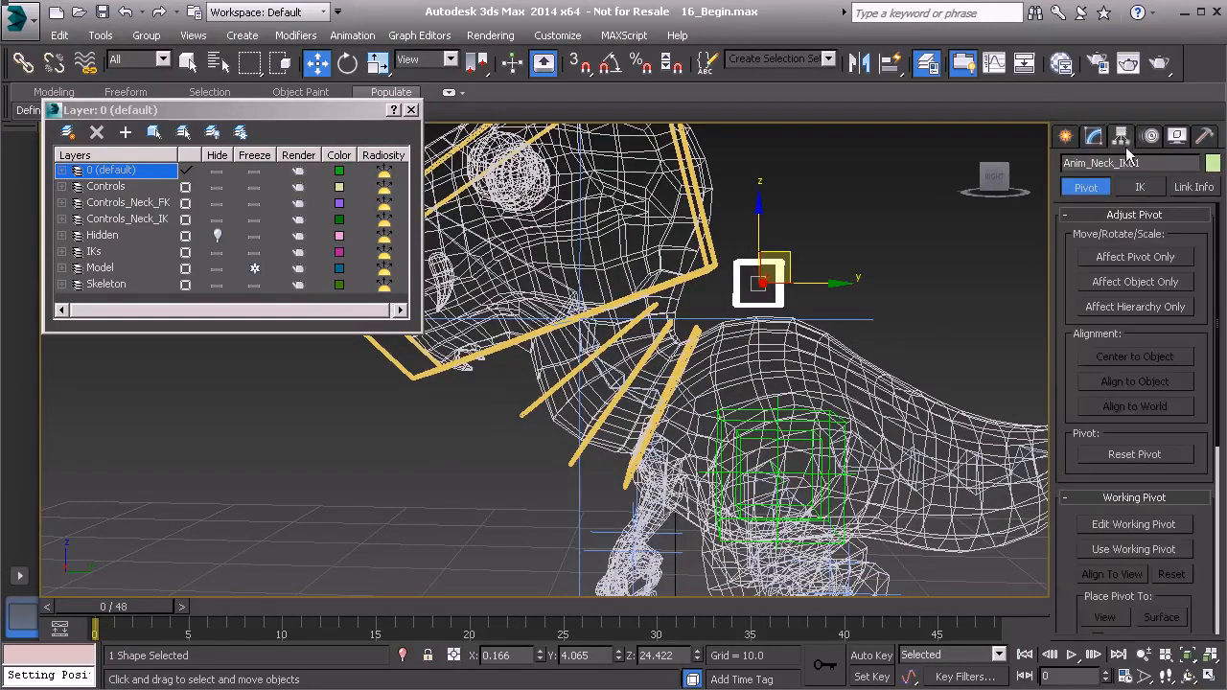
left_click(1135, 256)
middle_click_drag(911, 355, 719, 384, "alt")
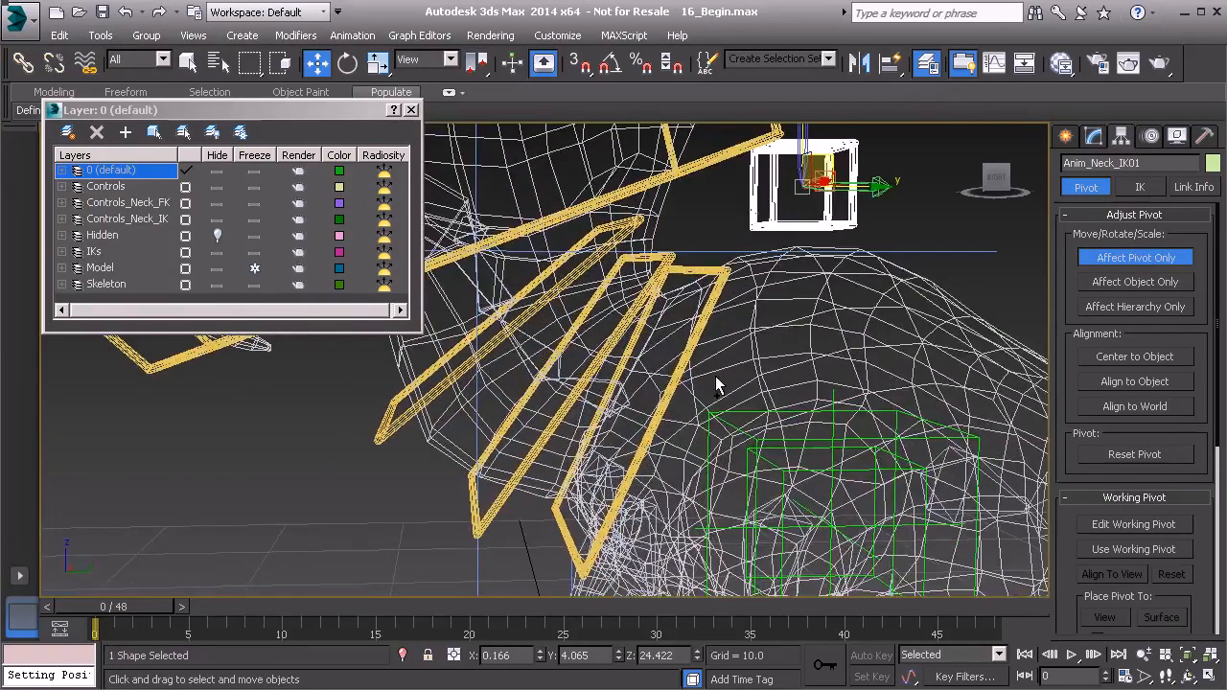
key("alt+a")
left_click(600, 382)
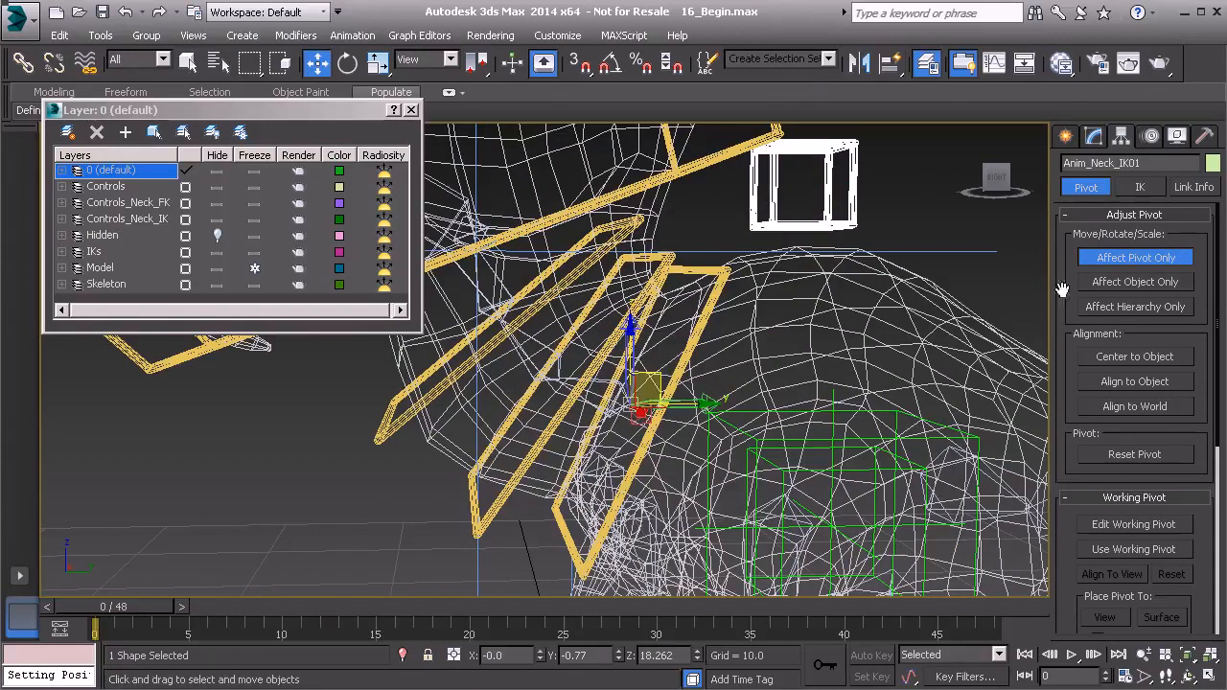
left_click(1121, 258)
Add the neck box control to the Controls_Neck_IK layer
mouse_move(821, 325)
middle_mouse_down("alt")
mouse_move(809, 312)
mouse_move(817, 240)
mouse_move(817, 307)
middle_mouse_up("alt")
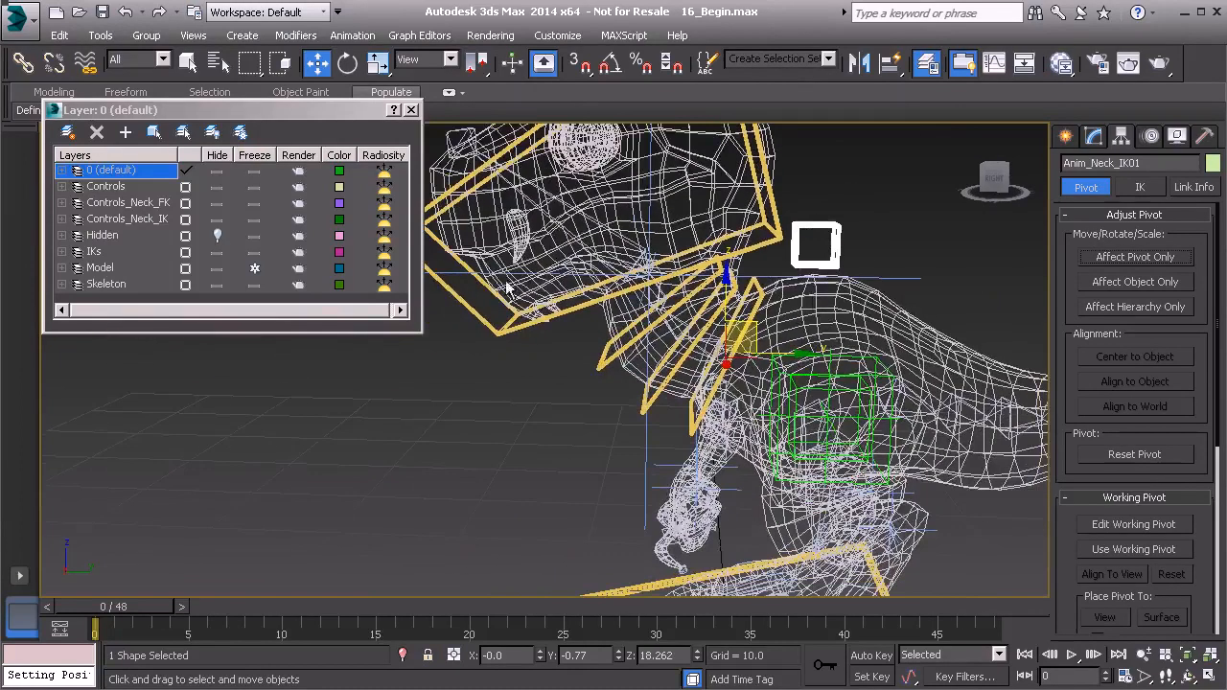
left_click(138, 219)
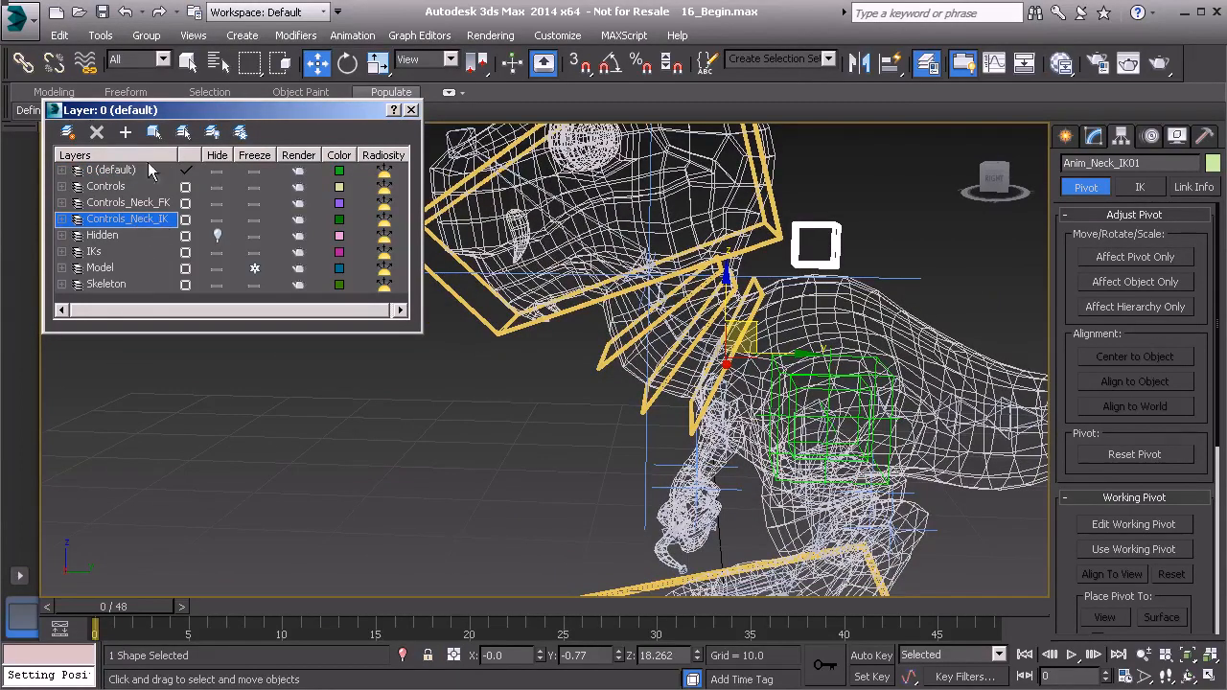
middle_click_drag(775, 251, 761, 361)
Link the head arrow control to the neck box control as its parent, and clear the selection
left_click(586, 152)
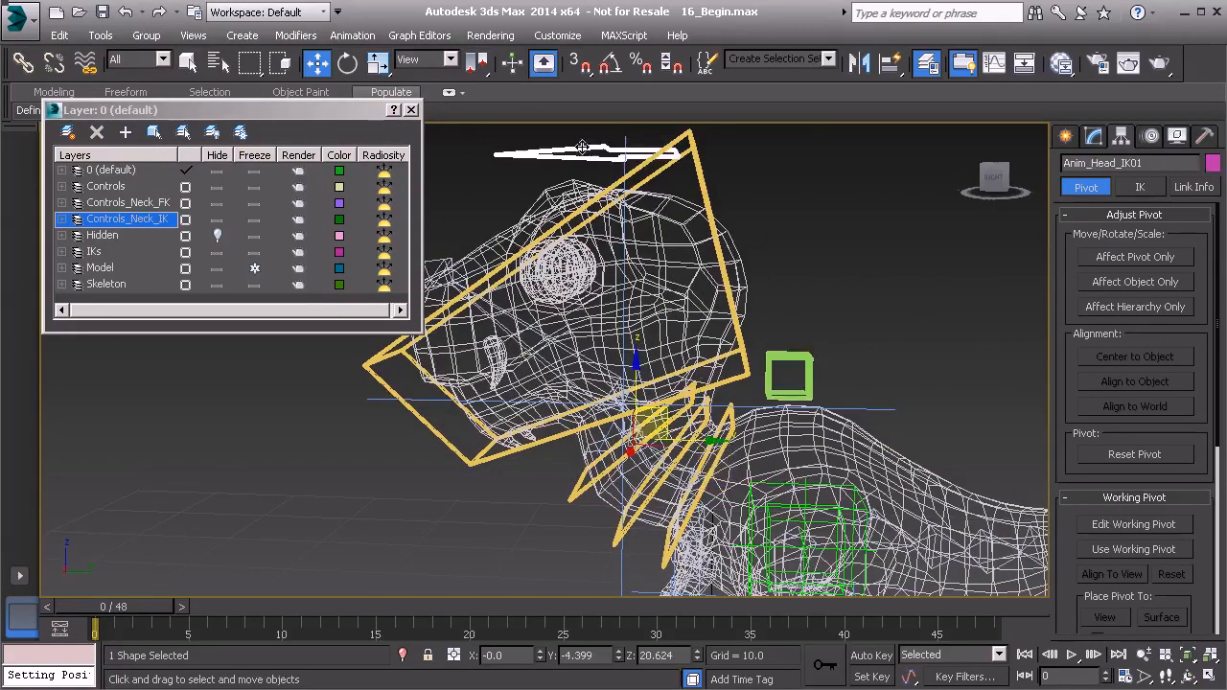
left_click(23, 62)
left_click_drag(827, 344, 792, 363)
left_click(839, 335)
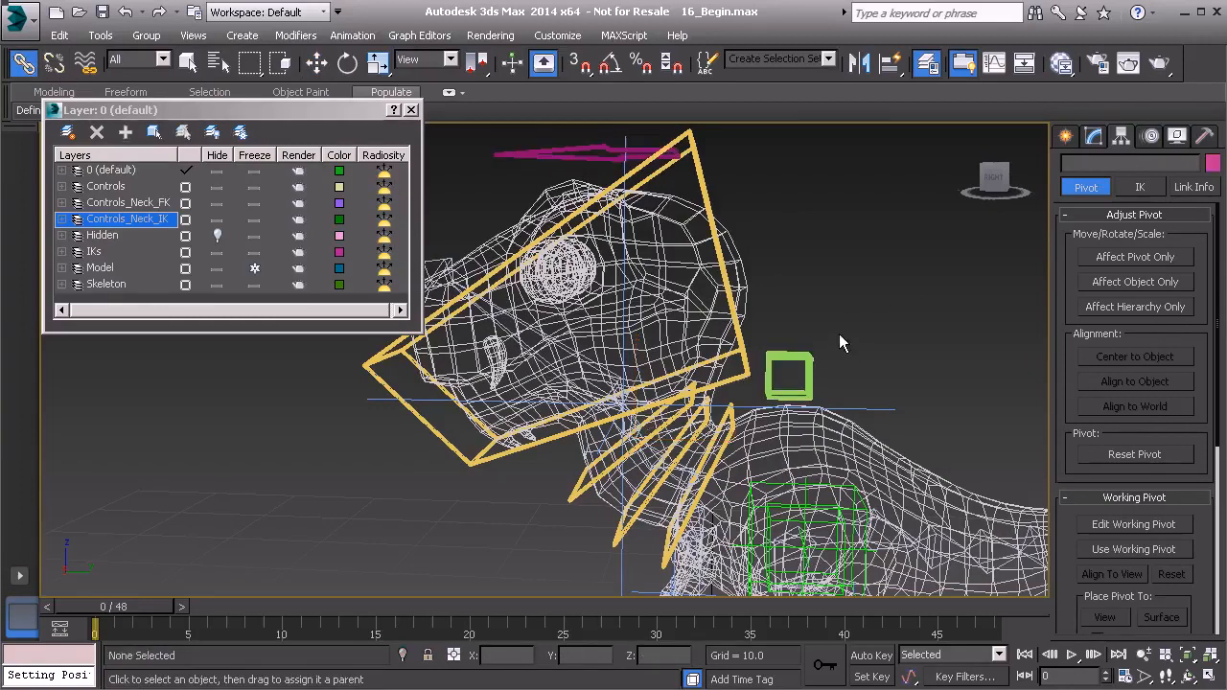
Assign the same light yellow-orange object color to the neck box and head arrow controls
left_click(809, 355)
left_click(547, 151, "ctrl")
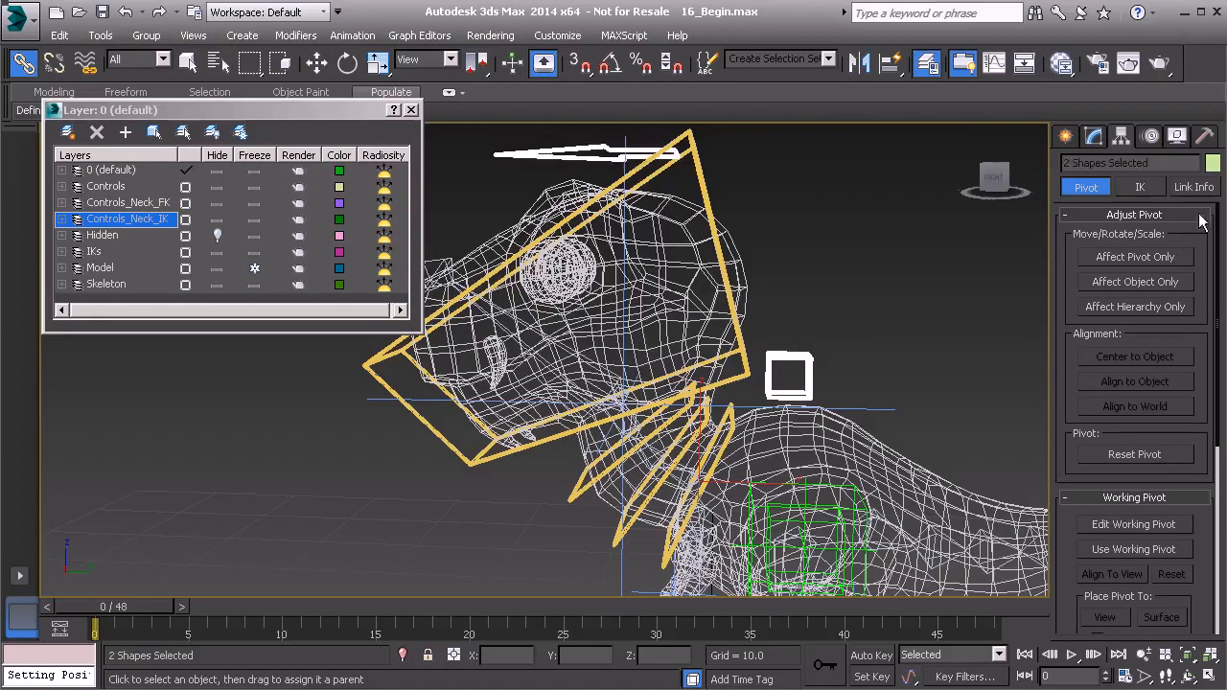
left_click(1212, 164)
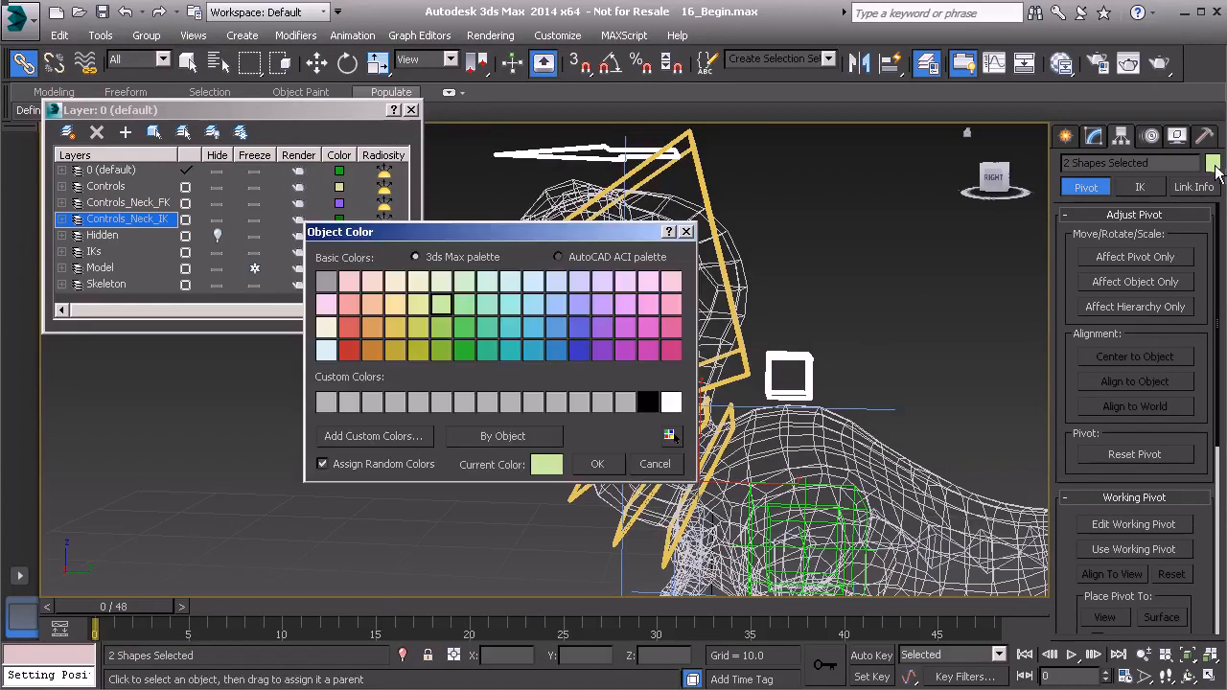
left_click(395, 308)
left_click(600, 463)
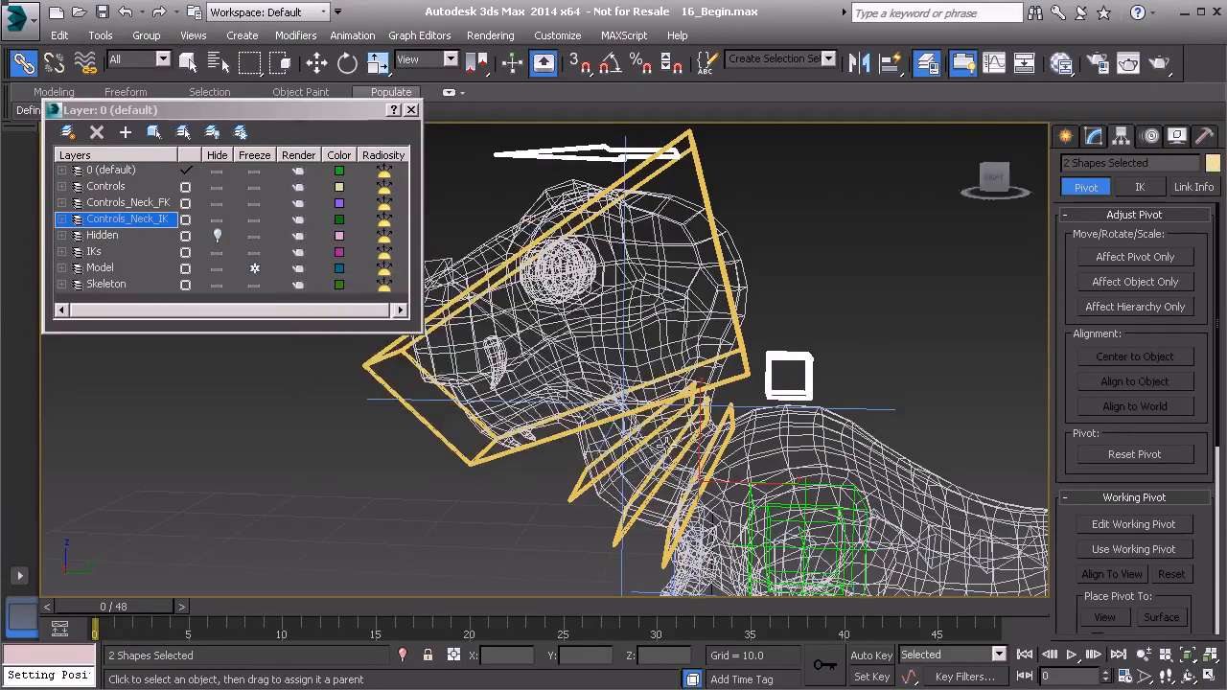
Select both the neck box and head arrow controls and apply Freeze Transform to them
middle_click_drag(826, 286, 815, 316, "alt")
left_click(802, 362)
middle_click_drag(802, 362, 747, 322, "alt")
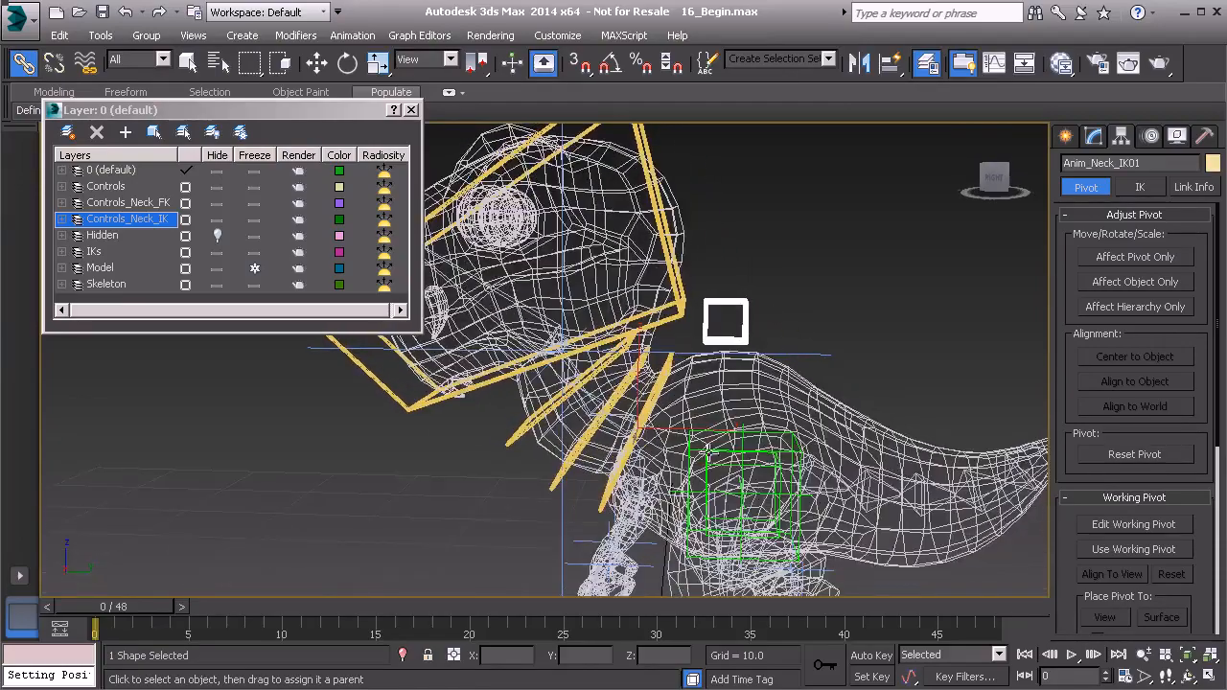
scroll(725, 453, "up", 4)
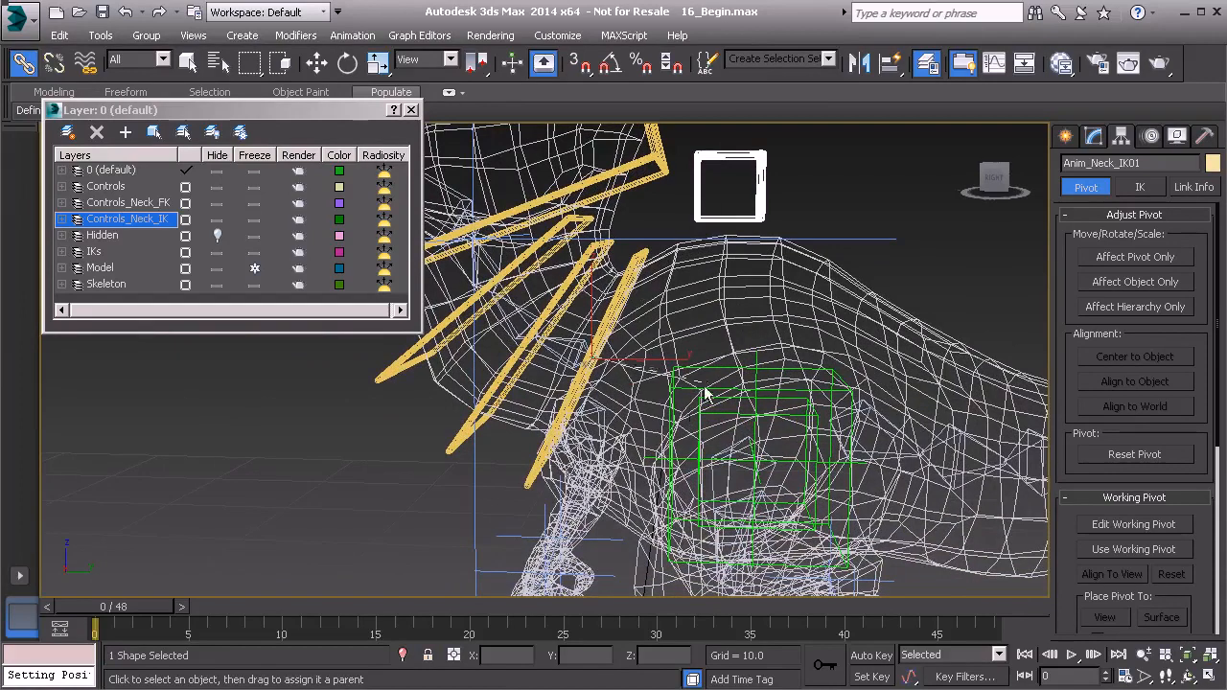
middle_click_drag(714, 365, 747, 487)
scroll(738, 337, "down", 4)
middle_click_drag(700, 305, 713, 393)
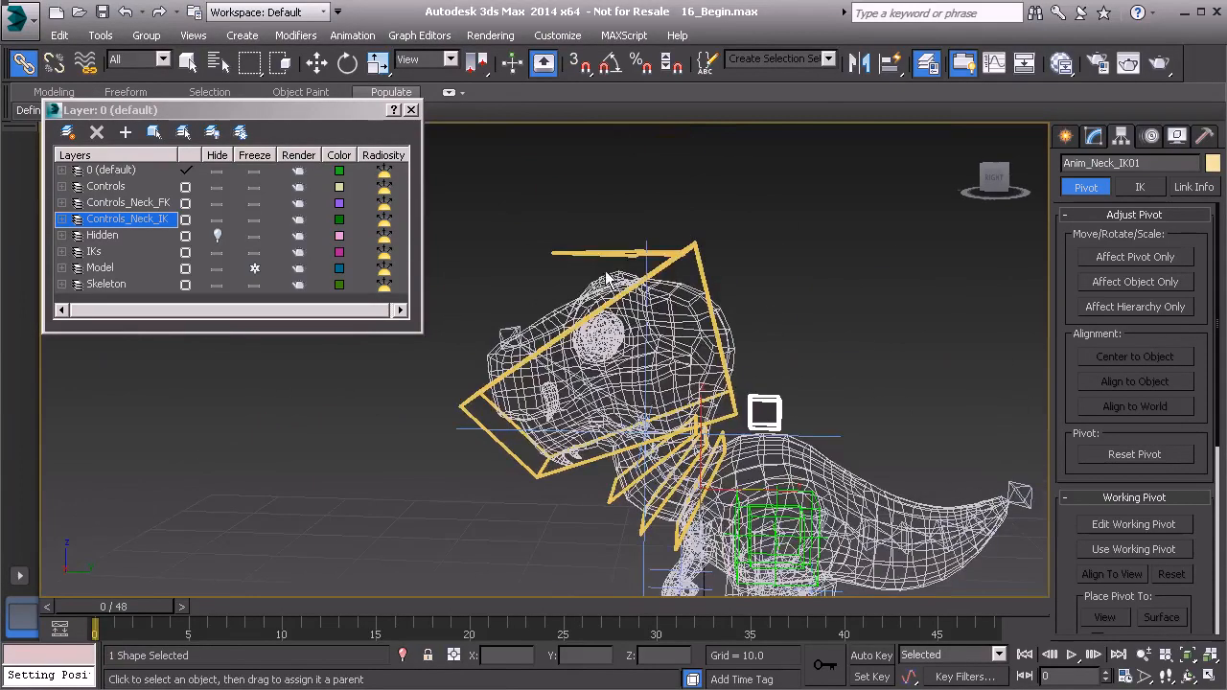
left_click(600, 252, "ctrl")
right_click(614, 246)
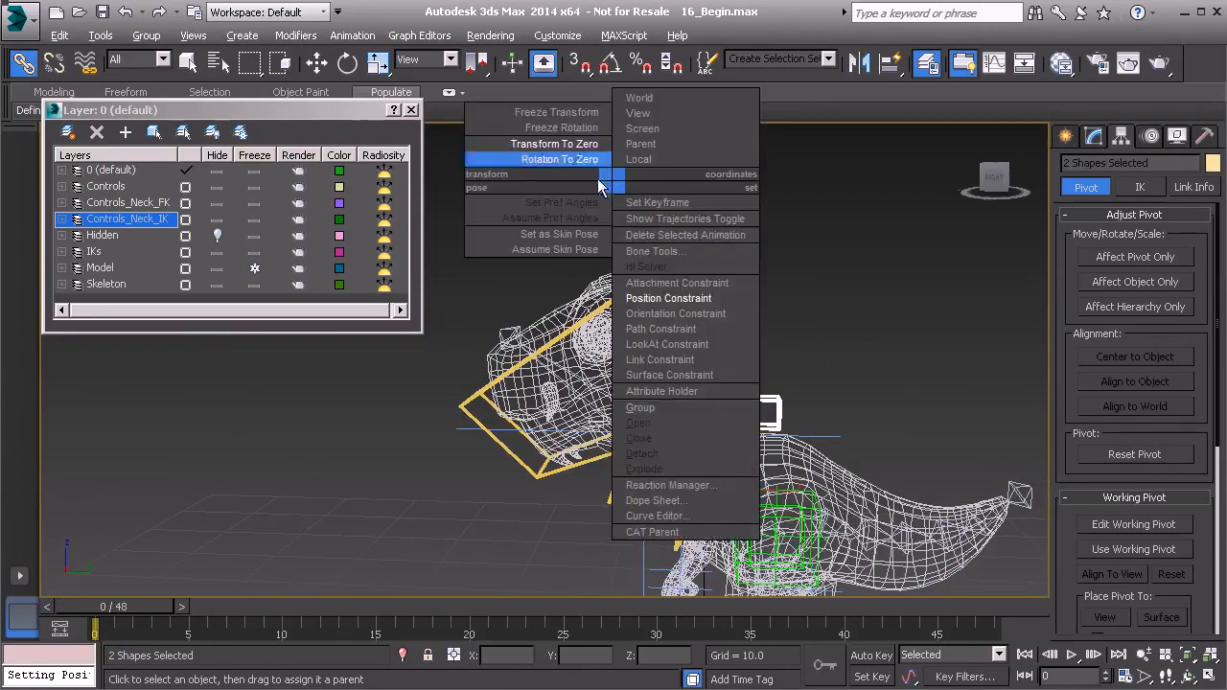
left_click(566, 113)
left_click(554, 523)
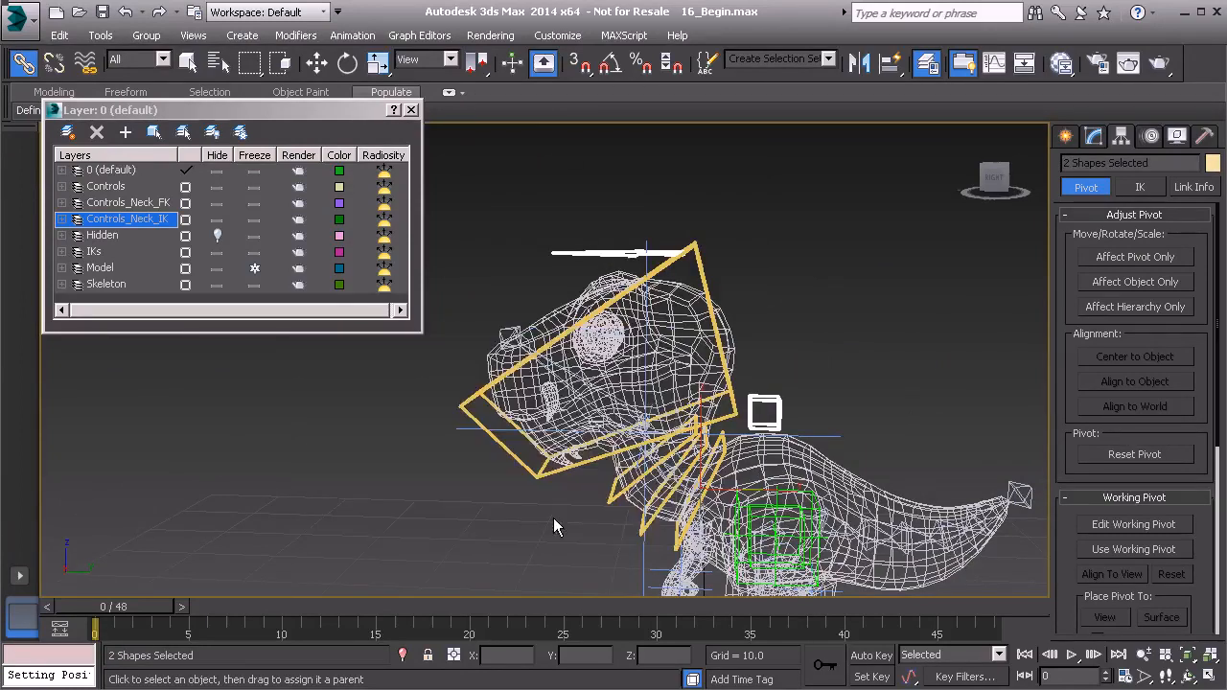
Clear the selection and unhide the Hidden layer
left_click(833, 324)
mouse_move(843, 440)
middle_mouse_down("alt")
mouse_move(668, 417)
mouse_move(852, 439)
middle_mouse_up("alt")
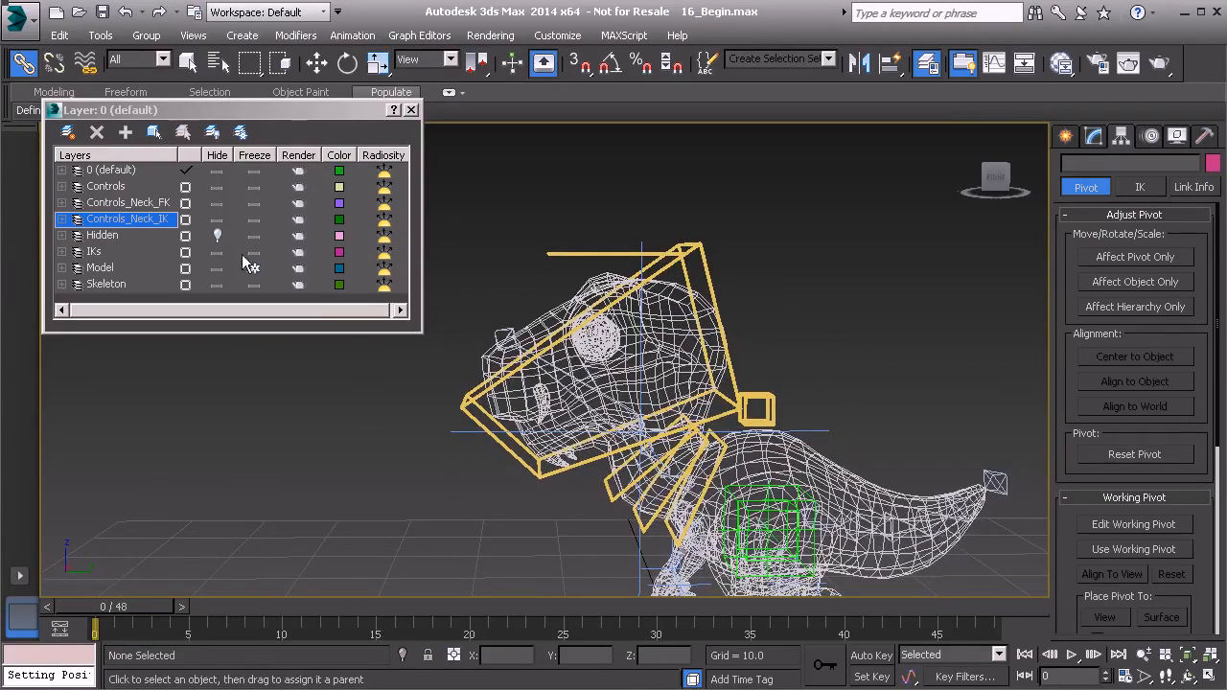
left_click(223, 235)
middle_click_drag(679, 418, 662, 379)
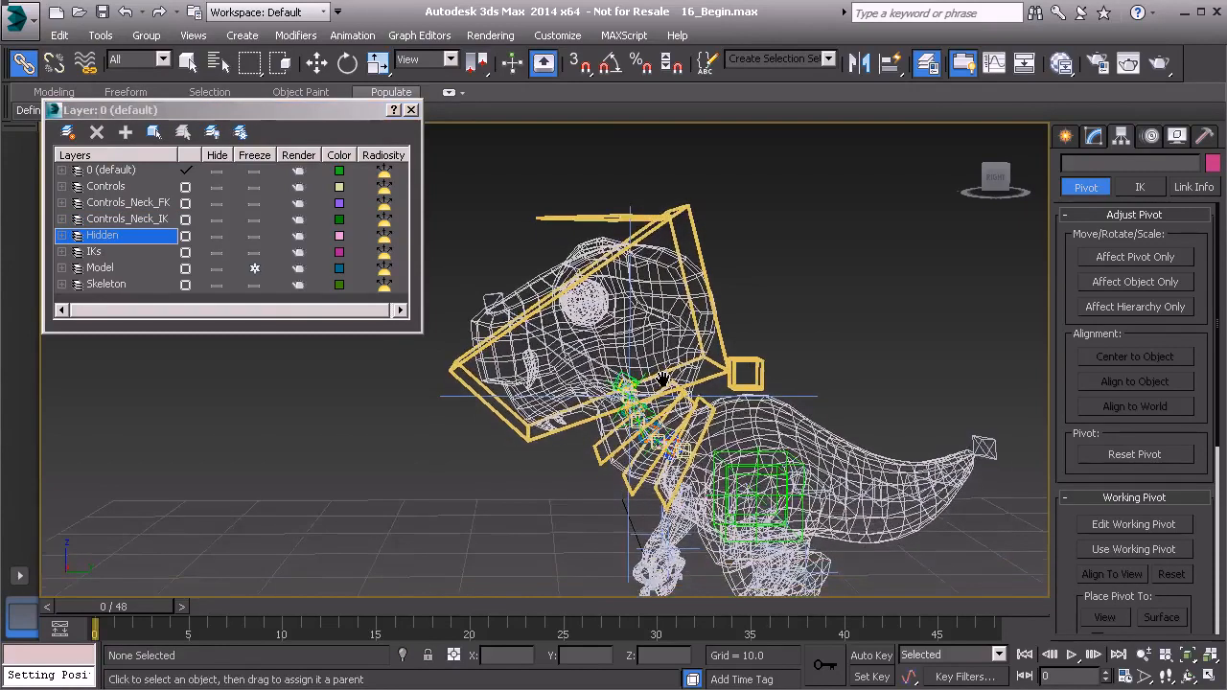
Select the point helper PtDrv_Neck_C_IK01 in the dinosaur's neck
scroll(661, 379, "up", 3)
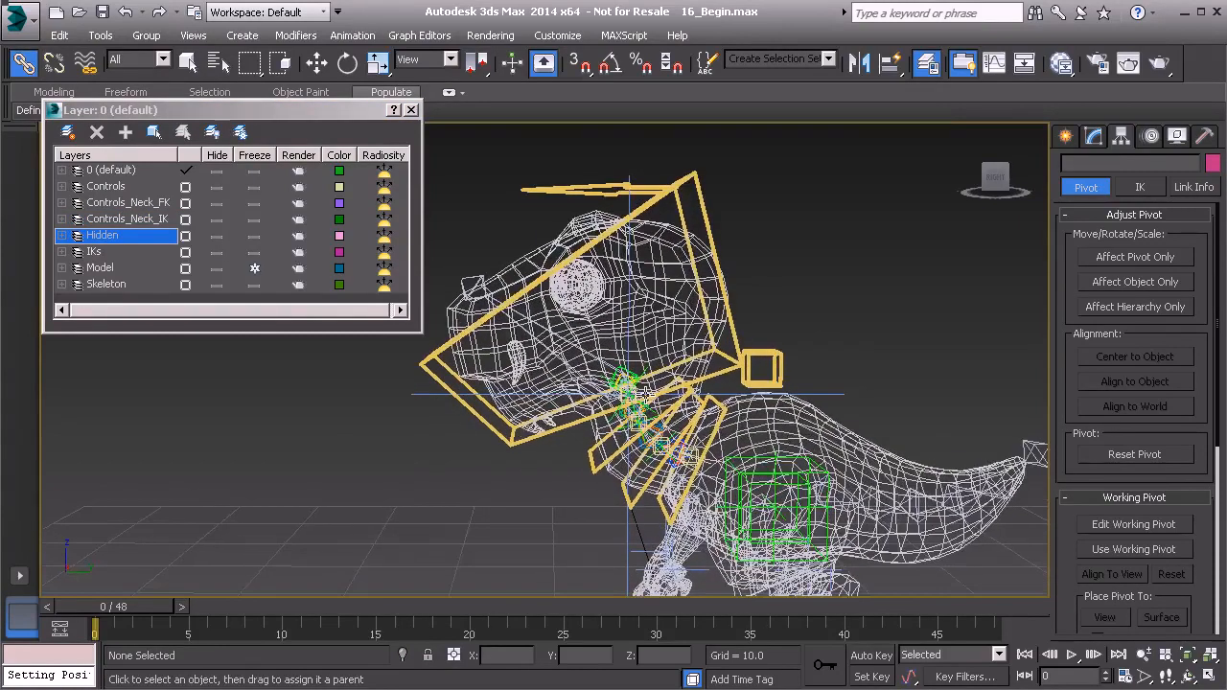
key("q")
scroll(638, 360, "up", 3)
scroll(628, 405, "up", 1)
scroll(629, 404, "up", 3)
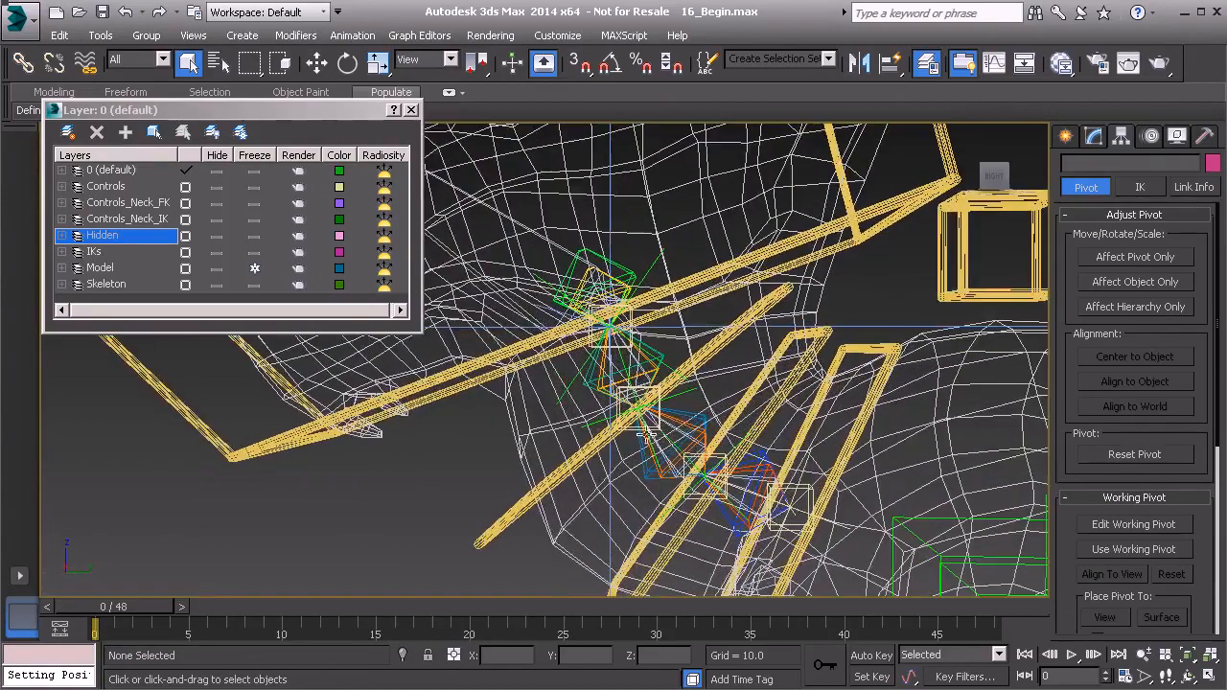
left_click(639, 429)
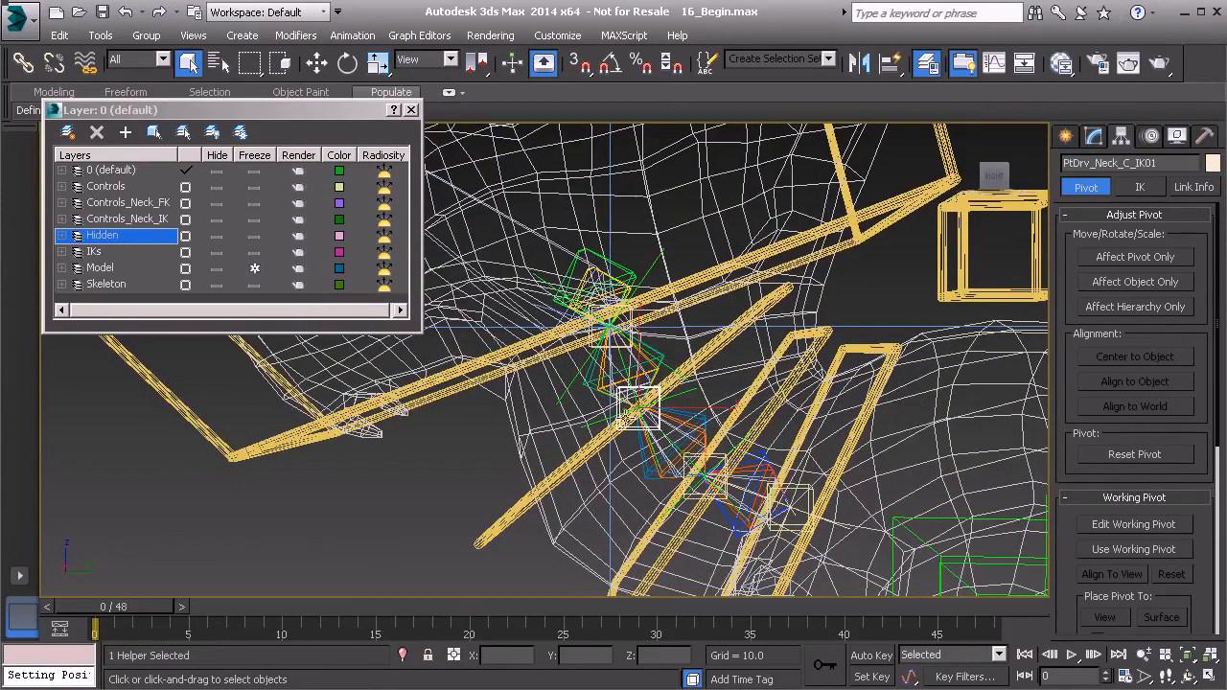
scroll(671, 393, "down", 5)
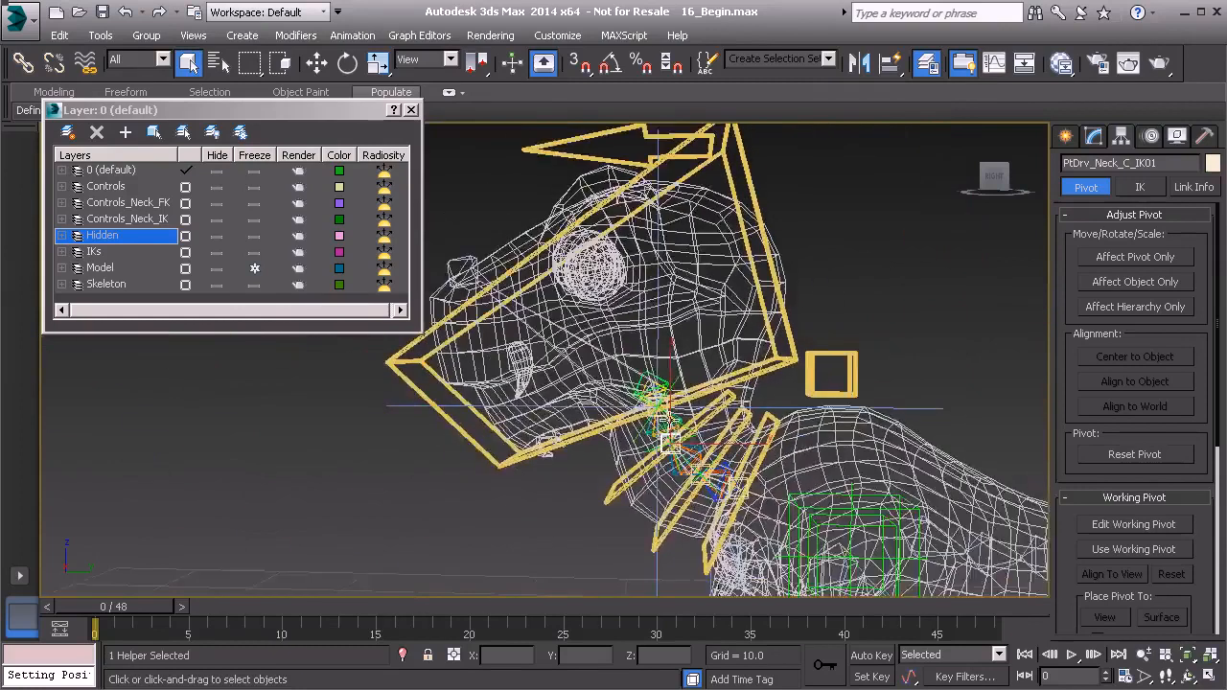
middle_click_drag(662, 437, 663, 441)
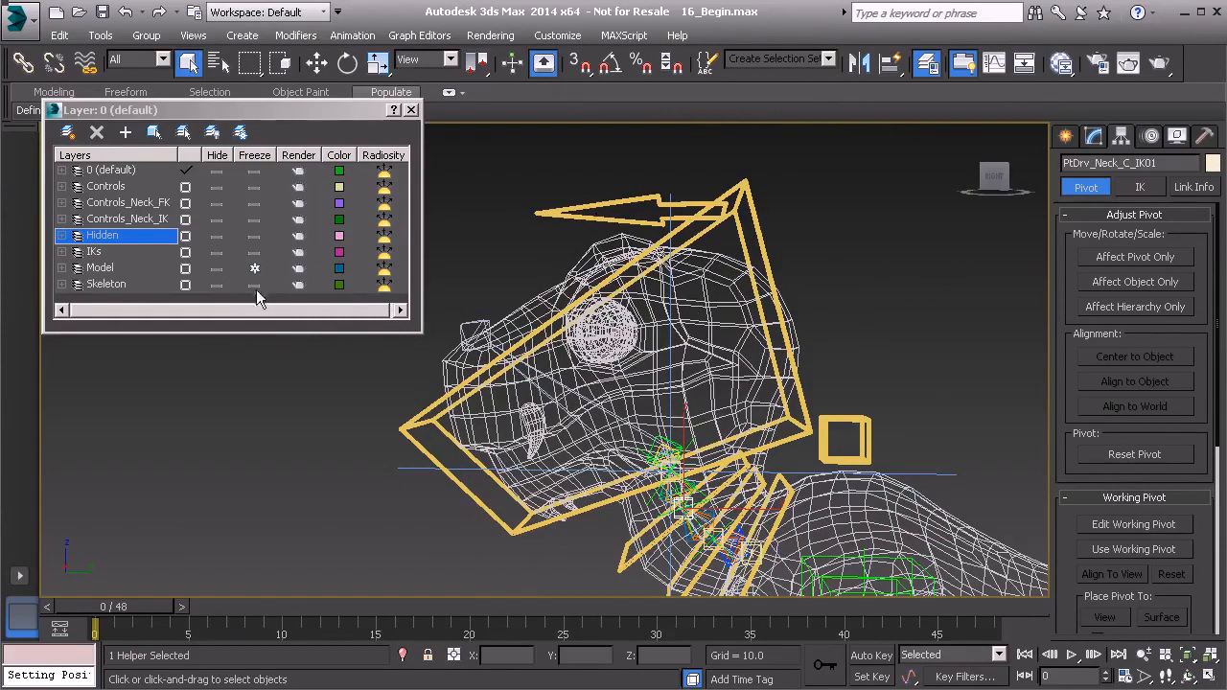
Hide the Model layer and link the PtDrv_Neck_C_IK01 helper to the head arrow control as its parent
left_click(216, 268)
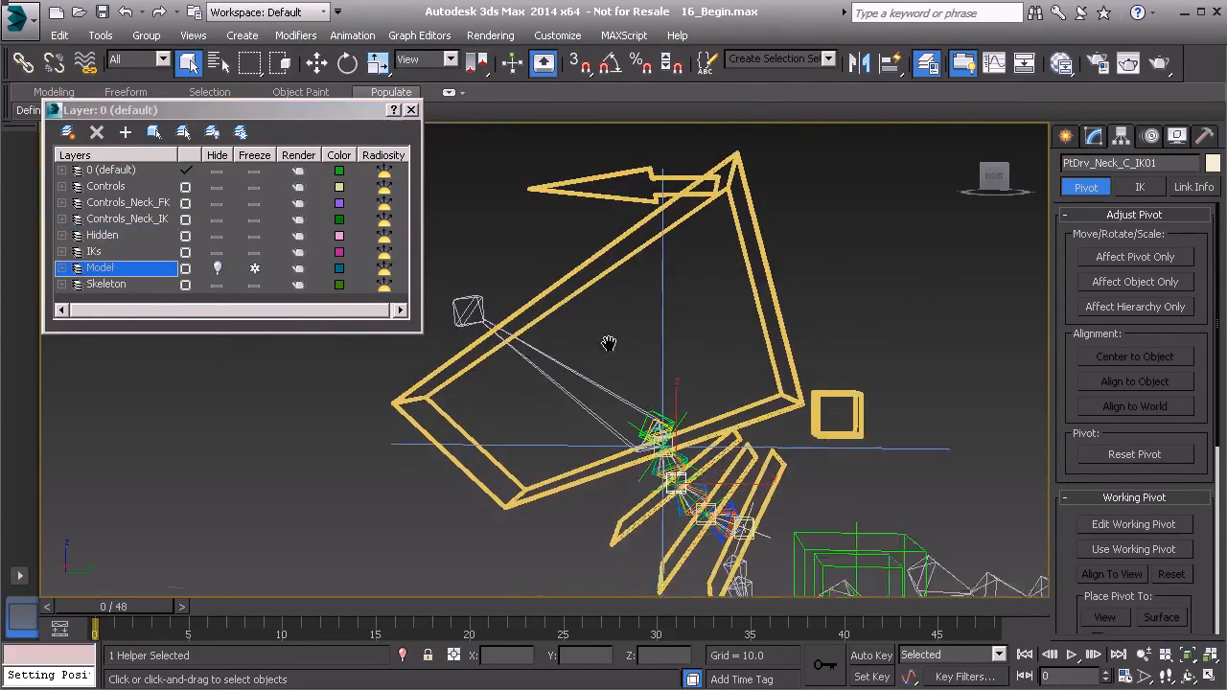
left_click(23, 62)
middle_click_drag(673, 372, 624, 415)
scroll(671, 422, "up", 5)
scroll(628, 398, "down", 3)
middle_click_drag(653, 501, 640, 528, "alt")
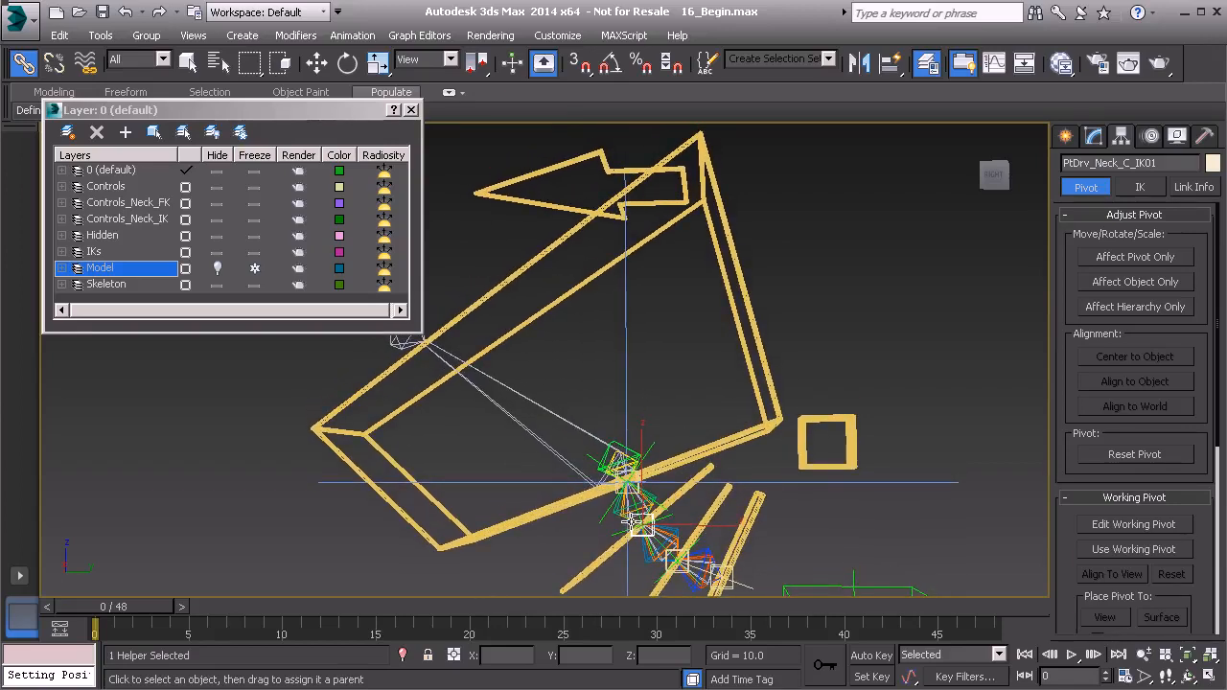
left_click(630, 521)
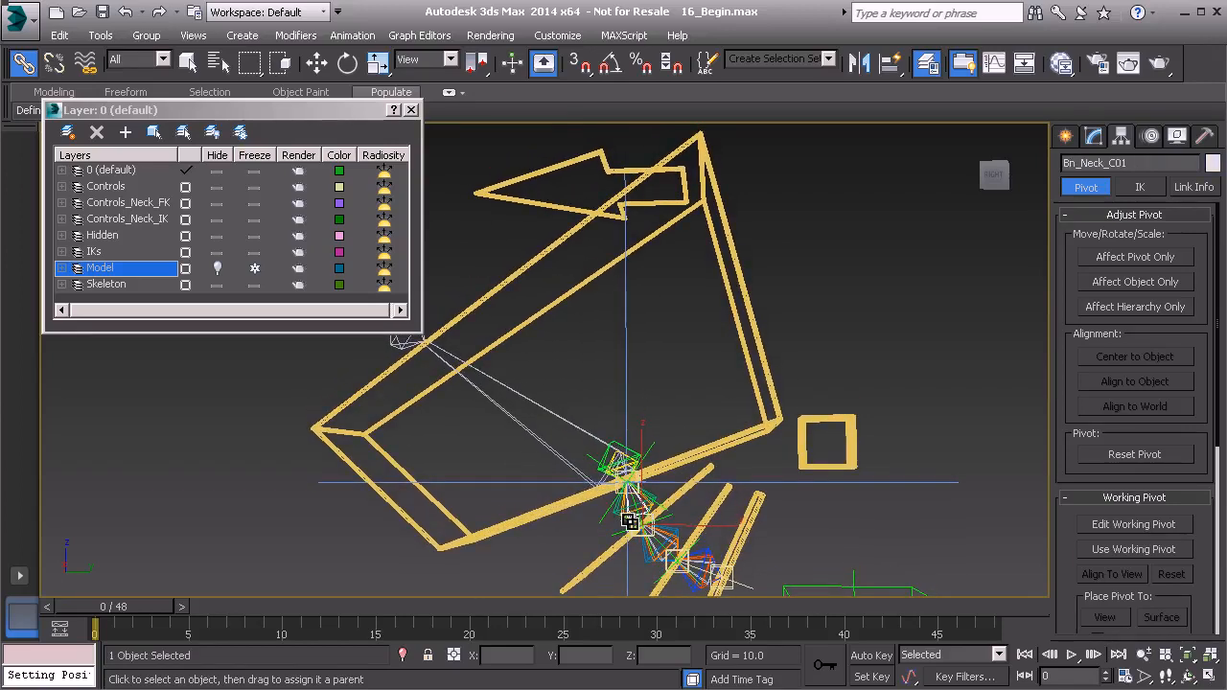
left_click(632, 522)
left_click_drag(641, 532, 556, 170)
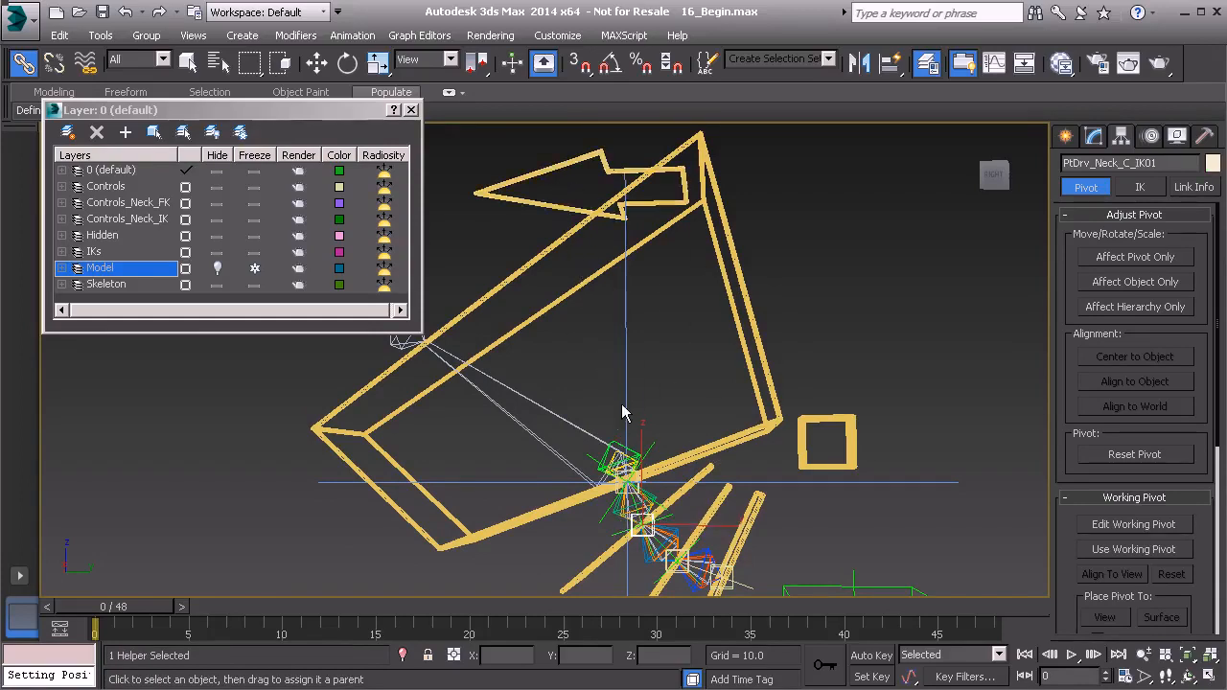
Select the head arrow control, unhide the Model layer and test moving the control
middle_click_drag(609, 381, 589, 198, "alt")
left_click(551, 180)
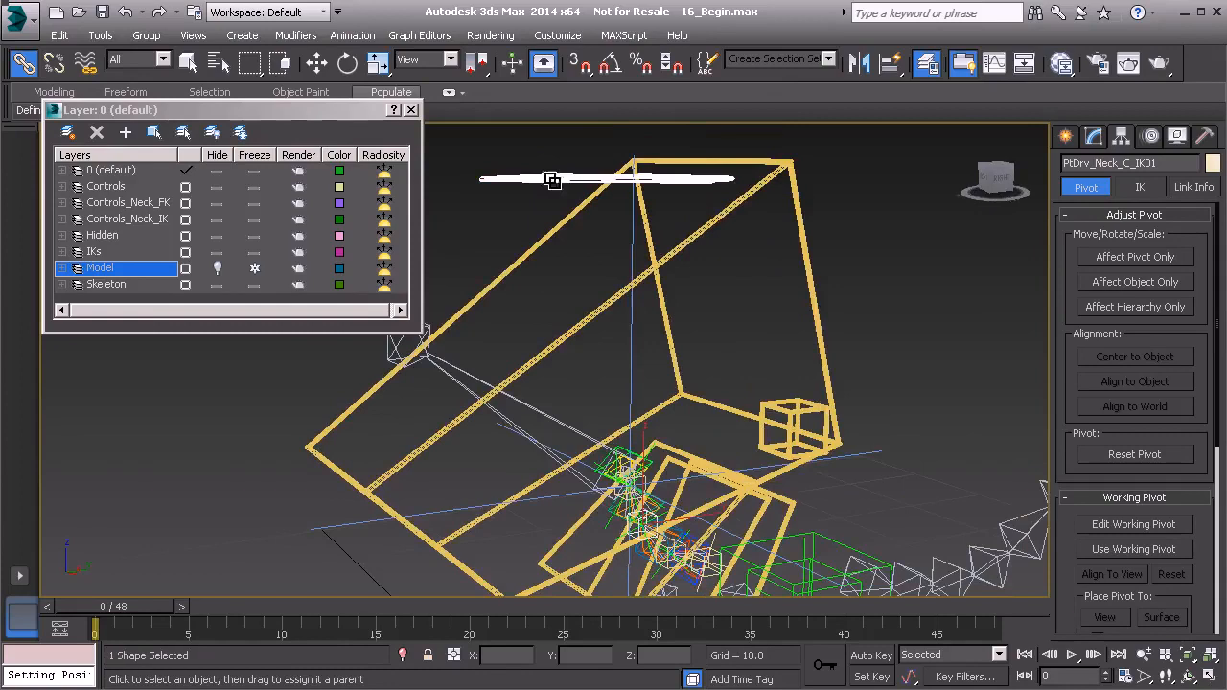
left_click(224, 270)
middle_click_drag(537, 287, 594, 294, "alt")
middle_click_drag(756, 413, 669, 445, "alt")
key("w")
mouse_move(660, 446)
left_mouse_down()
mouse_move(638, 449)
mouse_move(668, 435)
mouse_move(628, 446)
mouse_move(682, 440)
mouse_move(663, 454)
mouse_move(638, 447)
mouse_move(651, 457)
left_mouse_up()
middle_click_drag(651, 452, 660, 411, "alt")
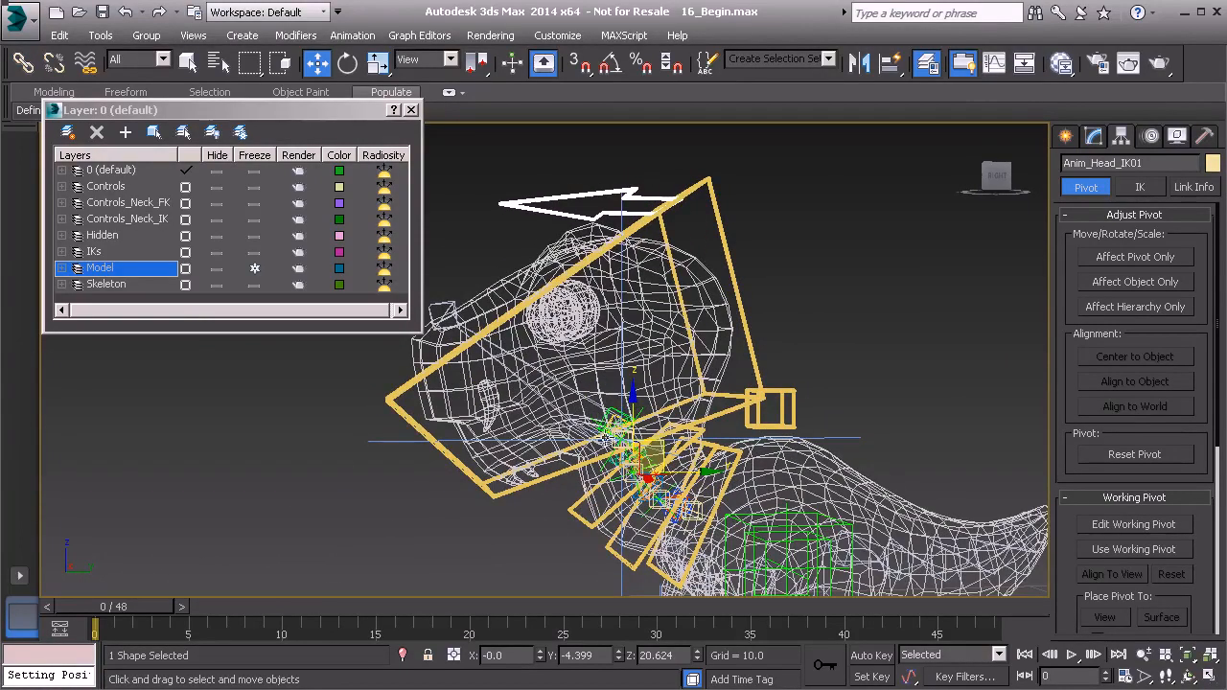
Clone the PtDrv_Head_FK01 point helper in place as a copy named PtDrv_Head_IK01
scroll(614, 403, "up", 8)
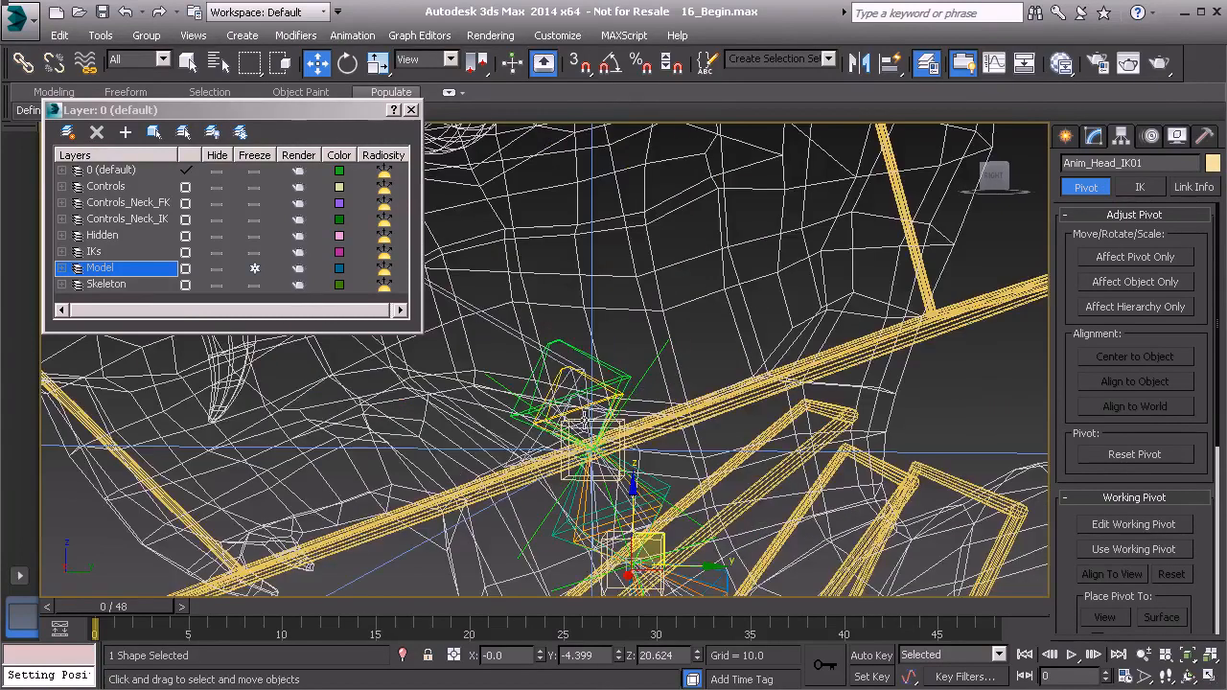
middle_click_drag(525, 382, 601, 443)
middle_click_drag(561, 379, 583, 355, "alt")
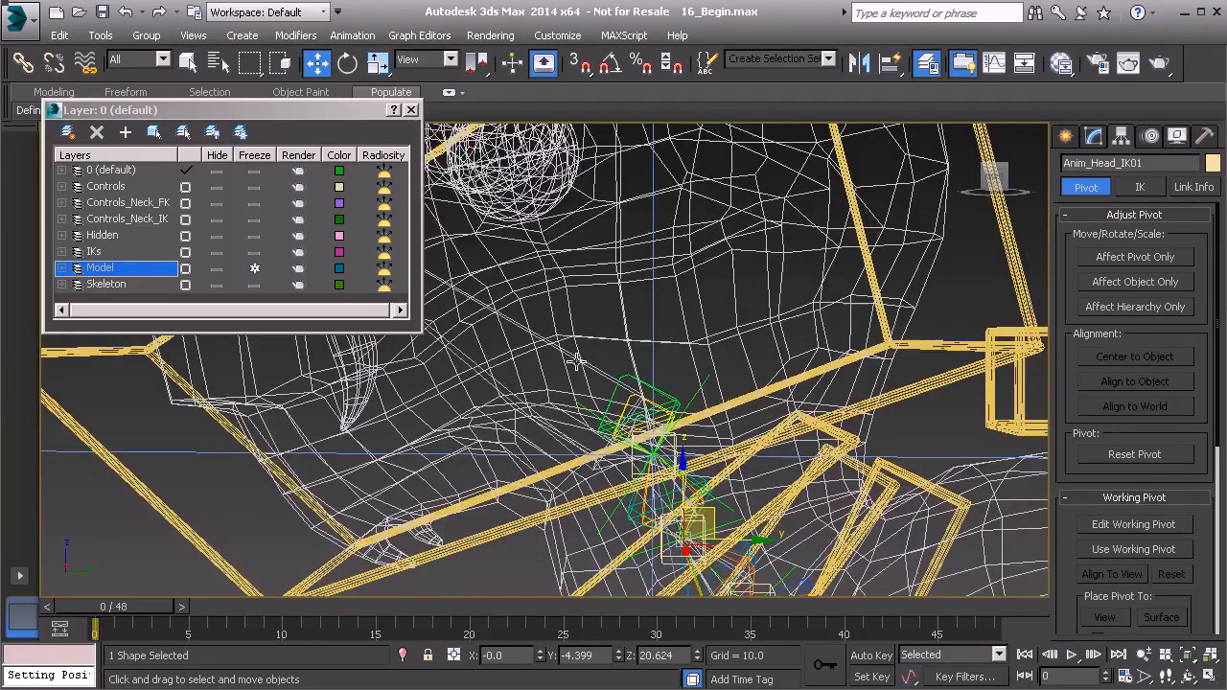
left_click(708, 382)
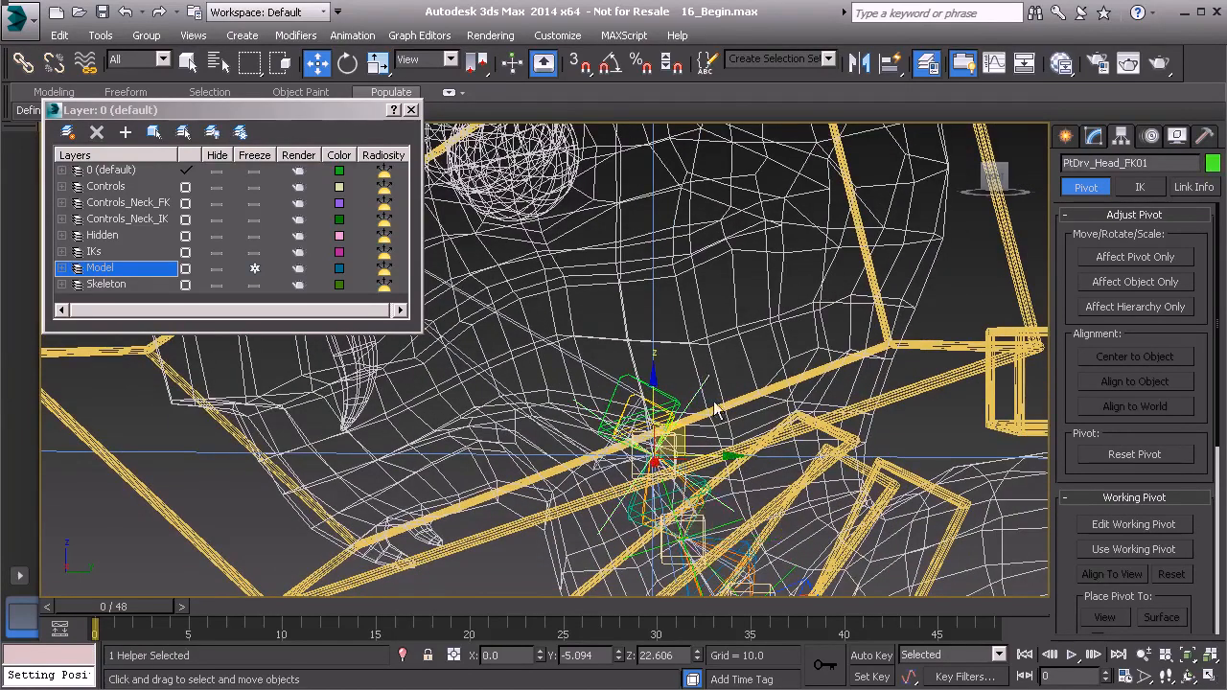
middle_click_drag(692, 405, 679, 379, "alt")
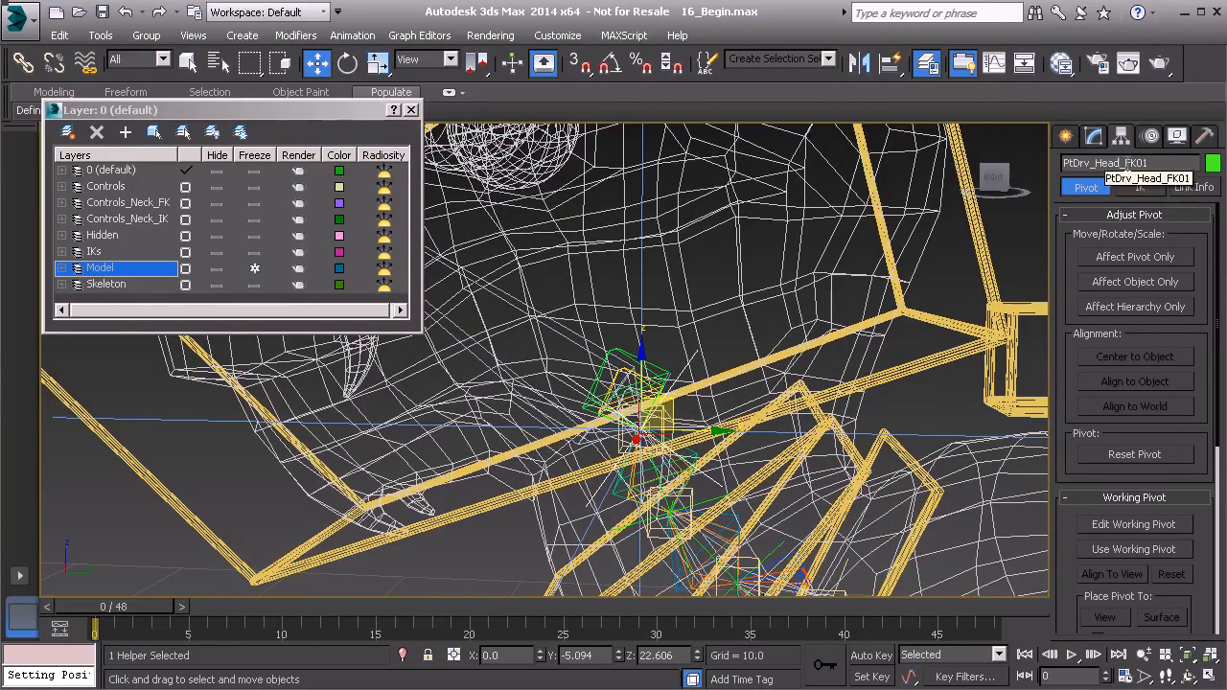
middle_click_drag(602, 393, 591, 386, "alt")
mouse_move(593, 384)
left_mouse_down("shift")
mouse_move(599, 370)
mouse_move(596, 381)
left_mouse_up("shift")
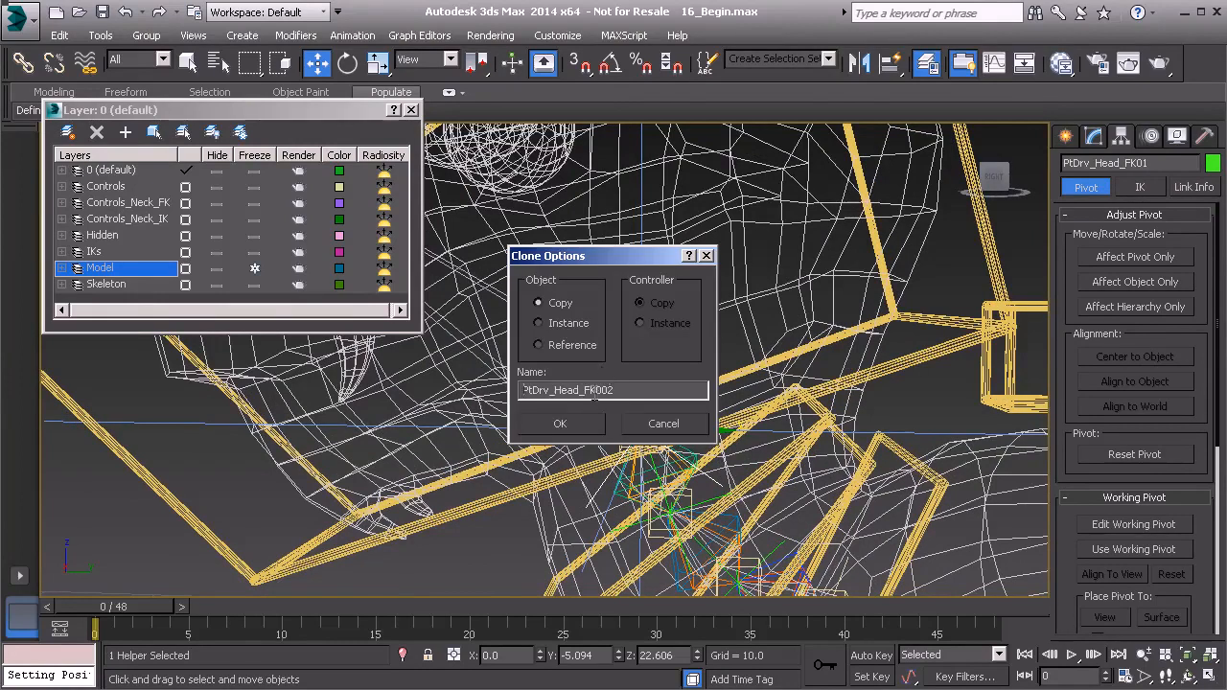
left_click_drag(584, 389, 633, 389)
type("IK01")
left_click(560, 424)
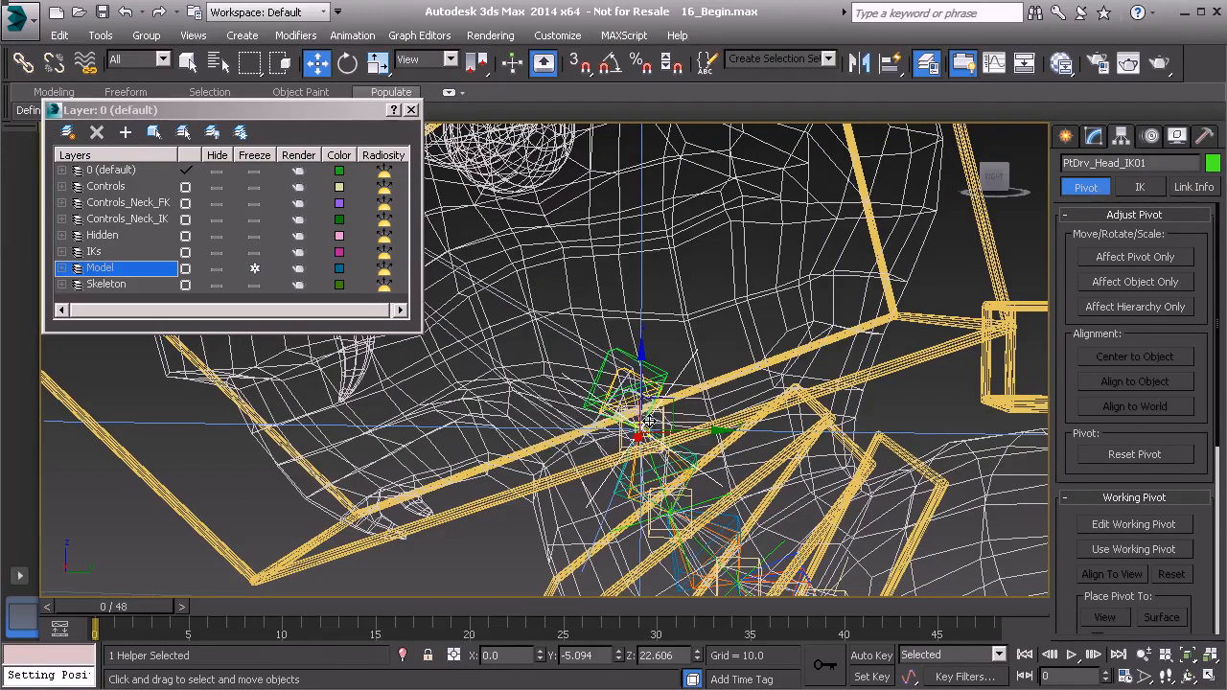
Change the display of the PtDrv_Head_IK01 helper from a cross to a box
mouse_move(669, 429)
middle_mouse_down("alt")
mouse_move(646, 427)
mouse_move(664, 424)
middle_mouse_up("alt")
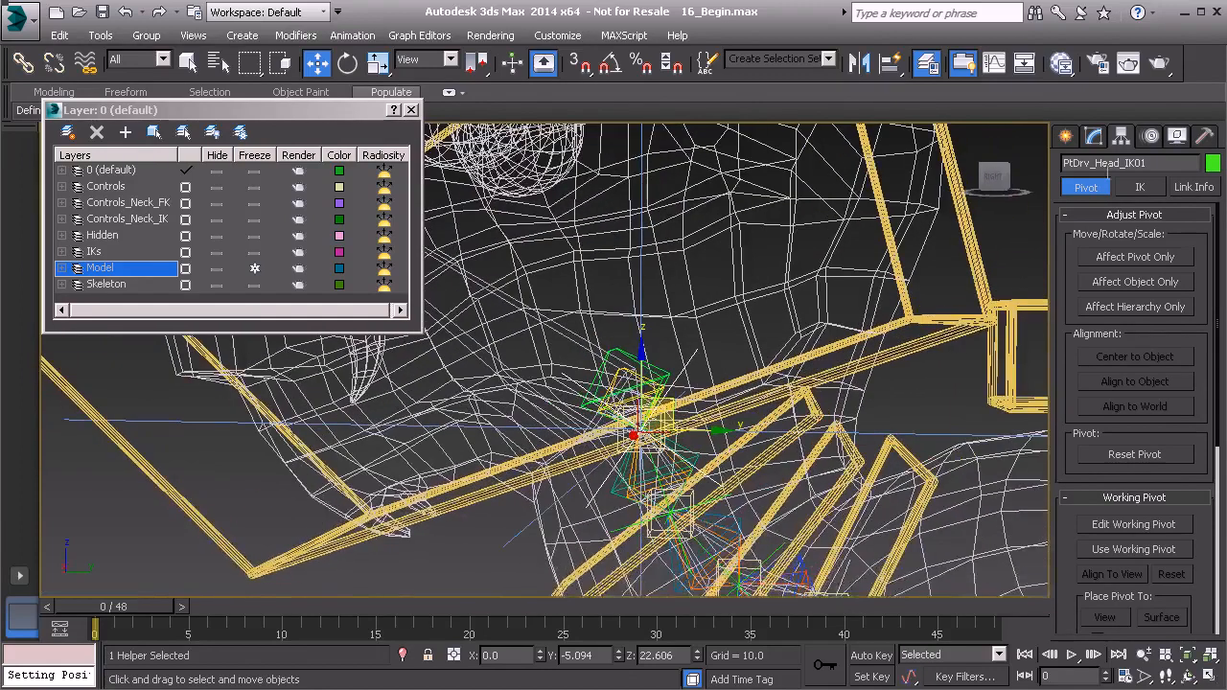
left_click(1095, 138)
left_click(1080, 457)
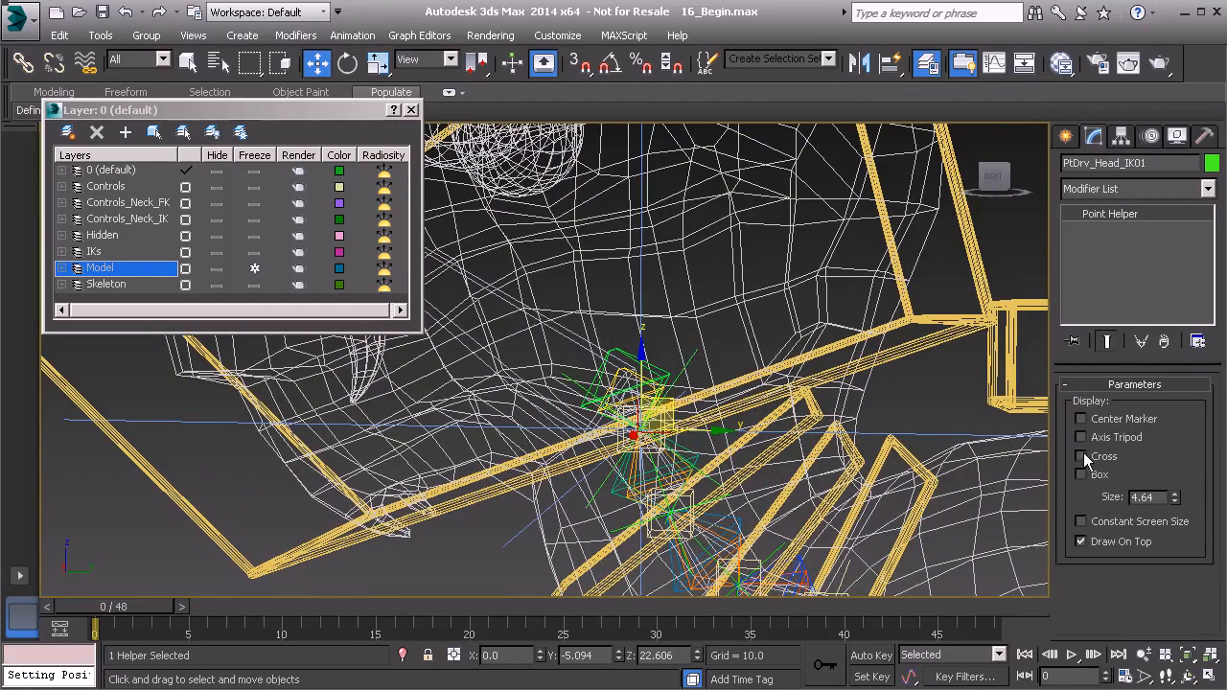
left_click(1082, 473)
middle_click_drag(646, 393, 735, 424, "alt")
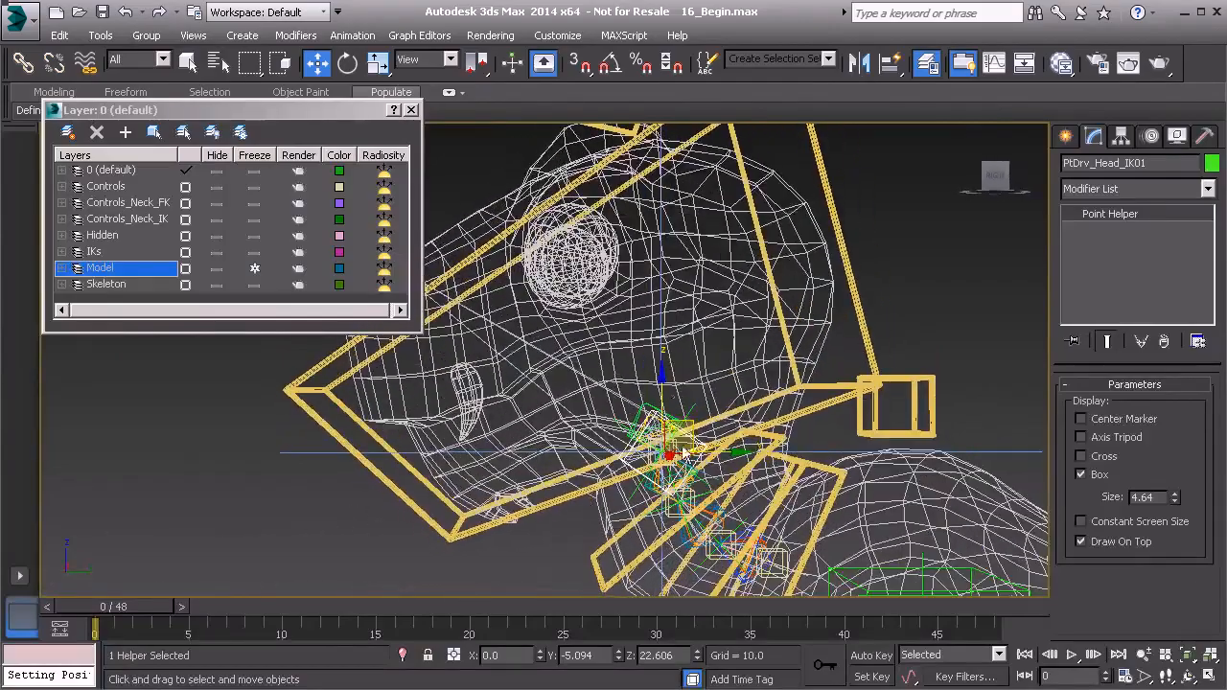
Link the PtDrv_Head_IK01 helper to the head arrow control
scroll(708, 434, "up", 10)
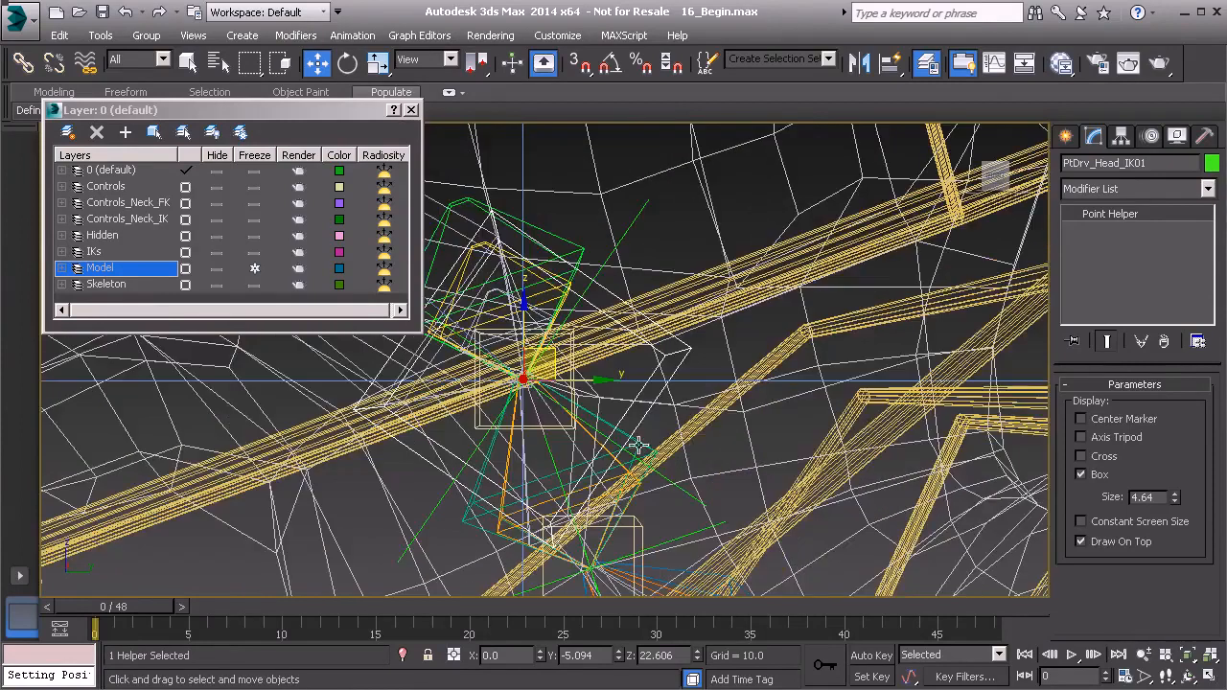
middle_click_drag(592, 390, 633, 443)
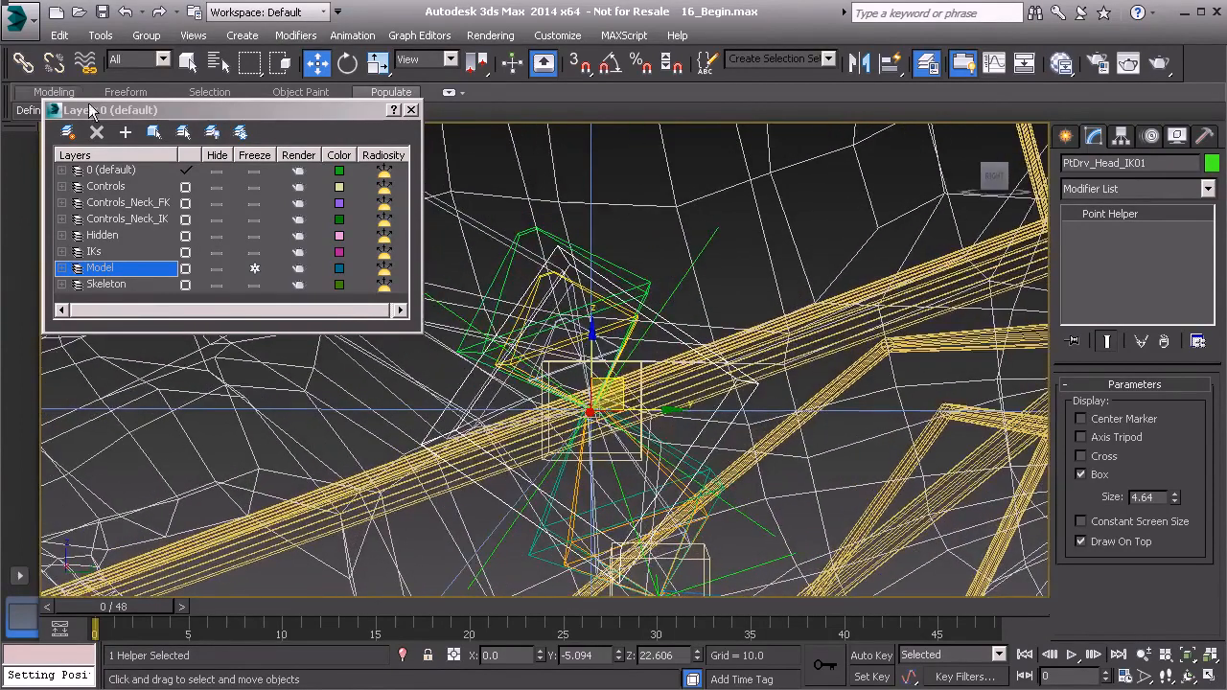
left_click(23, 62)
middle_click_drag(724, 359, 752, 351)
scroll(717, 372, "up", 5)
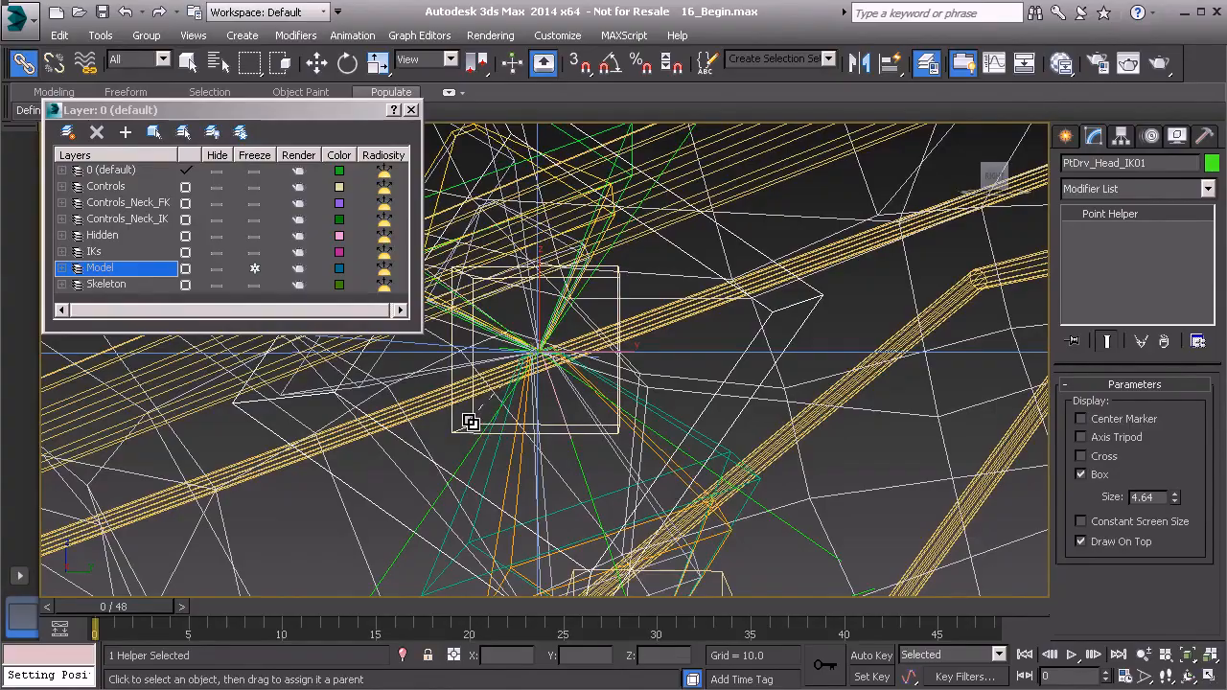
scroll(533, 400, "down", 10)
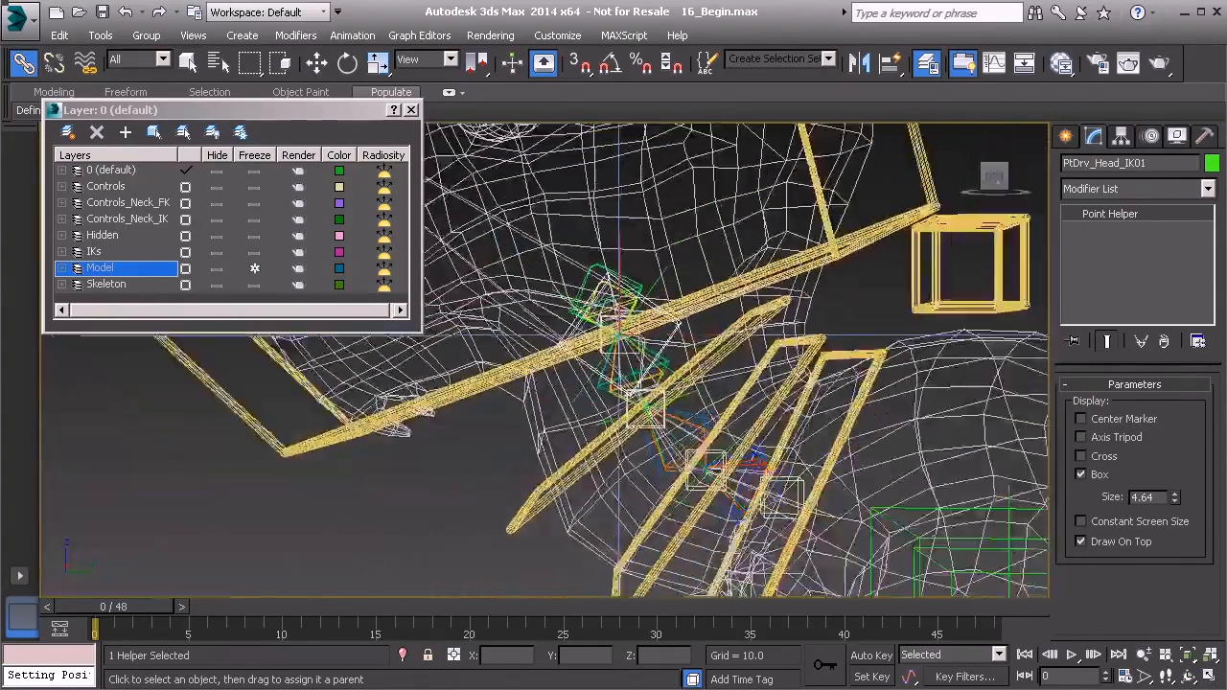
scroll(609, 381, "up", 10)
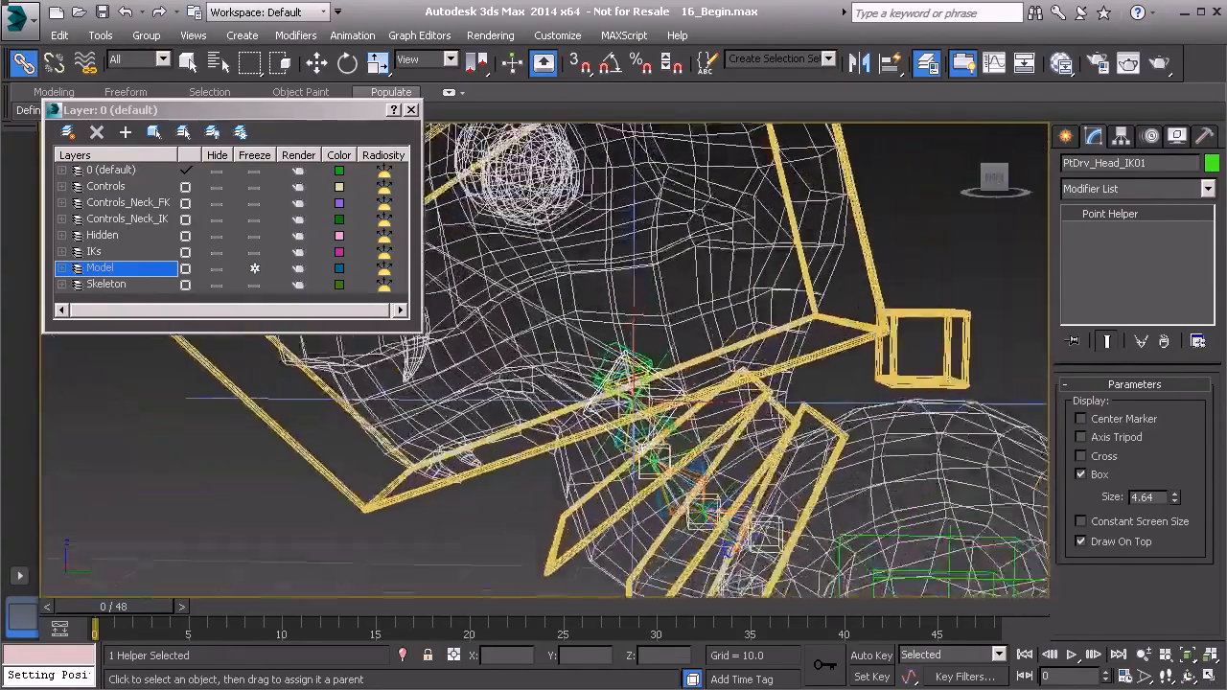
Apply a Position Constraint to the head bone Bn_Head01, targeting the PtDrv_Head_IK01 box helper
left_click(587, 307)
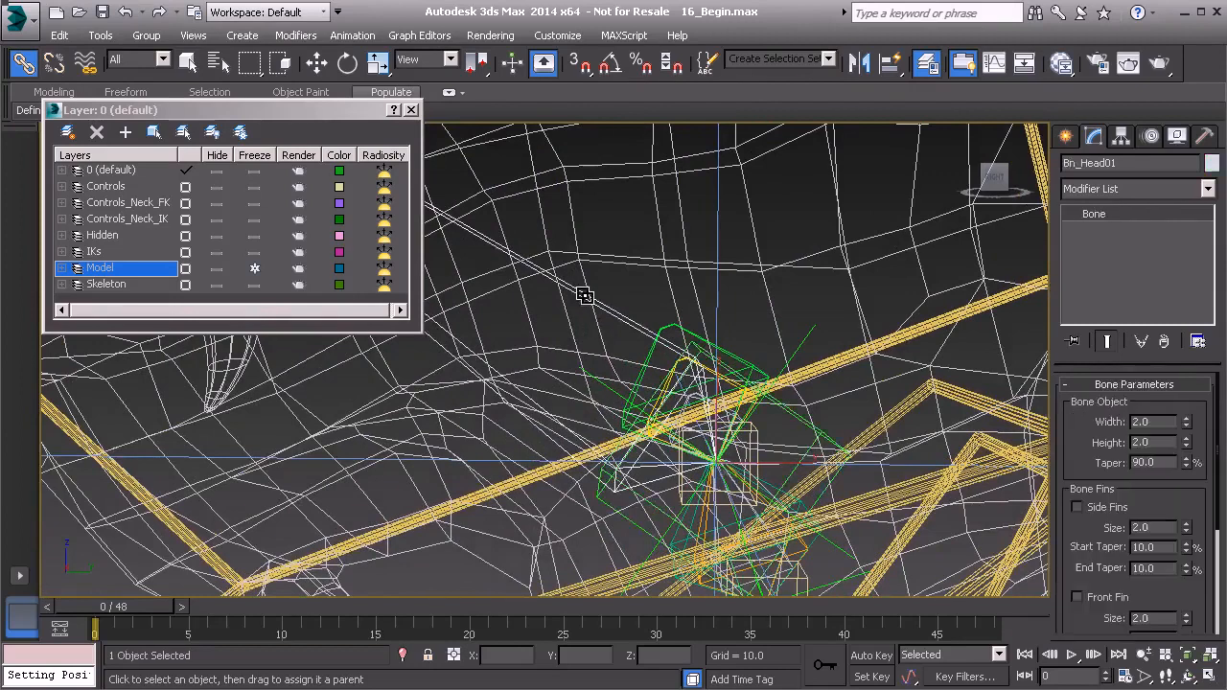
middle_click_drag(658, 343, 585, 272)
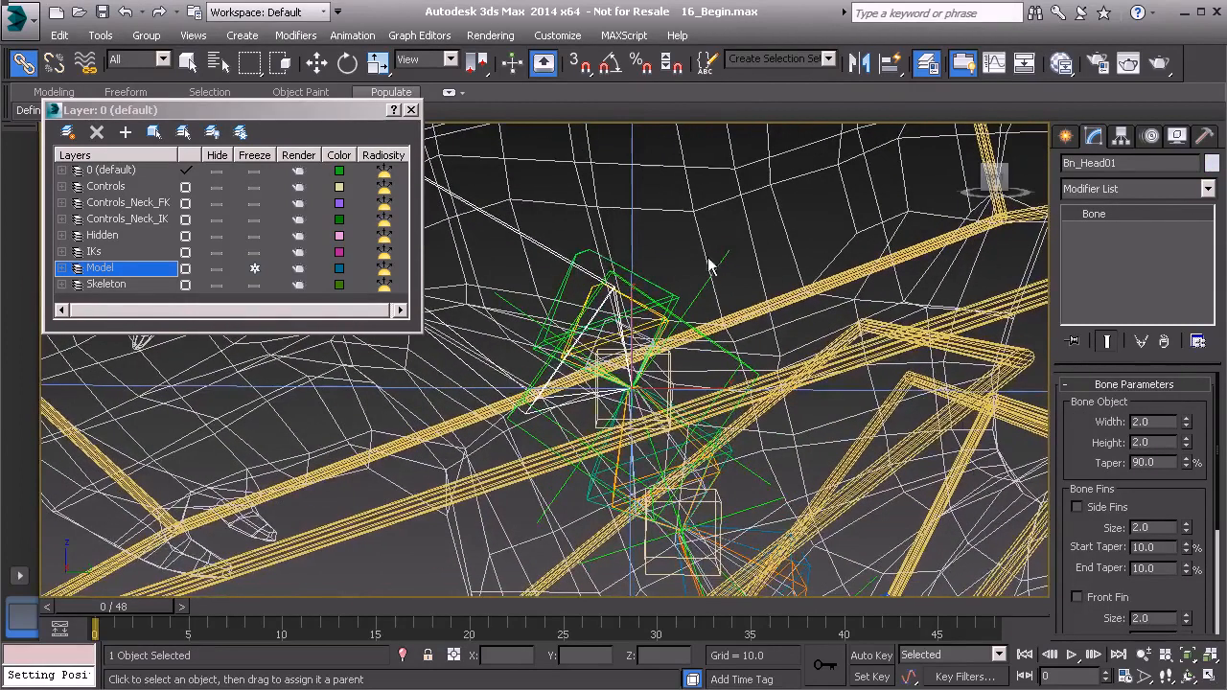
right_click(722, 223)
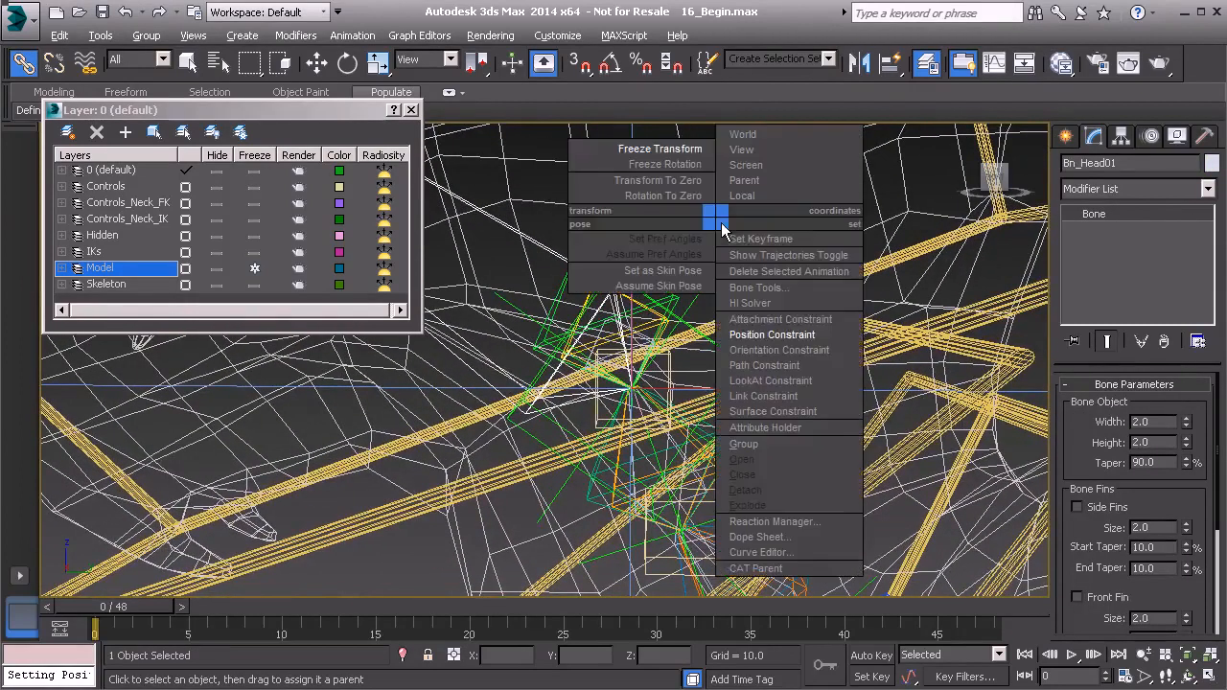
left_click(804, 338)
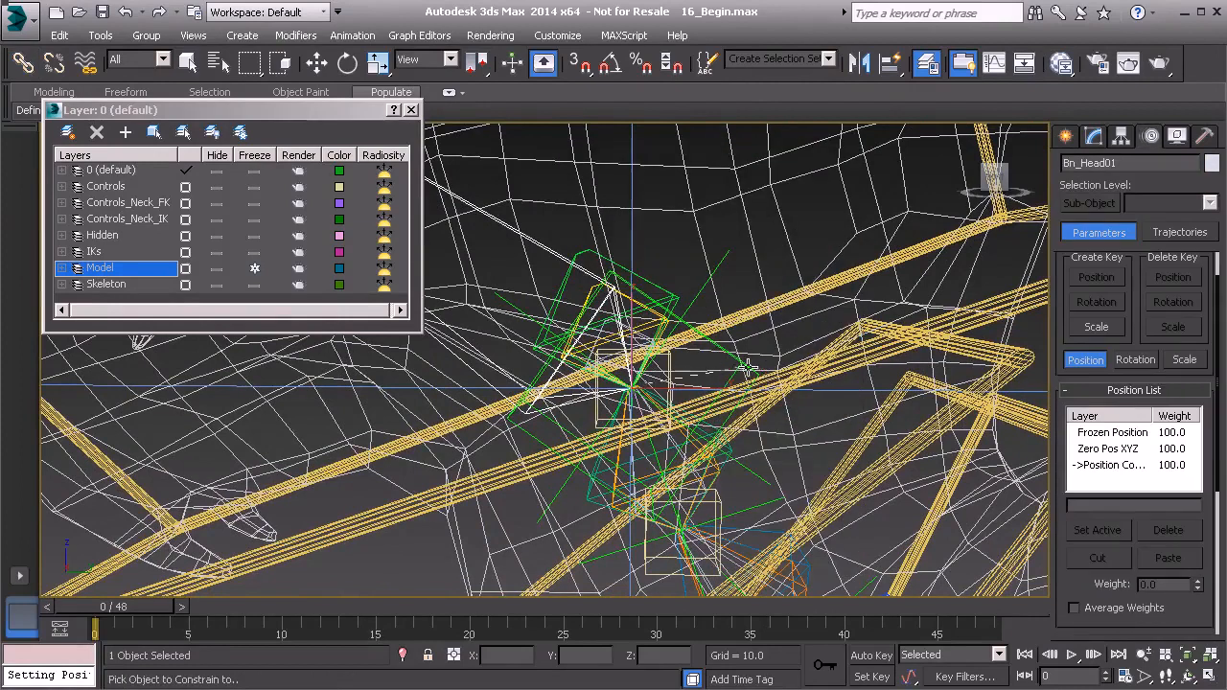
middle_click_drag(752, 371, 698, 364)
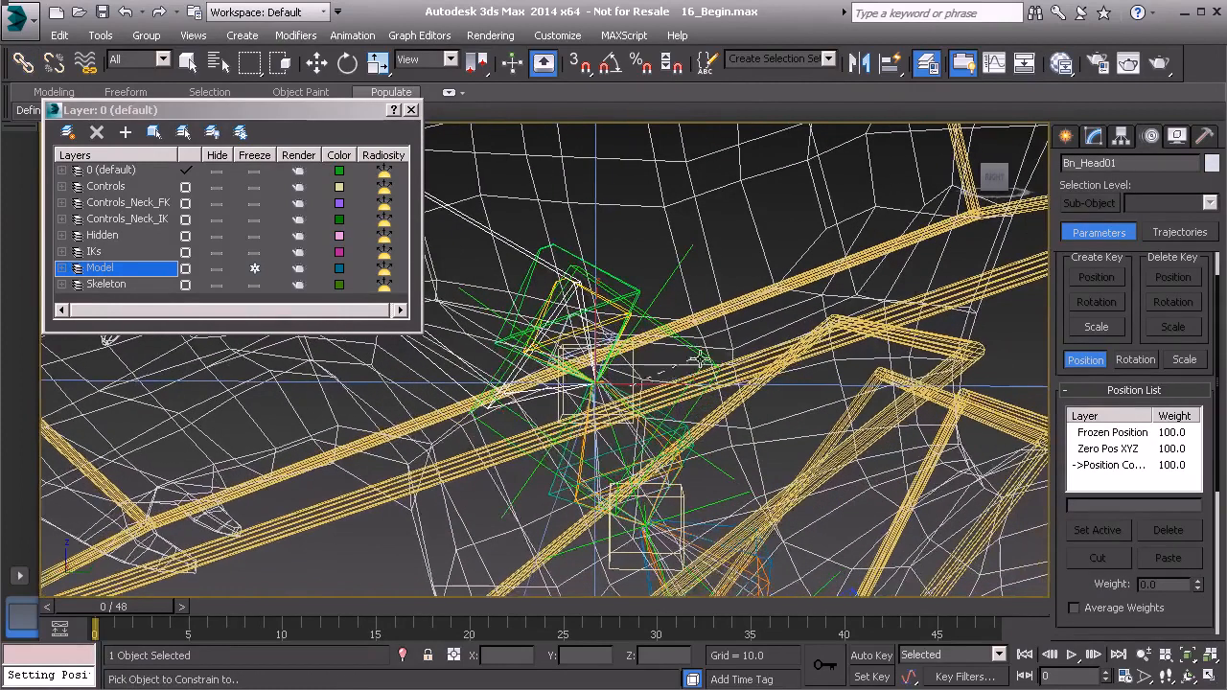
left_click(492, 429)
Apply an Orientation Constraint to the head bone Bn_Head01, targeting the PtDrv_Head_IK01 helper
right_click(612, 216)
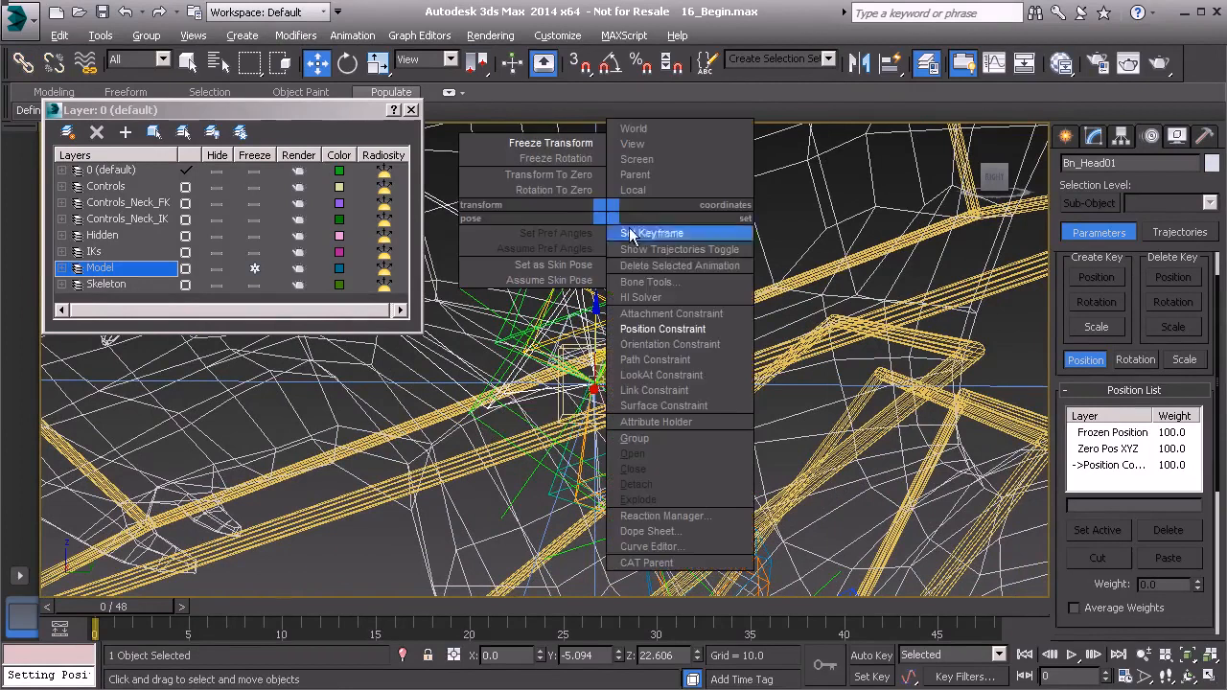
left_click(671, 329)
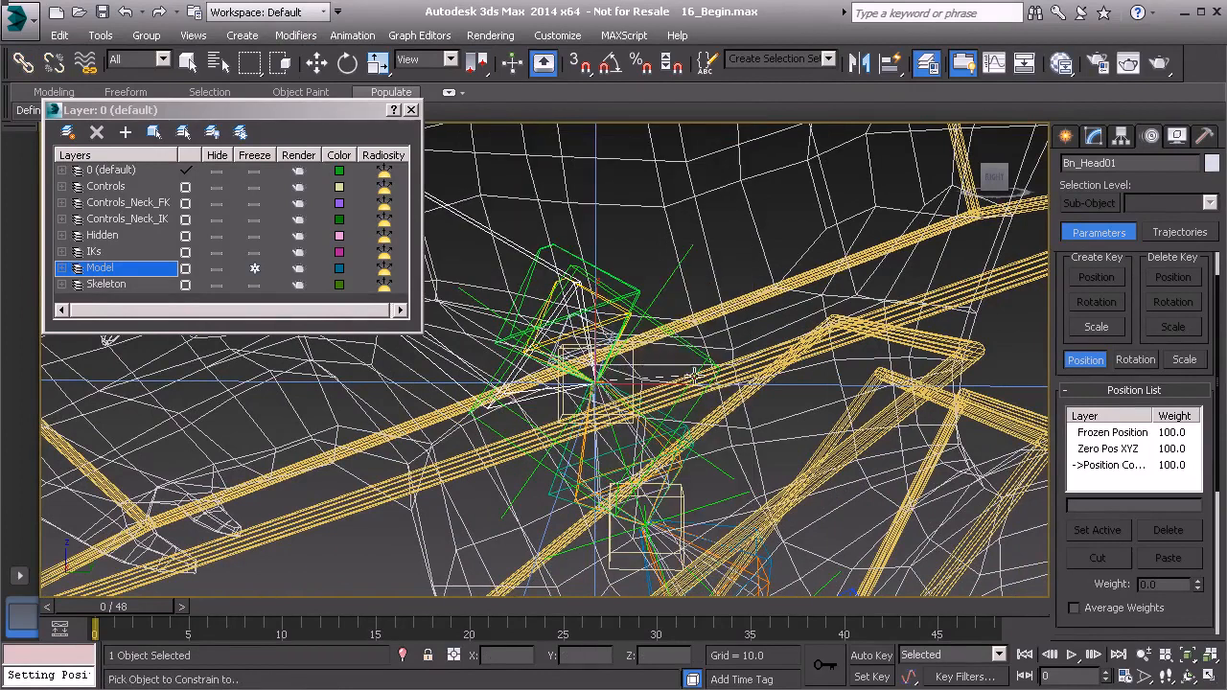
middle_click_drag(686, 374, 682, 345, "alt")
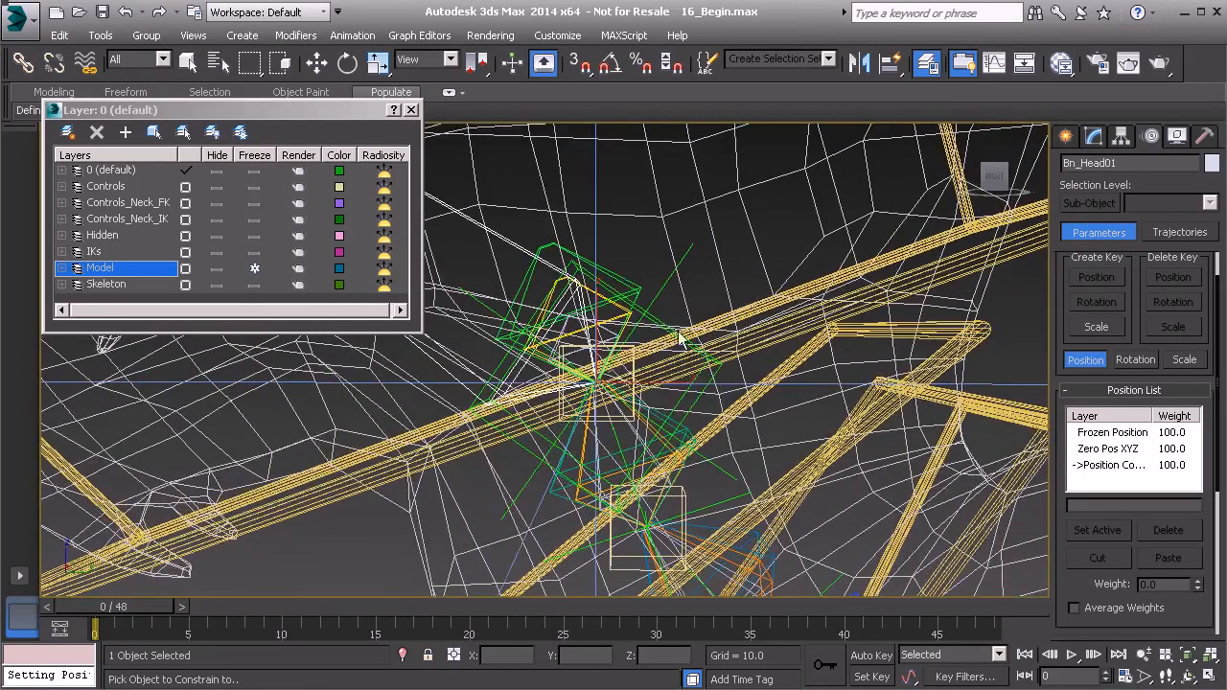
left_click(654, 316)
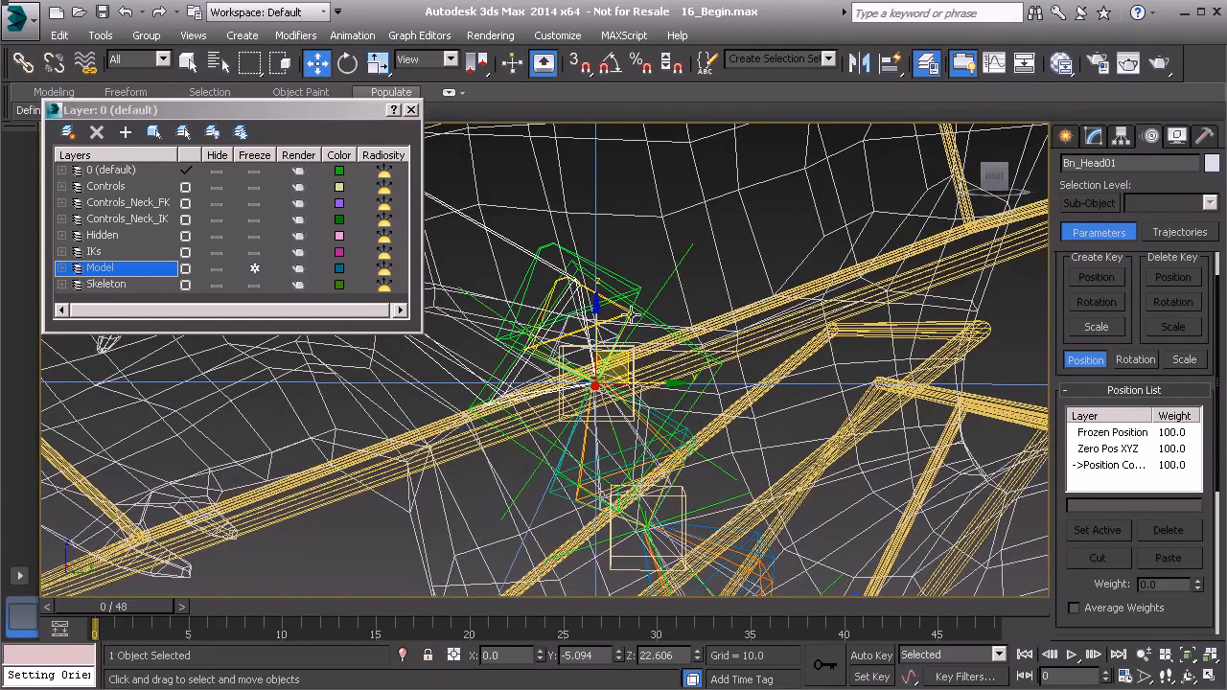
Select the arrow-shaped head IK control above the head and test moving it to check how the head and neck follow
scroll(633, 316, "down", 6)
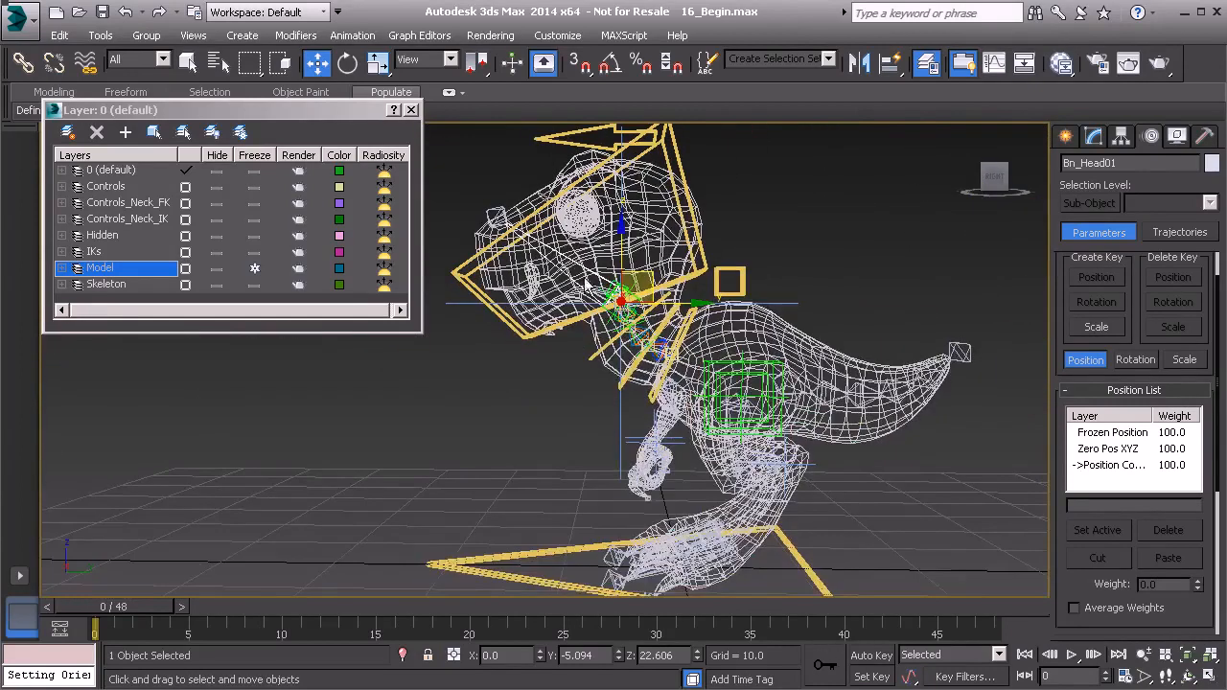
middle_click_drag(625, 302, 639, 342, "alt")
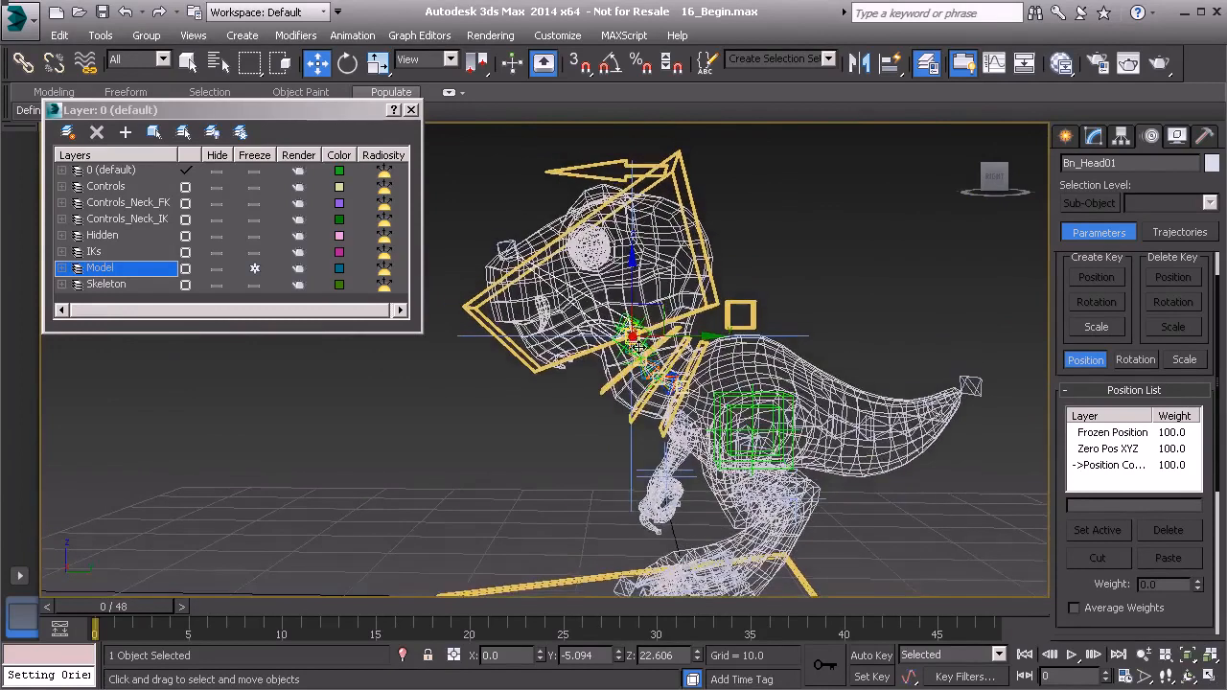
scroll(637, 347, "up", 8)
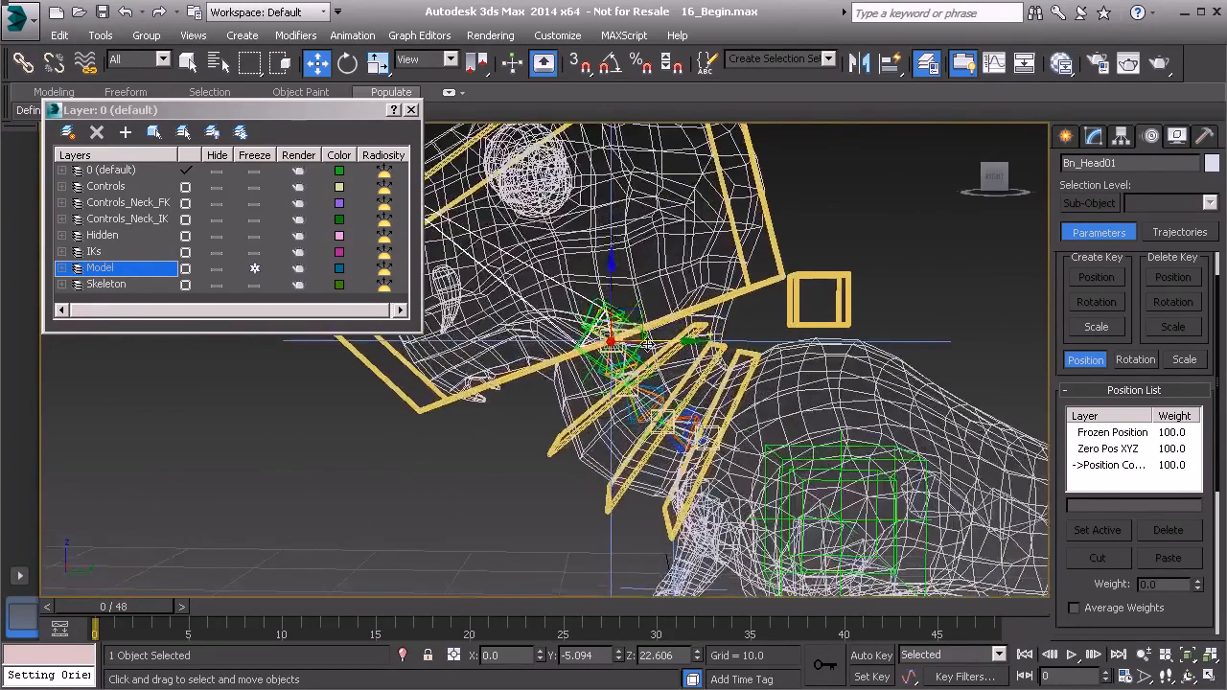
left_click(569, 137)
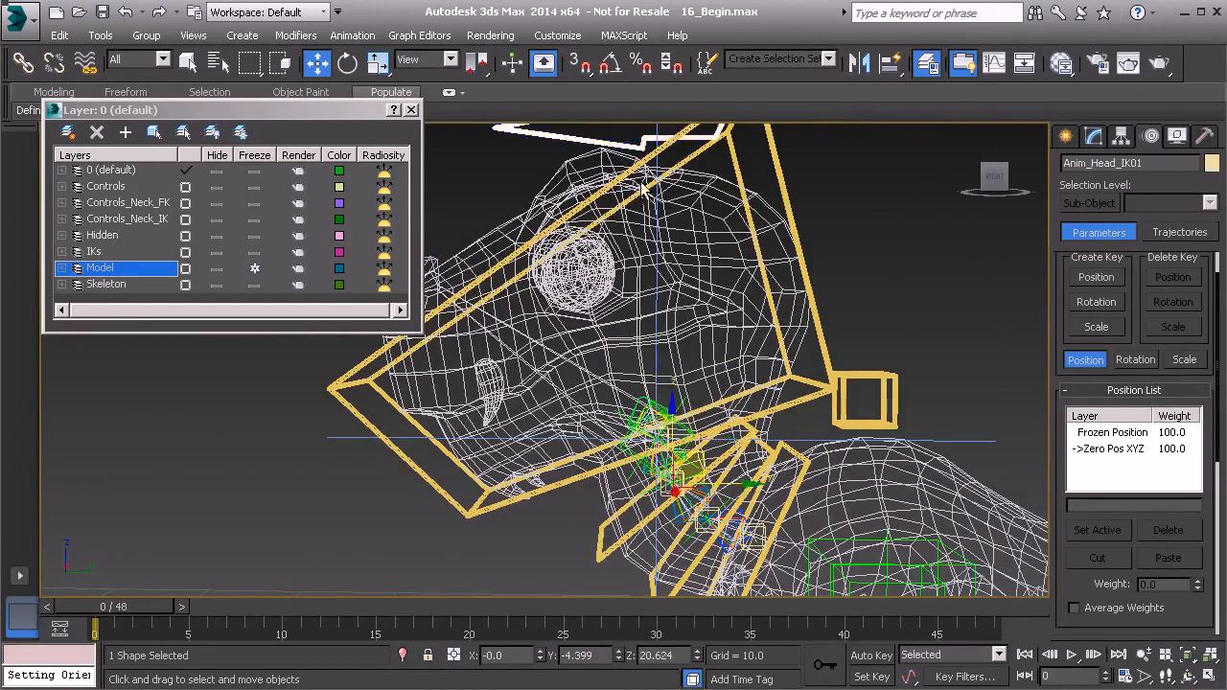
scroll(644, 240, "down", 5)
left_click_drag(655, 303, 686, 318)
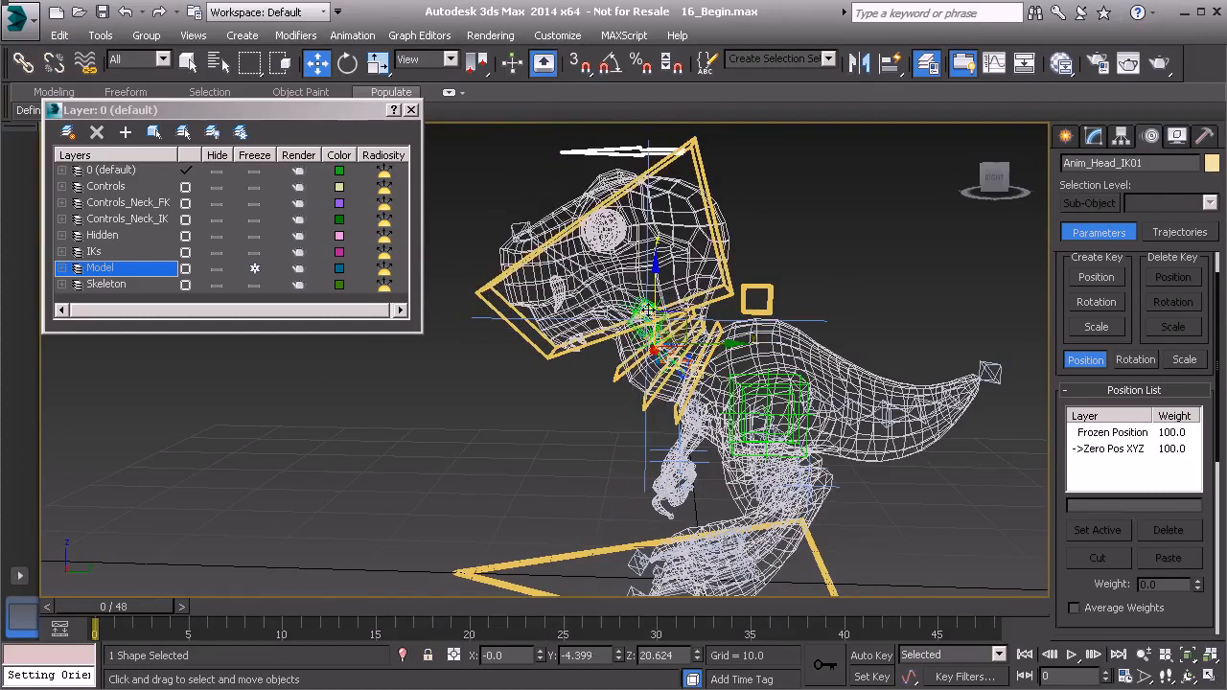
middle_click_drag(683, 331, 641, 363)
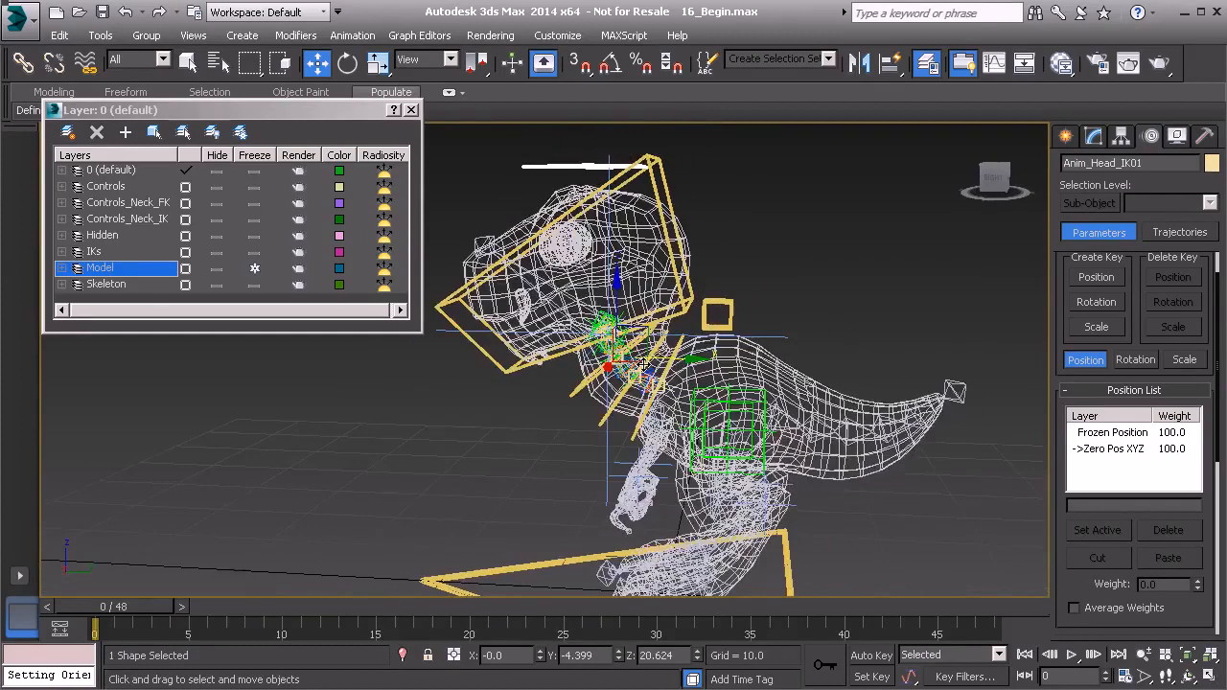
Link the PtDrv_Neck_A_IK01 helper at the base of the neck to the square neck IK control
left_click(771, 265)
middle_click_drag(772, 264, 669, 396, "alt")
scroll(669, 396, "up", 10)
middle_click_drag(649, 354, 679, 451)
left_click(634, 397)
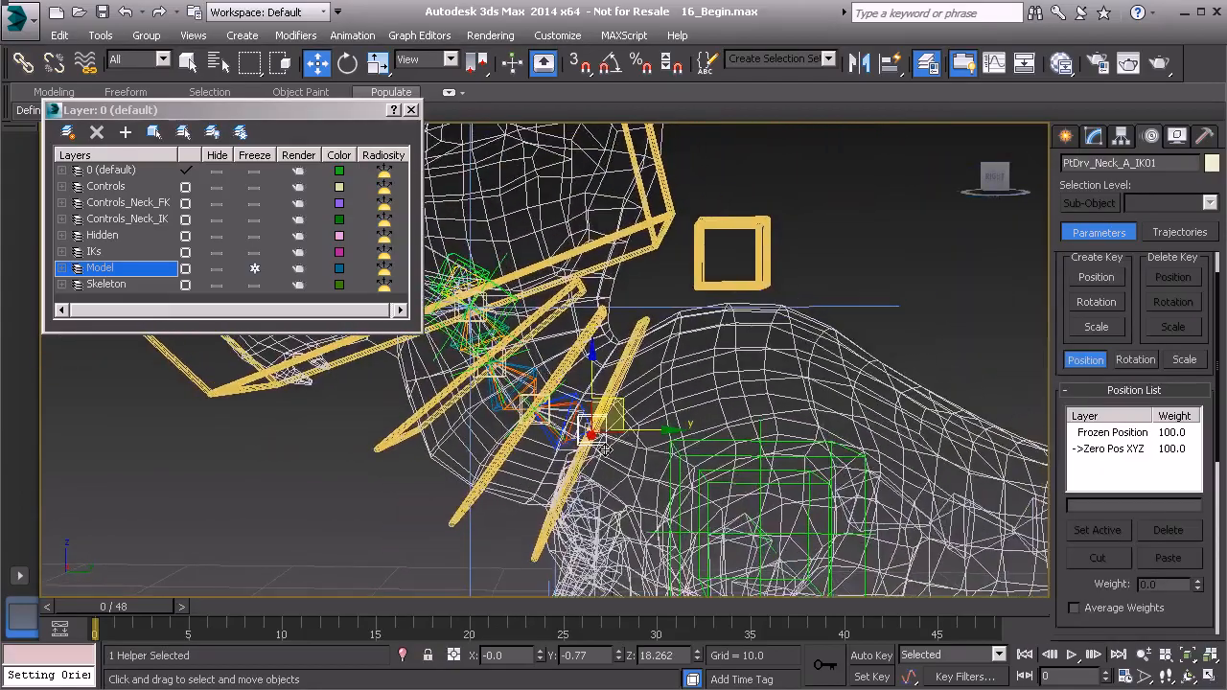
middle_click_drag(604, 448, 623, 444, "alt")
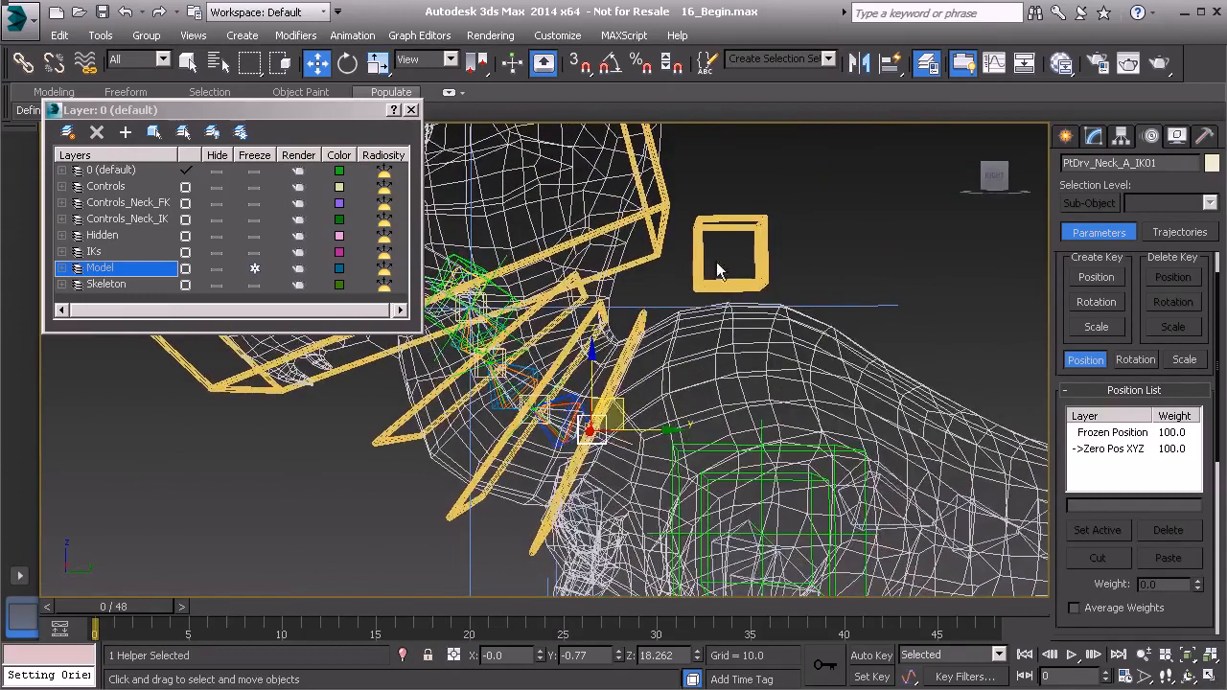
left_click(22, 63)
left_click_drag(604, 444, 703, 254)
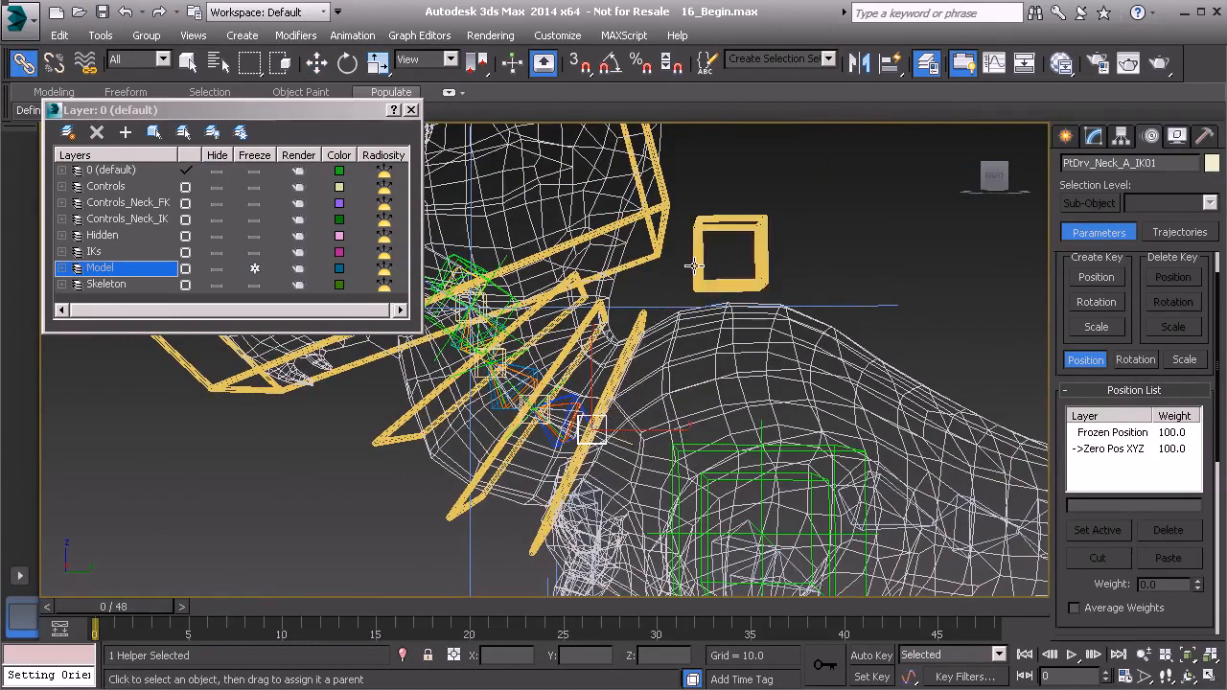
middle_click_drag(677, 305, 678, 291, "alt")
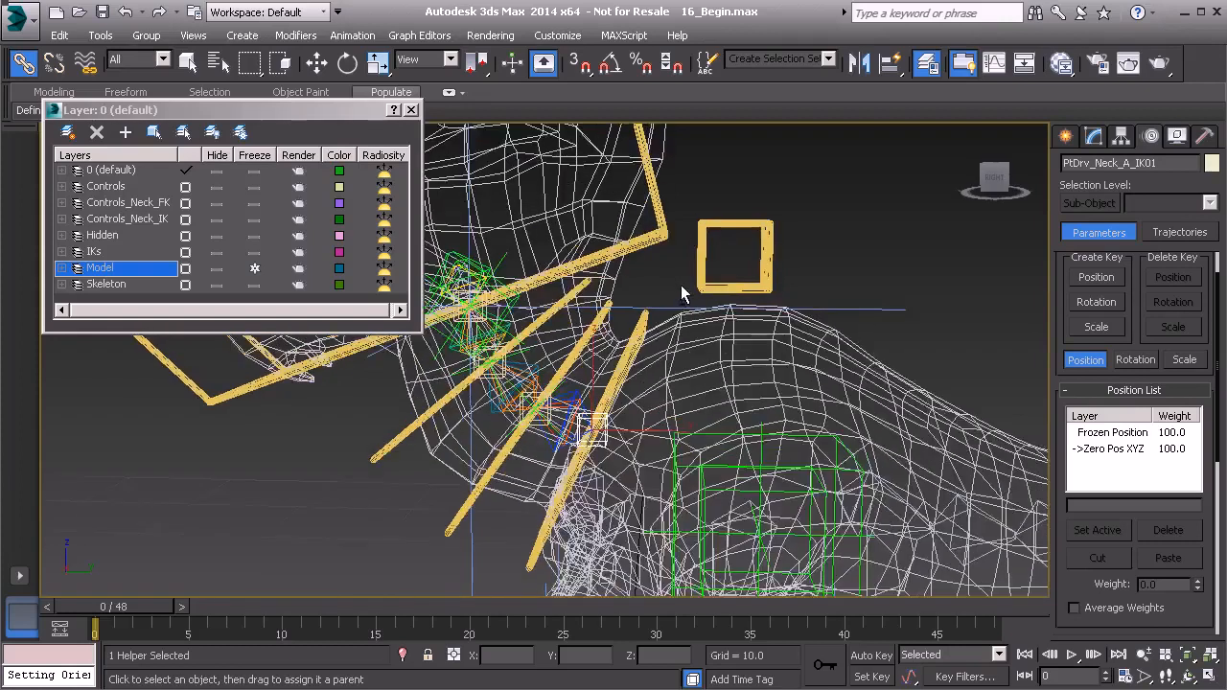
Select the square neck IK control, test rotating it in different directions and undo each rotation
scroll(677, 280, "down", 5)
left_click(712, 289)
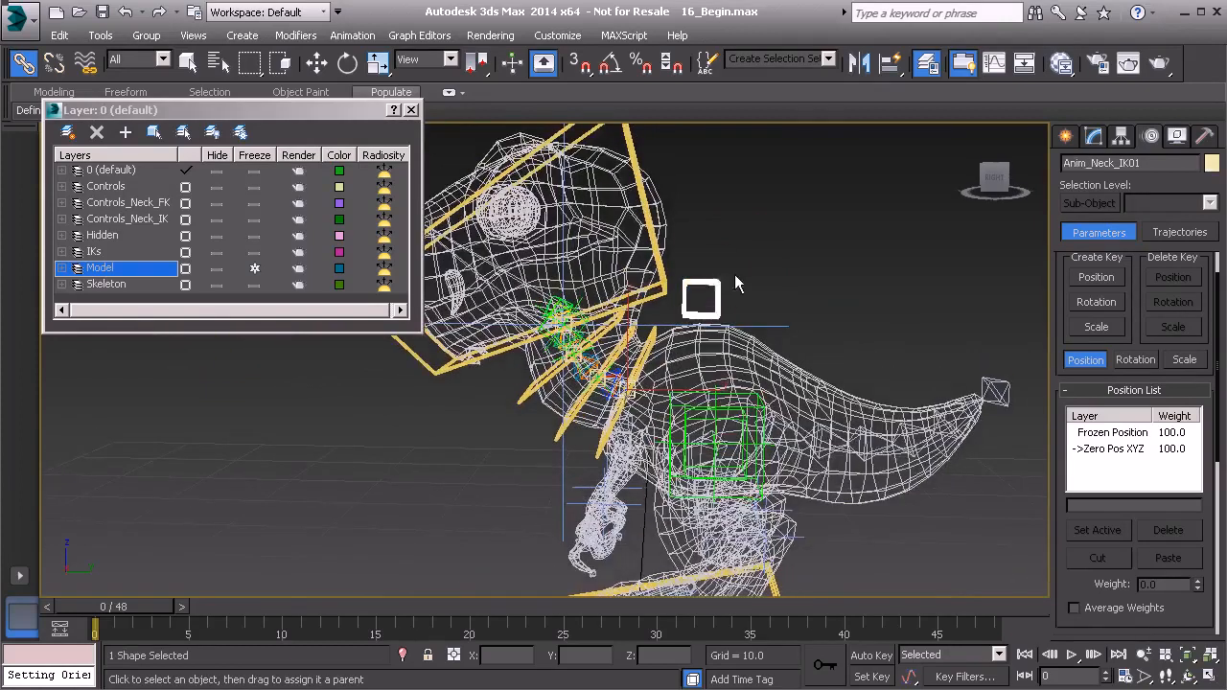
key("e")
left_click_drag(671, 301, 596, 278)
key("ctrl+z")
middle_click_drag(573, 343, 669, 357, "alt")
left_click_drag(668, 356, 719, 358)
key("ctrl+z")
middle_click_drag(718, 340, 662, 317, "alt")
Select the SplineIK_Neck01 helper, test changing its Twist End Angle and cancel the change
left_click(433, 370)
middle_click_drag(624, 420, 640, 354, "alt")
scroll(626, 391, "up", 5)
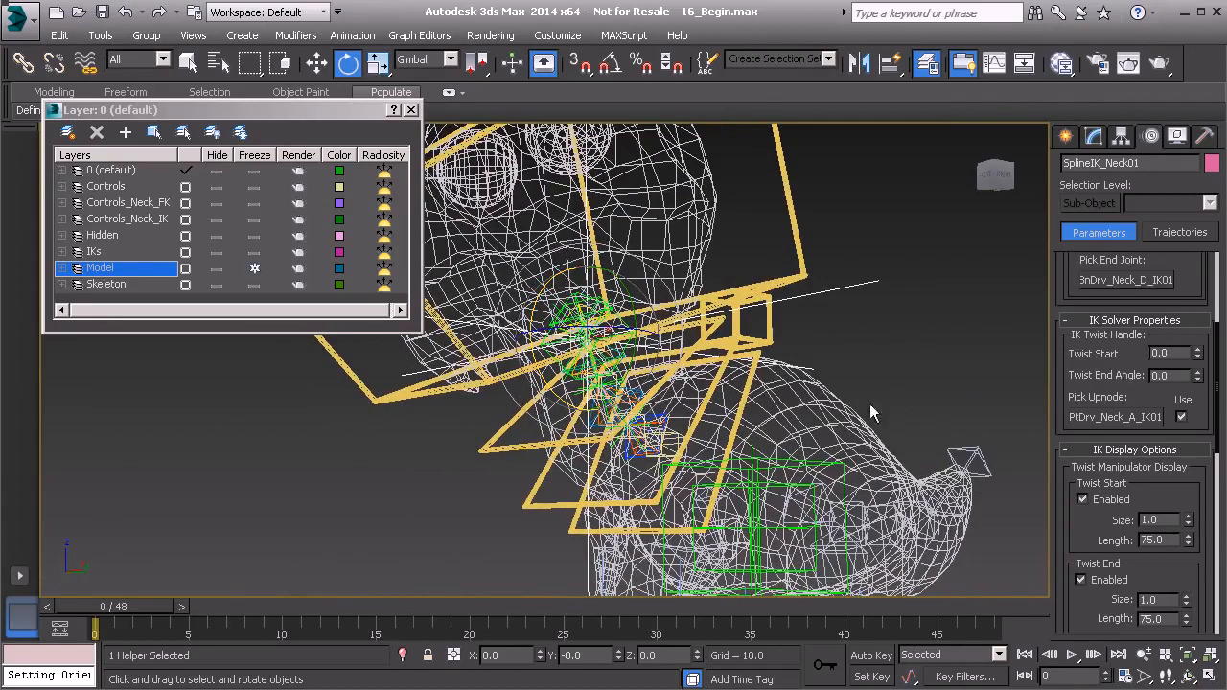
middle_click_drag(772, 384, 810, 385)
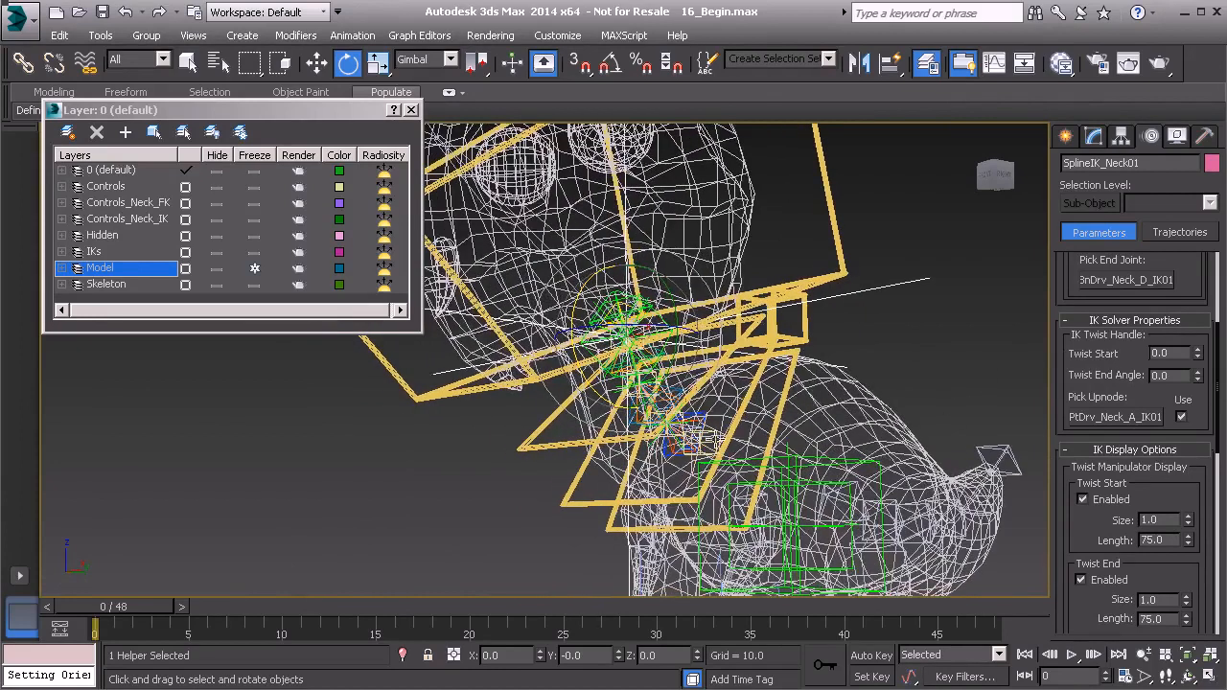
middle_click_drag(686, 436, 683, 405, "alt")
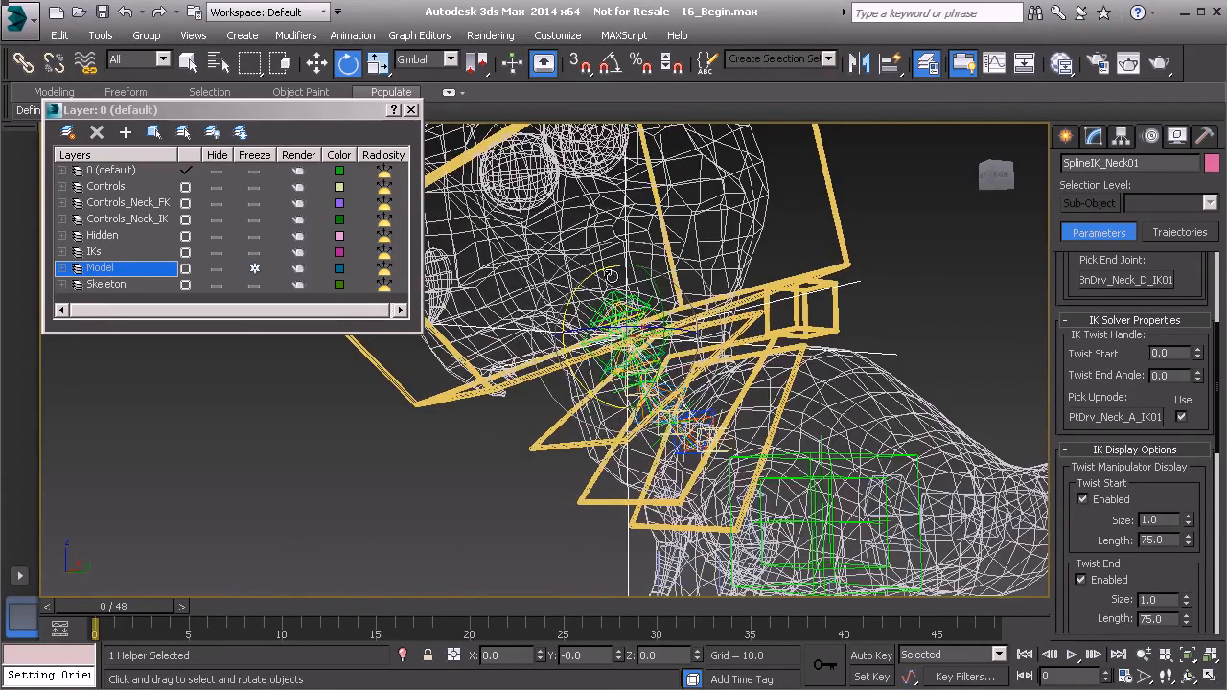
middle_click_drag(727, 446, 730, 337, "alt")
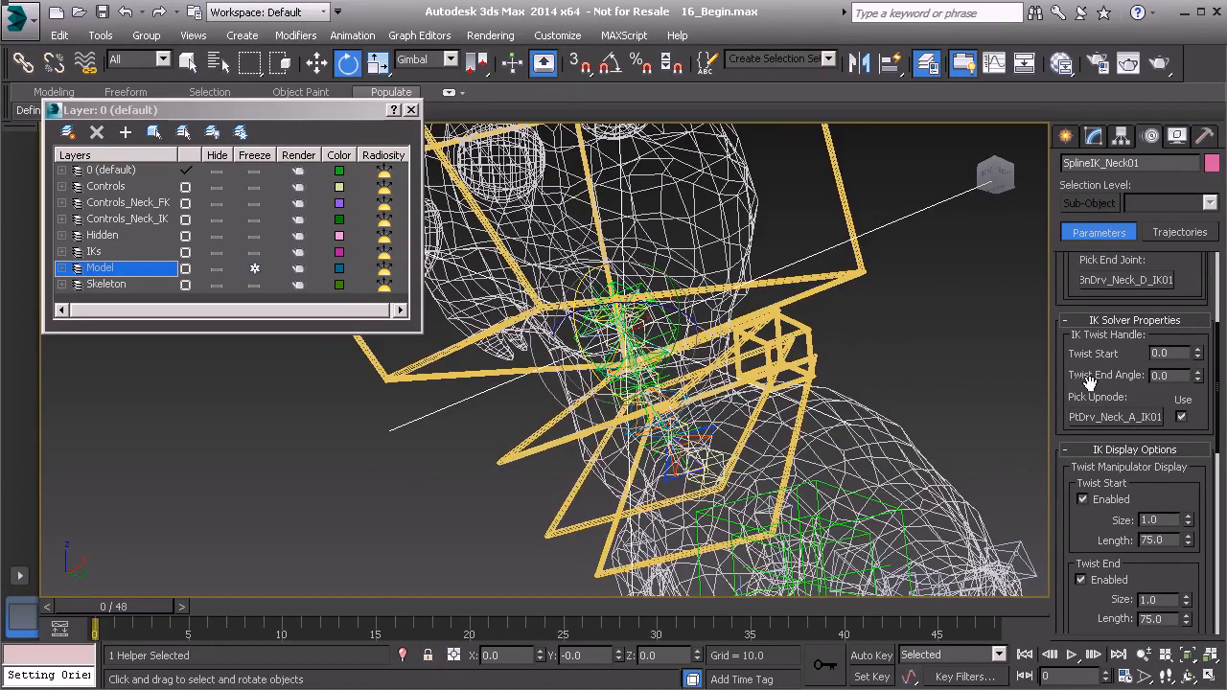
left_click_drag(1202, 381, 1145, 279)
right_click(1145, 279)
Select the arrow-shaped head IK control and test rotating it to check the twist of the head and neck
middle_click_drag(719, 312, 817, 433, "alt")
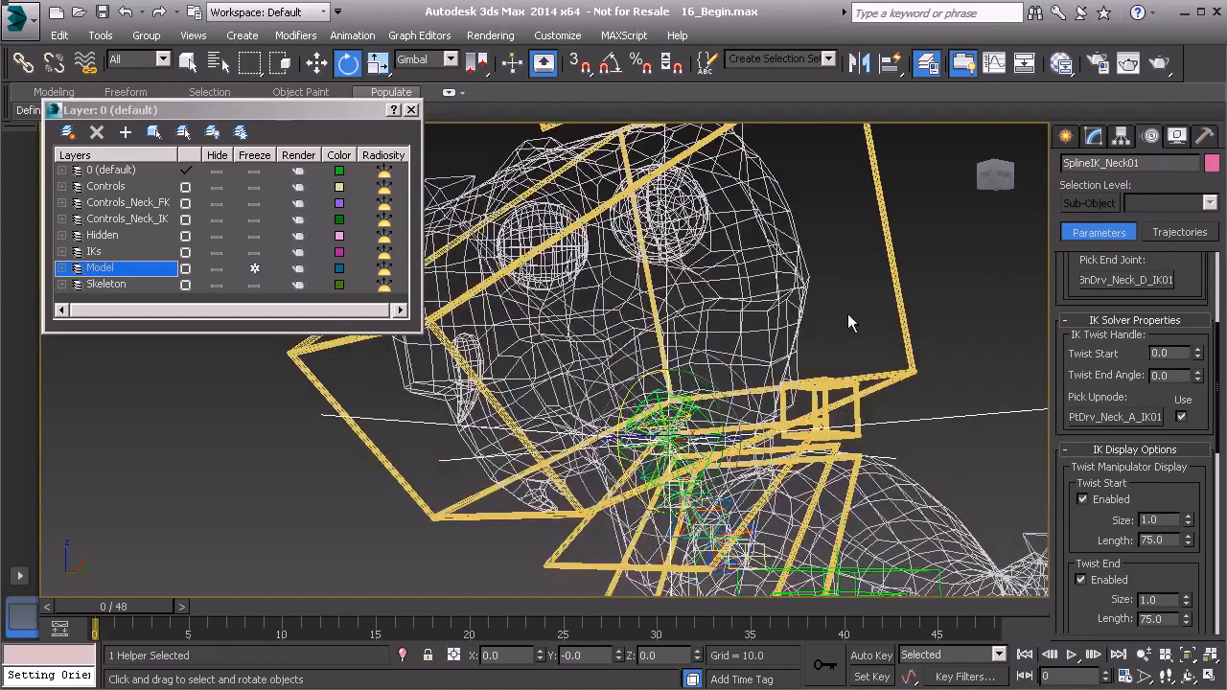
scroll(907, 385, "down", 6)
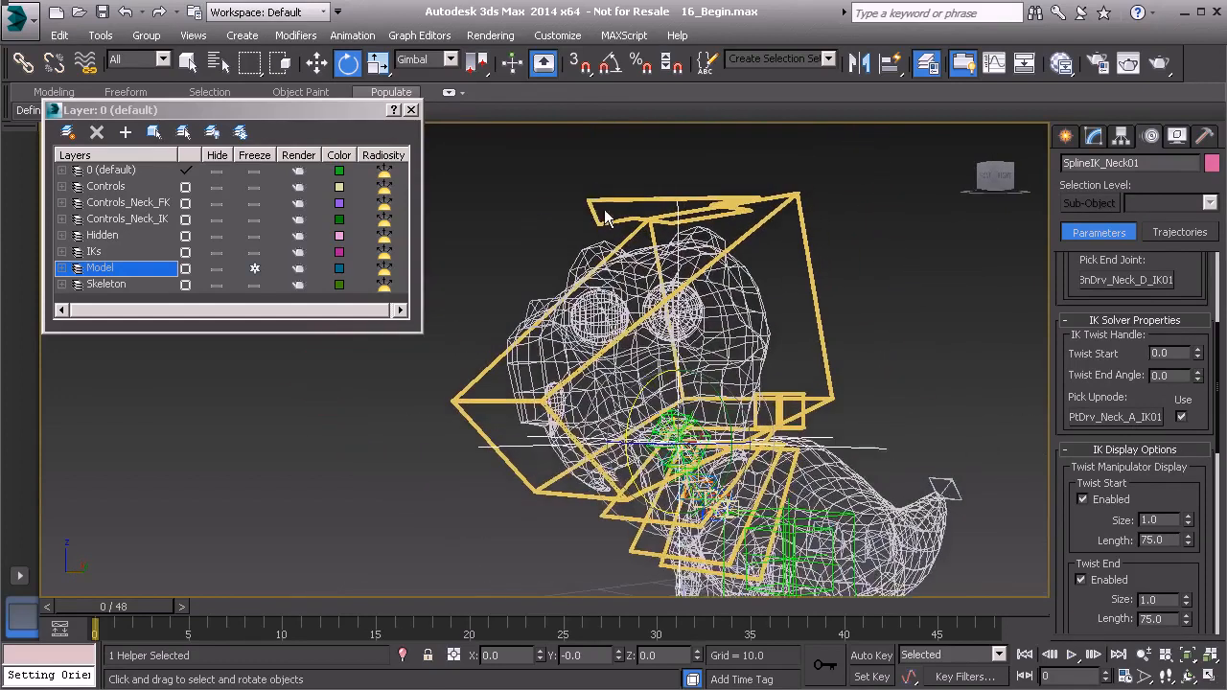
left_click(605, 215)
left_click_drag(612, 199, 653, 258)
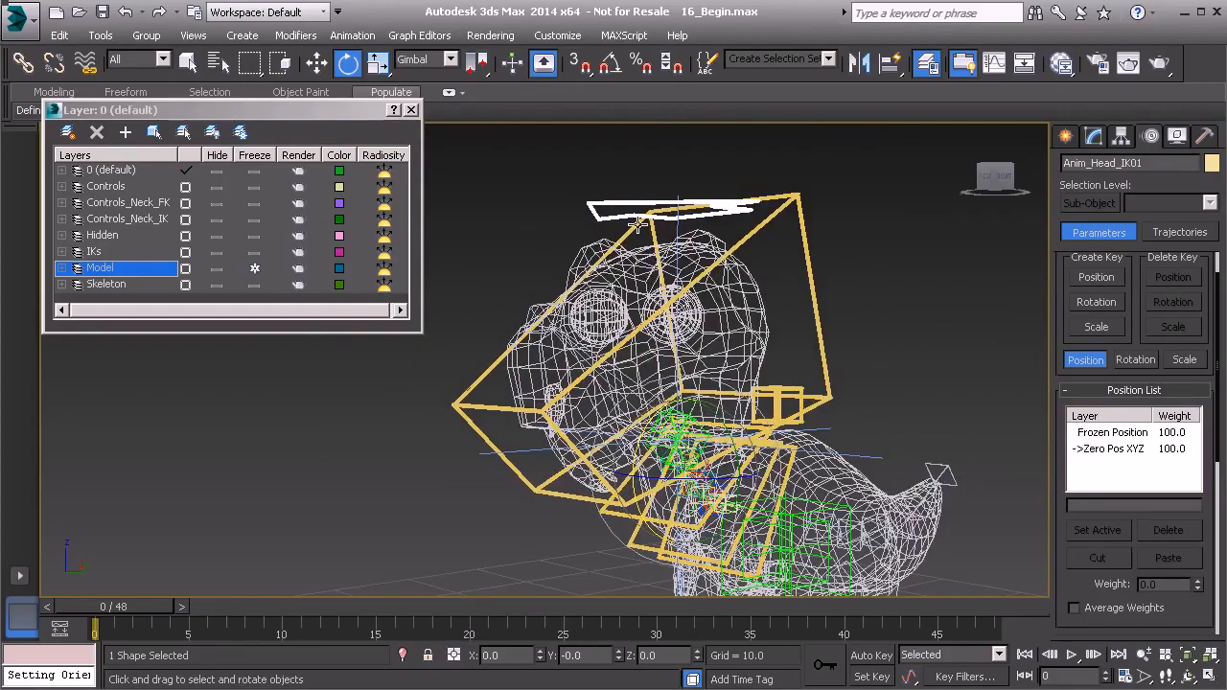
mouse_move(635, 229)
middle_mouse_down("alt")
mouse_move(582, 312)
mouse_move(645, 235)
middle_mouse_up("alt")
scroll(676, 374, "up", 4)
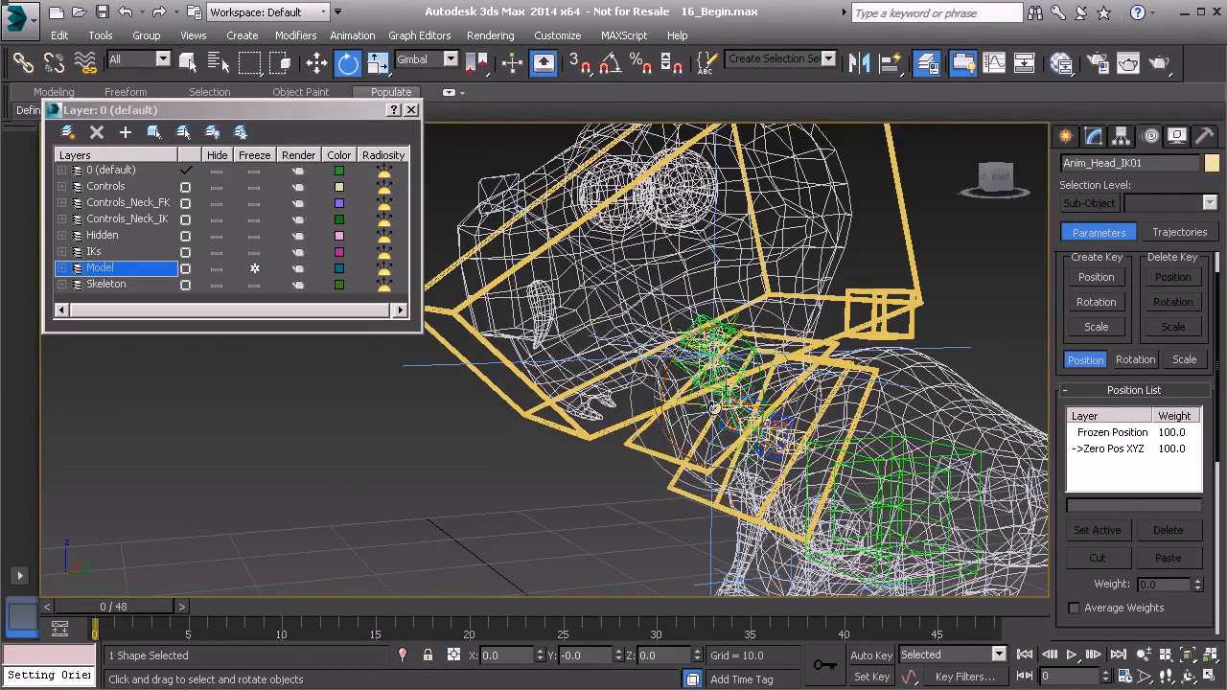
middle_click_drag(709, 394, 637, 401, "alt")
left_click_drag(637, 400, 634, 297)
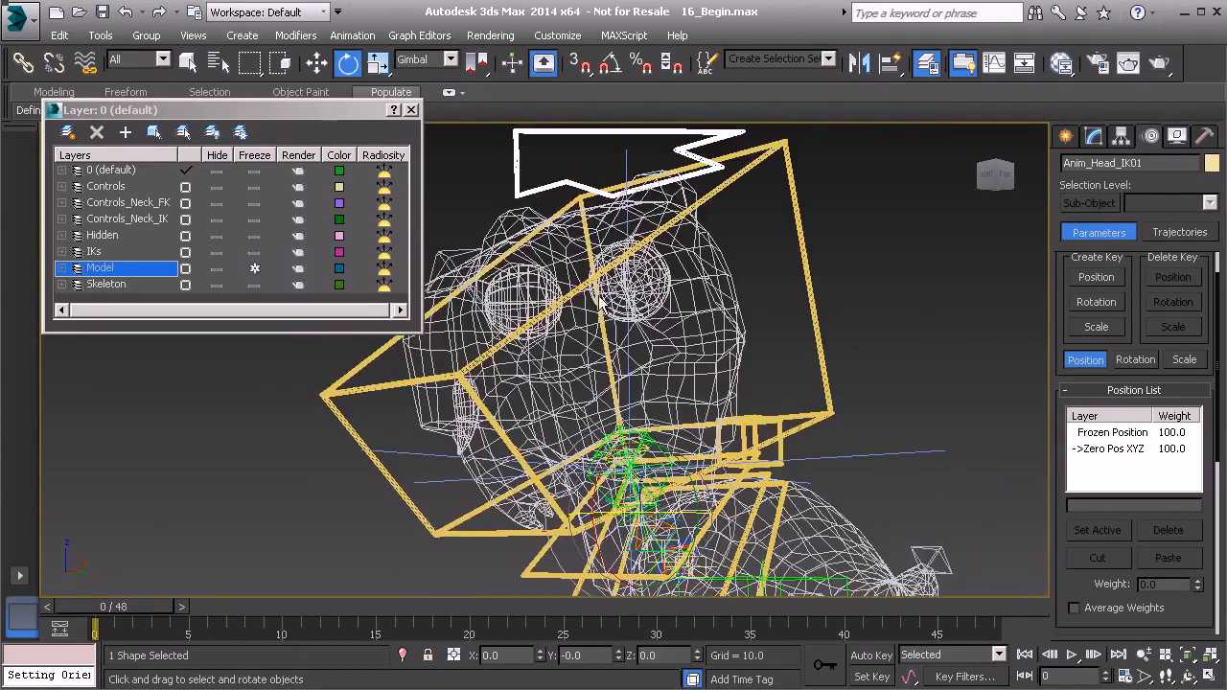
Wire the head IK control's Zero Euler XYZ Z Rotation one-way to the Twist End Angle of SplineIK_Neck01 and close the wiring dialog
middle_click_drag(668, 302, 669, 261, "alt")
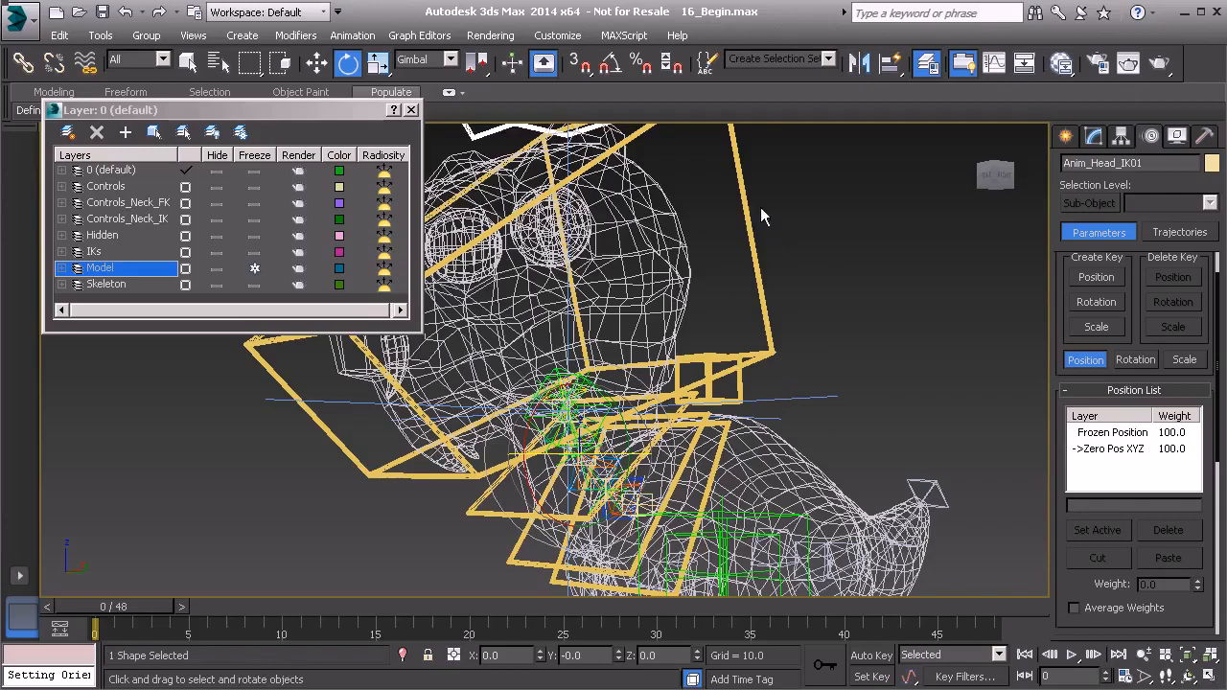
right_click(787, 243)
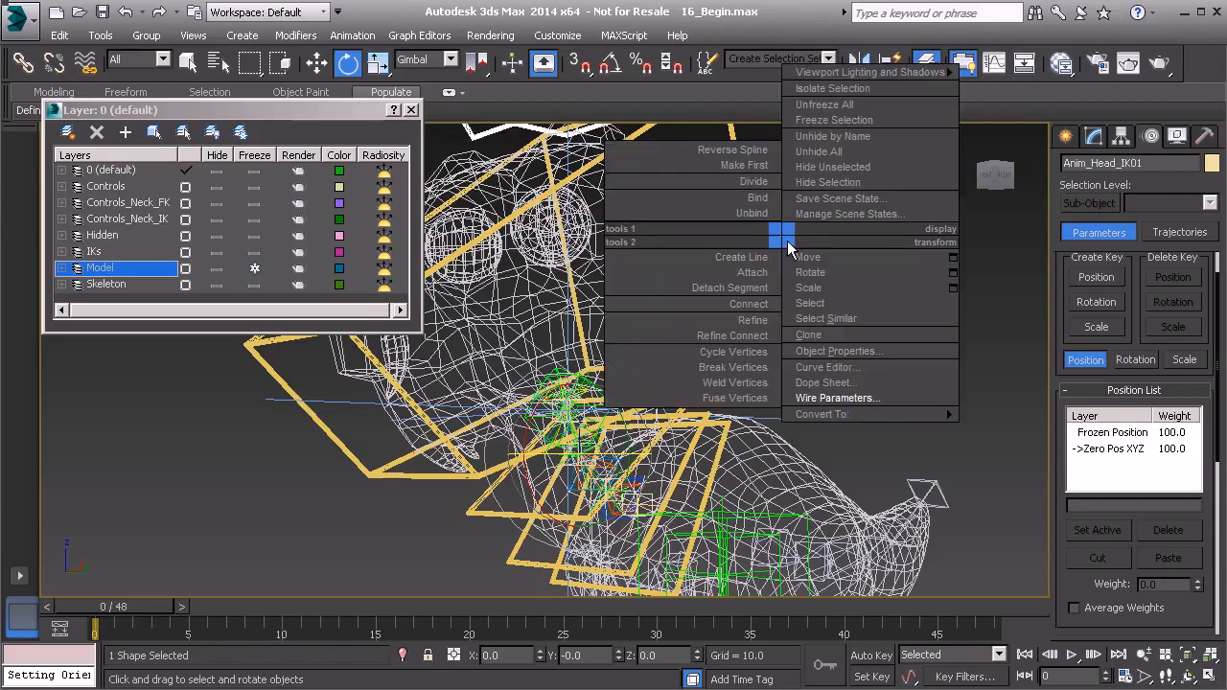
left_click(857, 397)
mouse_move(585, 464)
mouse_move(688, 479)
mouse_move(779, 501)
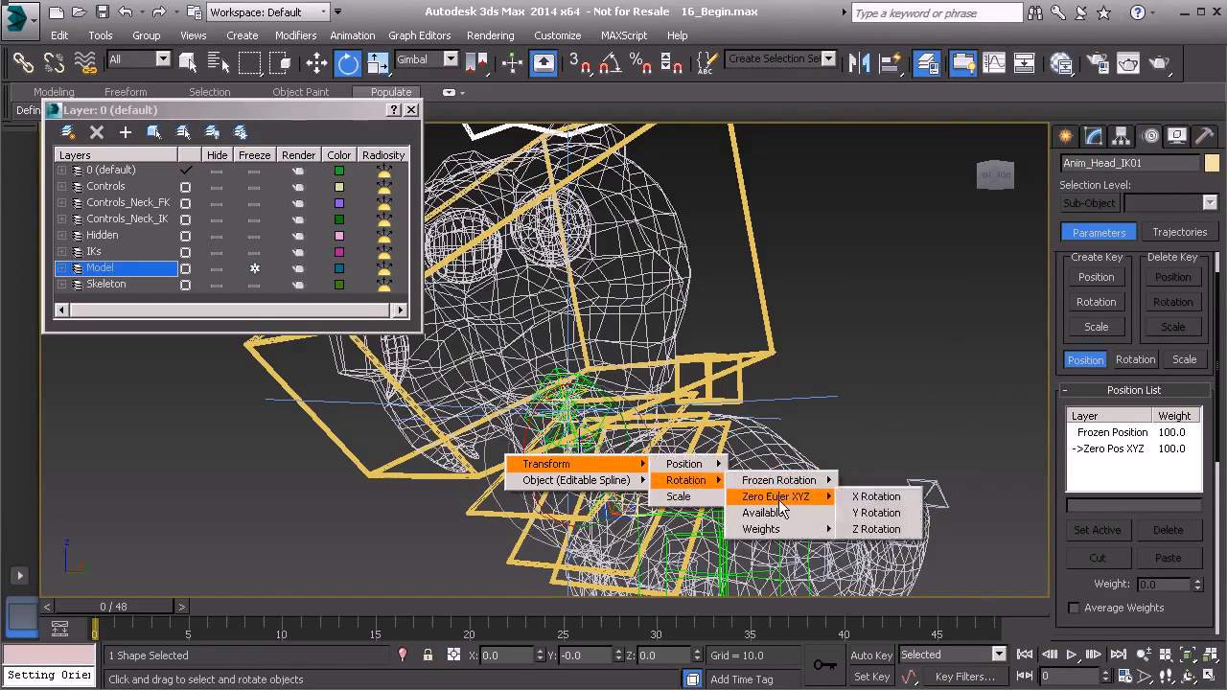
left_click(877, 528)
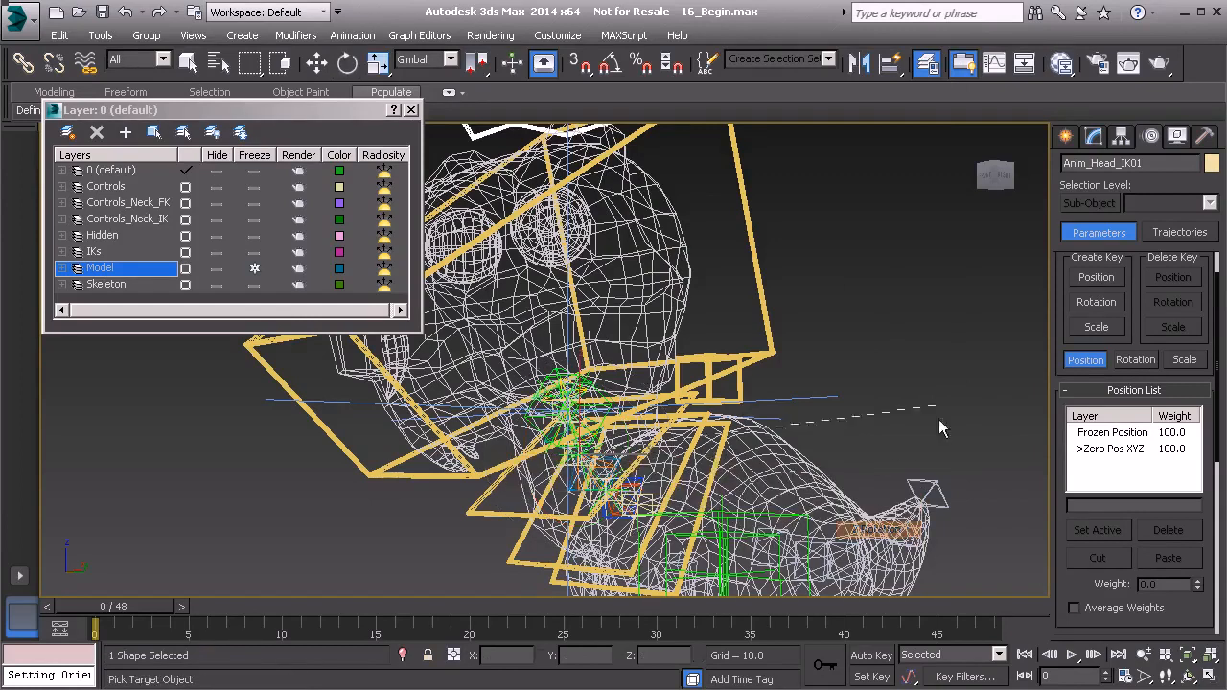
left_click(831, 396)
mouse_move(856, 406)
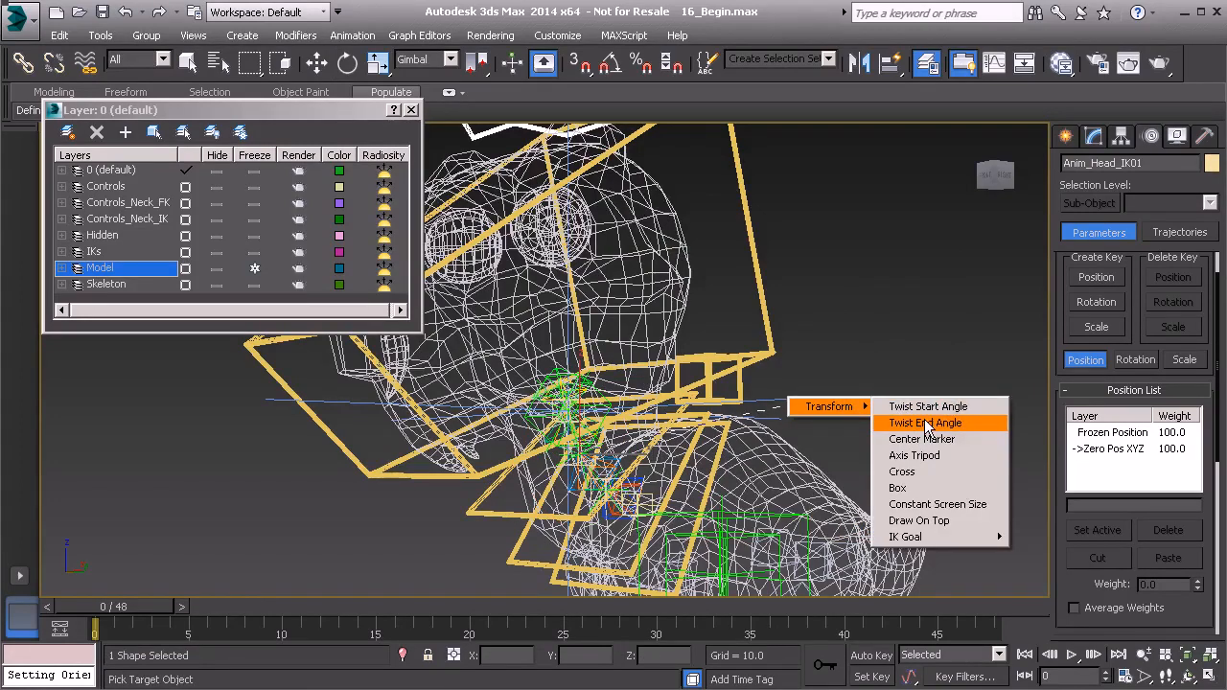
left_click(927, 423)
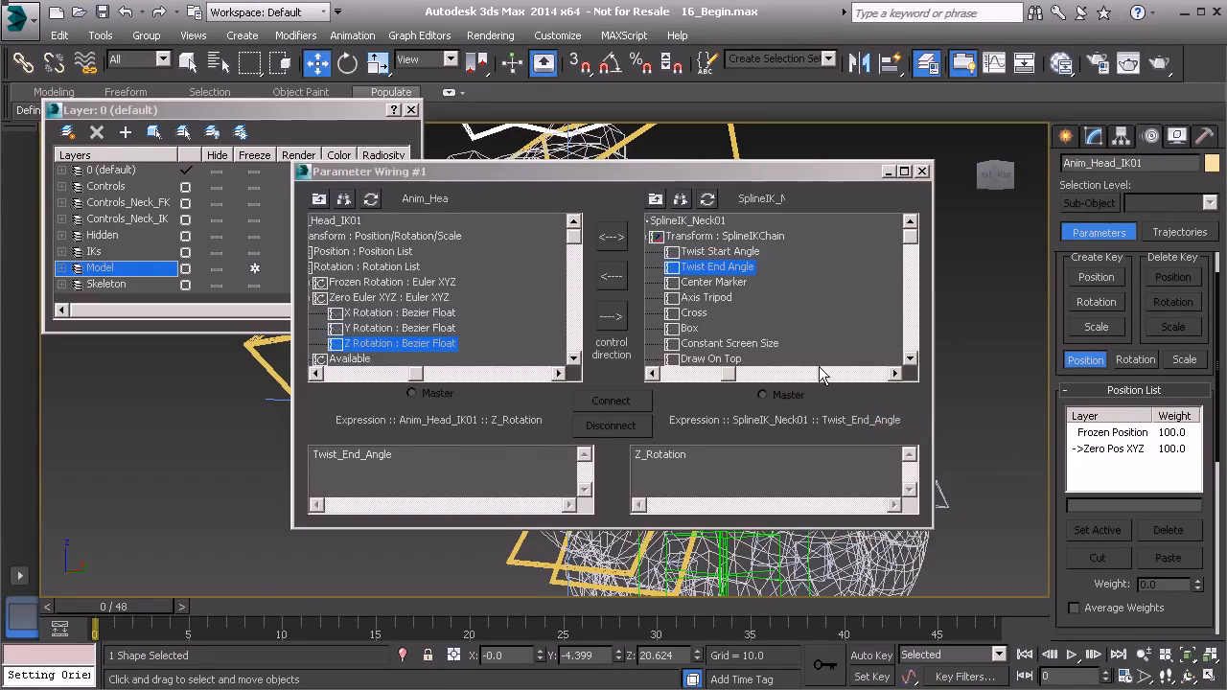
left_click(612, 316)
left_click(611, 401)
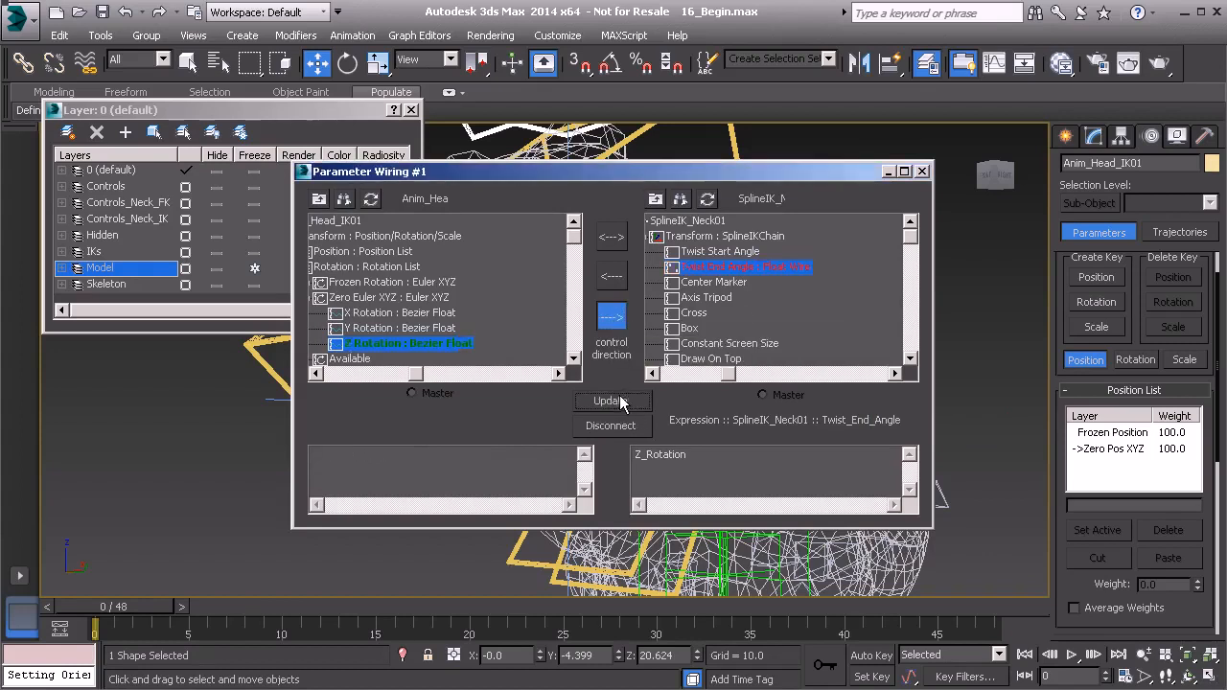
left_click(922, 170)
Show the model shaded and test rotating the arrow-shaped head IK control to check the neck twist, undoing each rotation
scroll(681, 345, "down", 6)
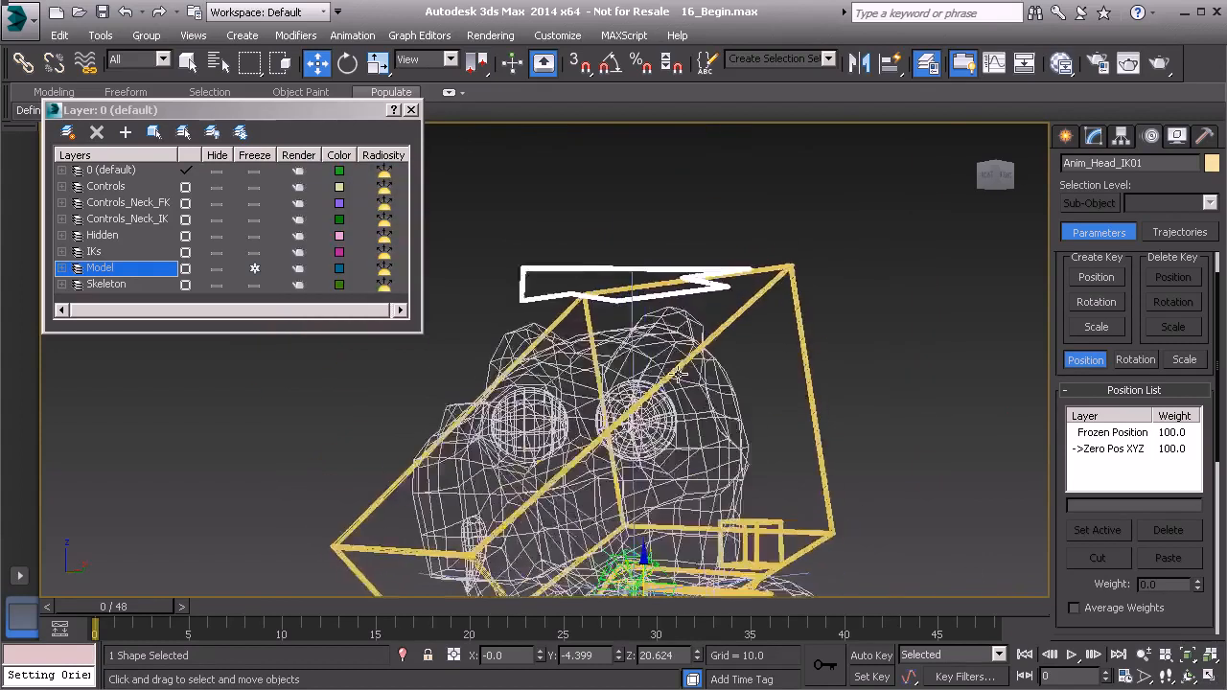
key("F3")
mouse_move(677, 355)
middle_mouse_down("alt")
mouse_move(668, 334)
mouse_move(678, 447)
middle_mouse_up("alt")
key("e")
left_click_drag(677, 454, 487, 493)
key("ctrl+z")
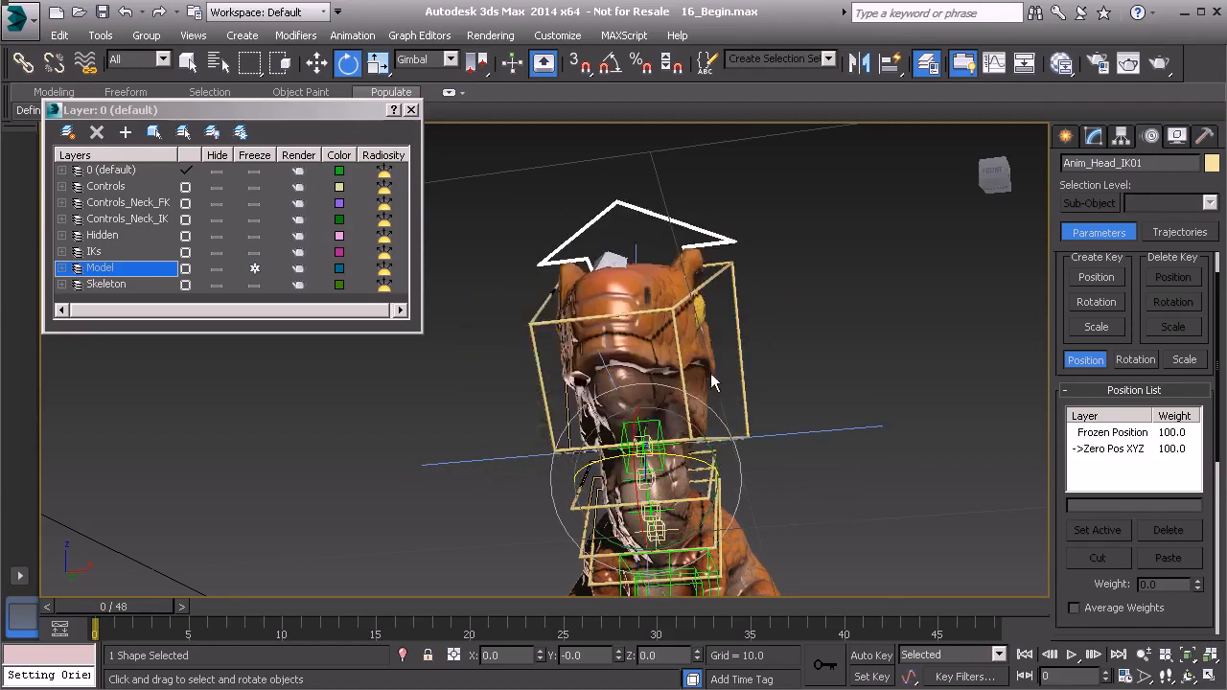
middle_click_drag(738, 385, 681, 375, "alt")
left_click_drag(676, 492, 709, 494)
key("ctrl+z")
Select the SplineIK_Neck01 helper and link it to the arrow-shaped global control on the ground
middle_click_drag(762, 441, 760, 397)
middle_click_drag(760, 397, 536, 378, "alt")
scroll(508, 430, "down", 2)
left_click(526, 361)
middle_click_drag(547, 450, 563, 406)
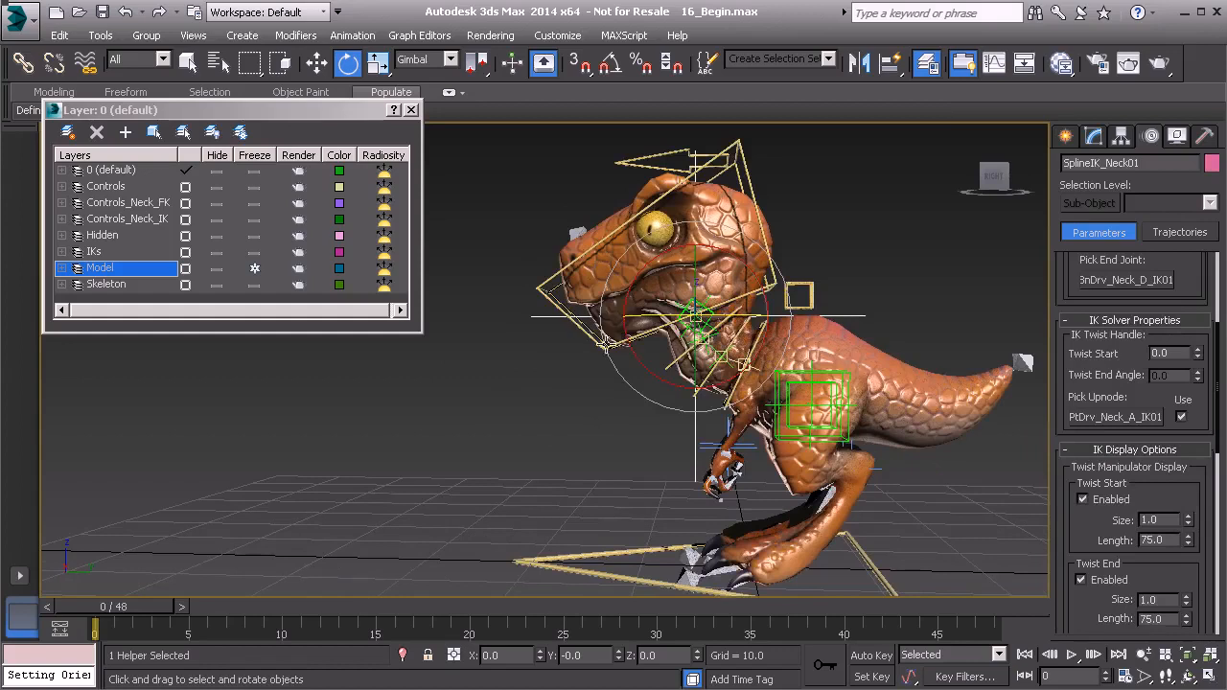
left_click(28, 66)
left_click_drag(568, 305, 493, 425)
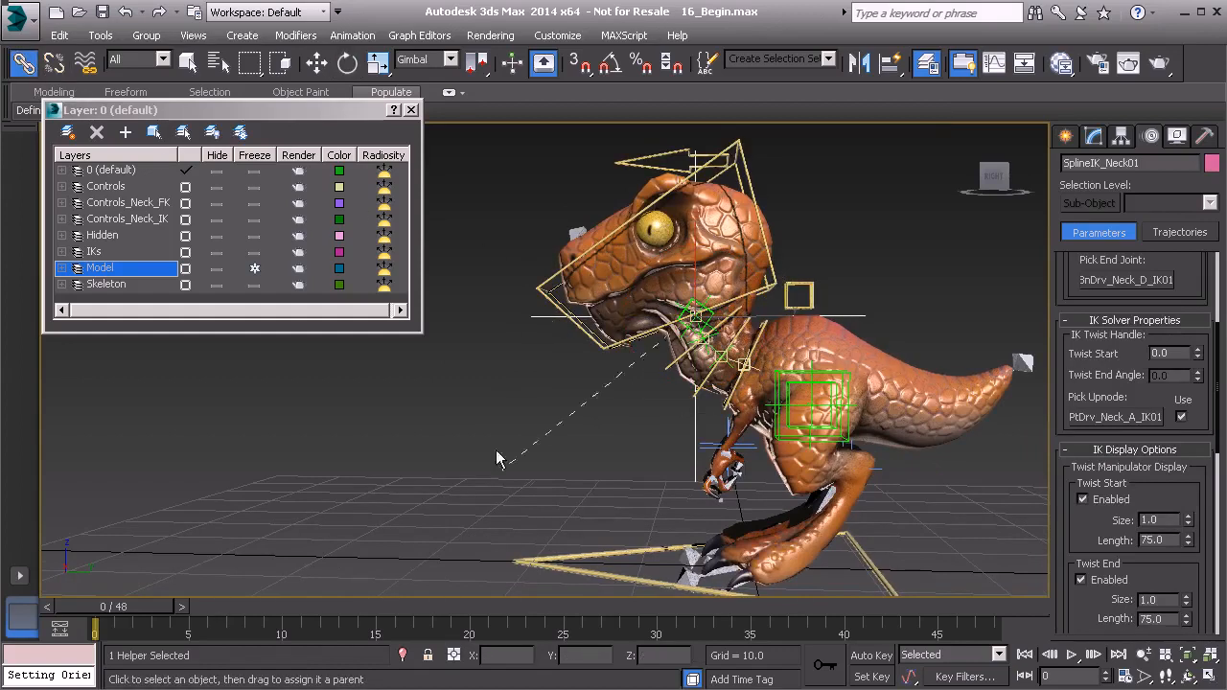
left_click_drag(537, 560, 566, 562)
Select the global control on the ground and test scaling the whole dinosaur rig uniformly
scroll(647, 446, "down", 3)
key("r")
left_click_drag(693, 490, 663, 600)
left_click_drag(674, 583, 701, 555)
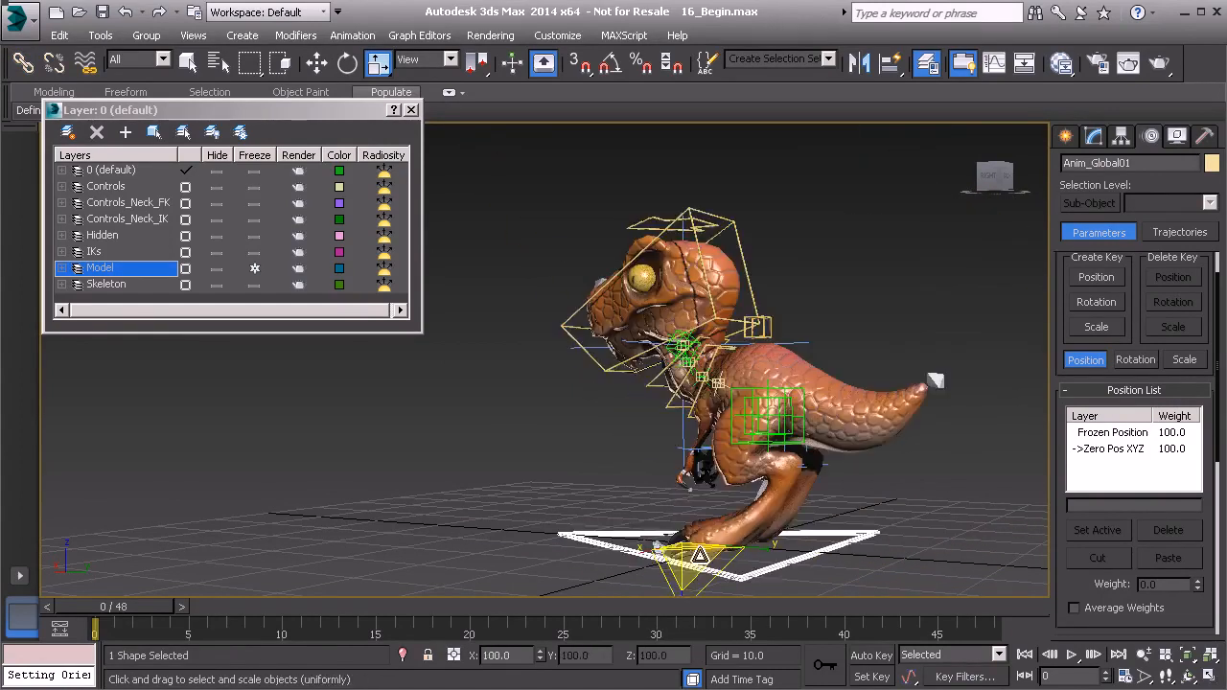
Test rotating the global control and undo the rotations, and try moving it and cancel the move
middle_click_drag(669, 495, 683, 500, "alt")
key("e")
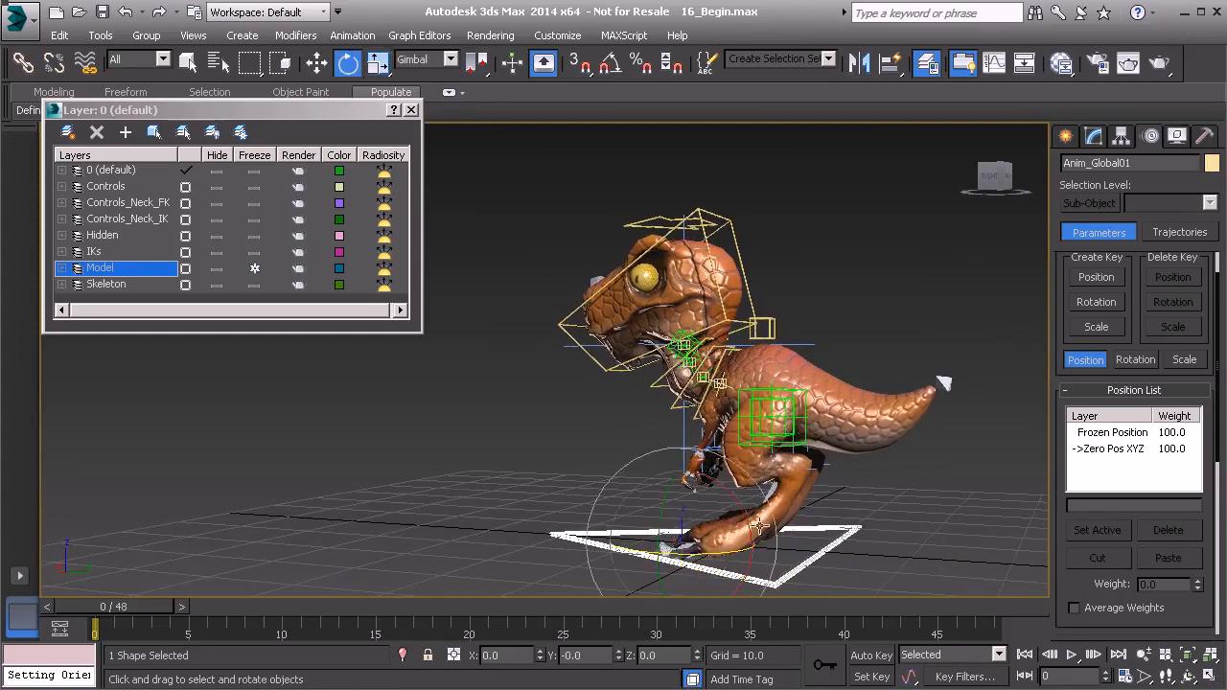
left_click_drag(699, 509, 734, 451)
middle_click_drag(733, 451, 723, 479, "alt")
key("ctrl+z")
key("ctrl+z")
key("ctrl+z")
key("ctrl+z")
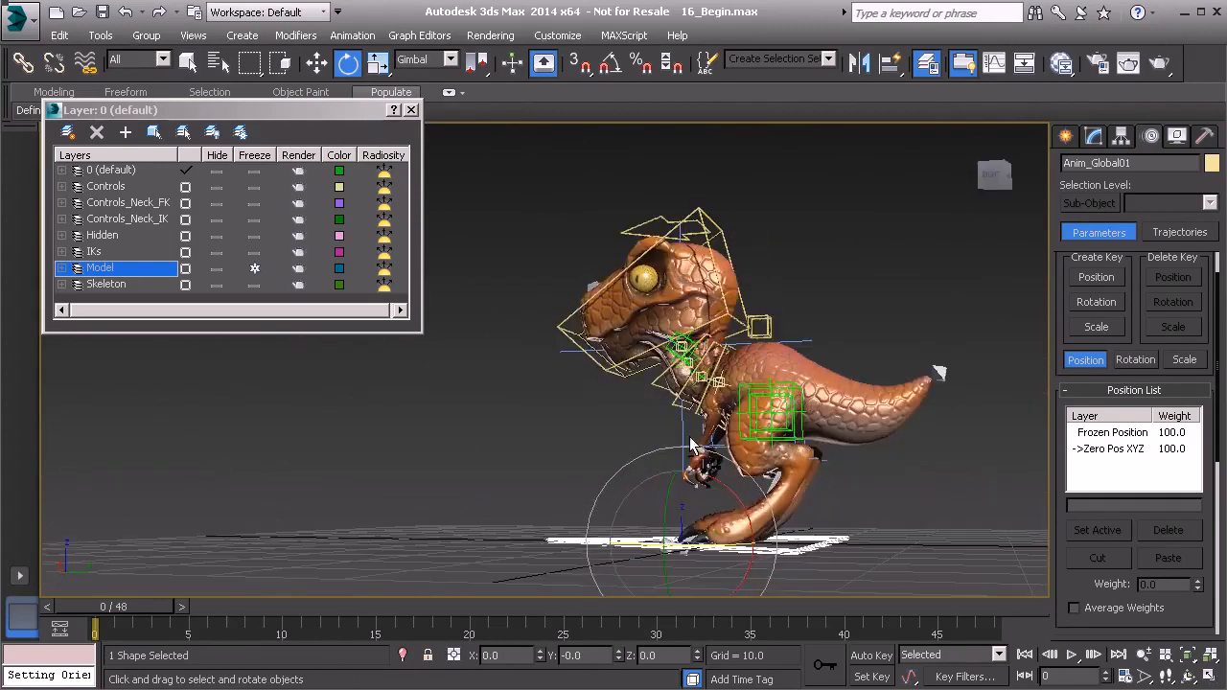
key("w")
left_click_drag(686, 540, 670, 517)
right_click(670, 518)
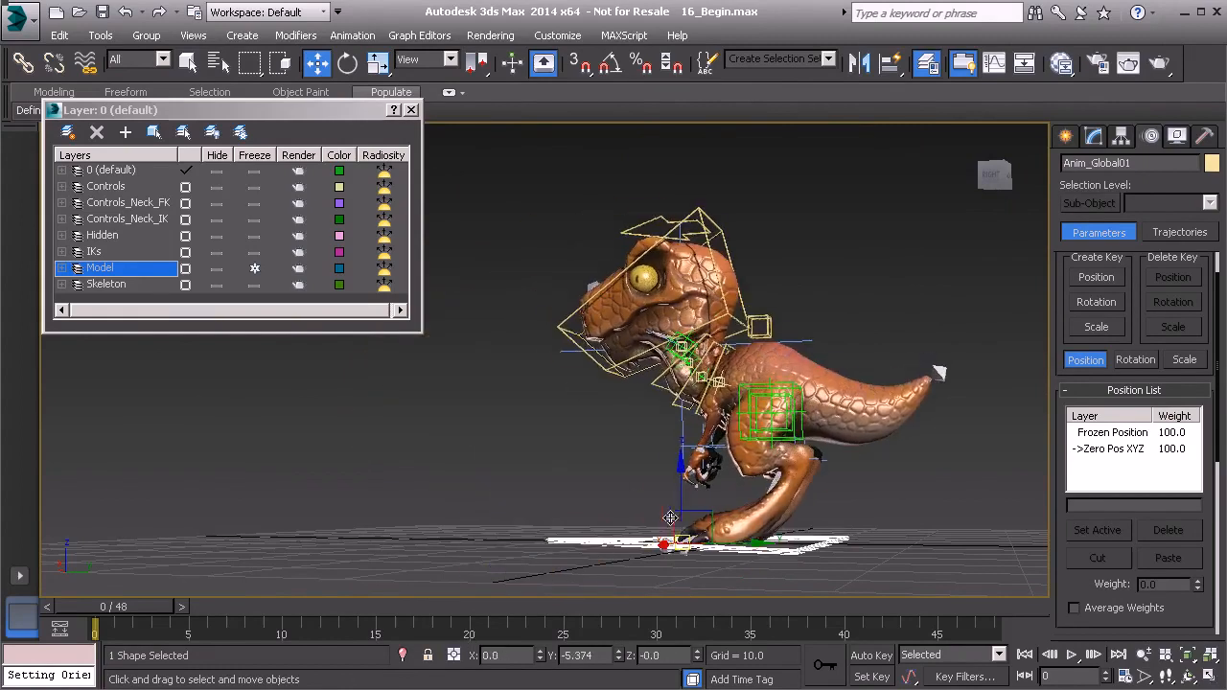
Select the arrow-shaped head IK control, test moving it forward and up to stretch the neck, and undo the move
middle_click_drag(709, 347, 687, 440)
scroll(687, 440, "up", 2)
scroll(687, 439, "up", 2)
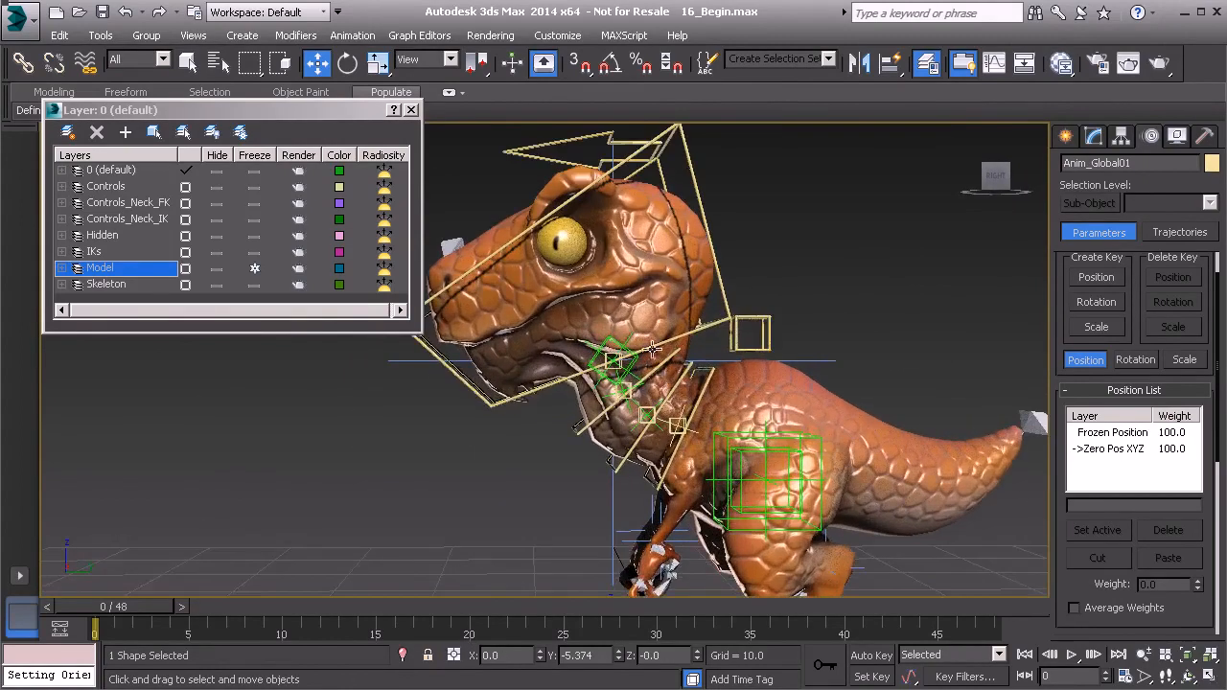
middle_click_drag(628, 382, 590, 389, "alt")
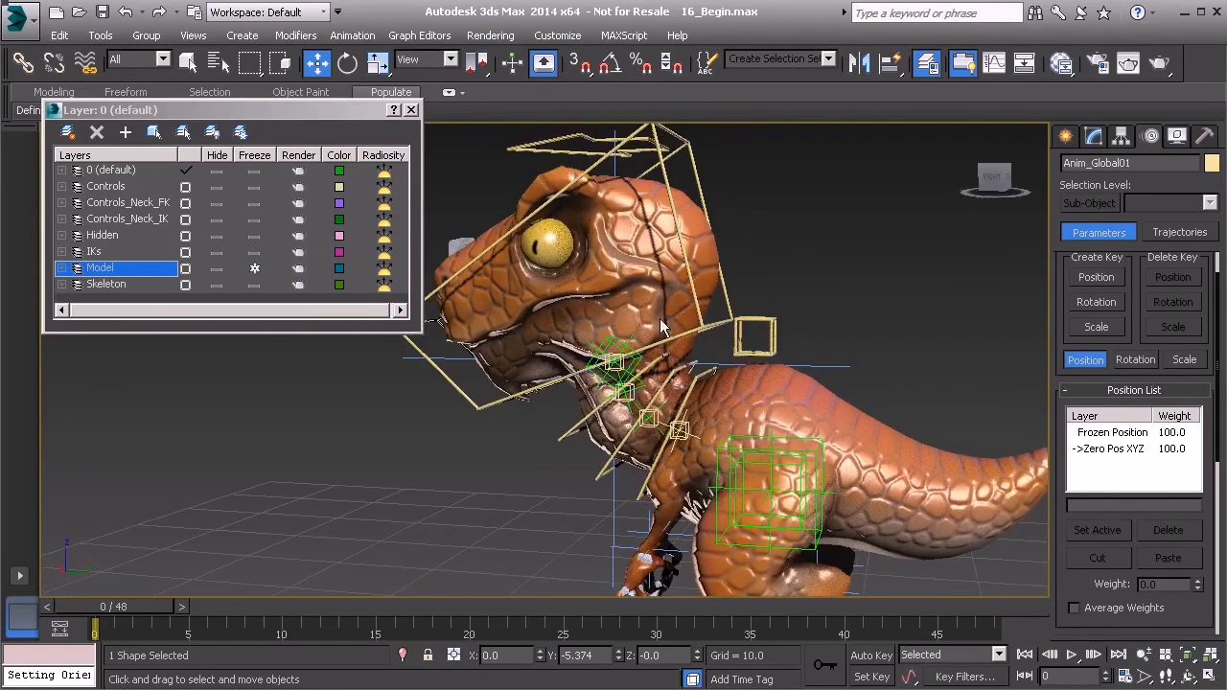
scroll(632, 418, "up", 5)
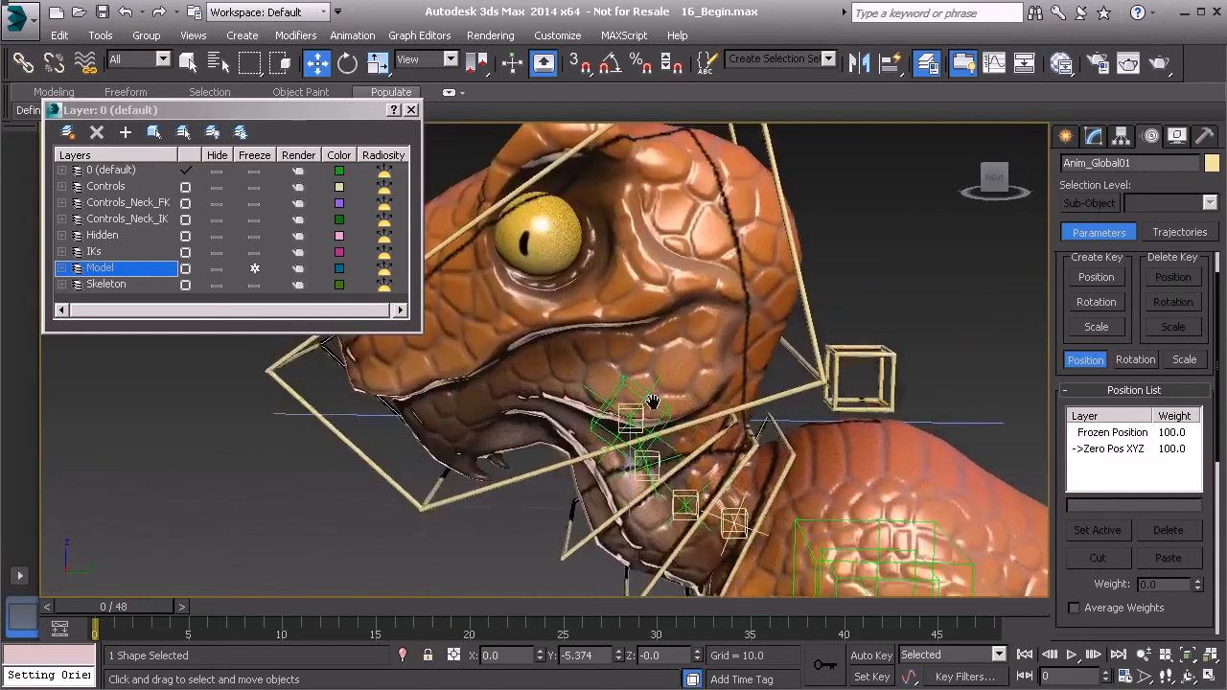
scroll(664, 425, "down", 6)
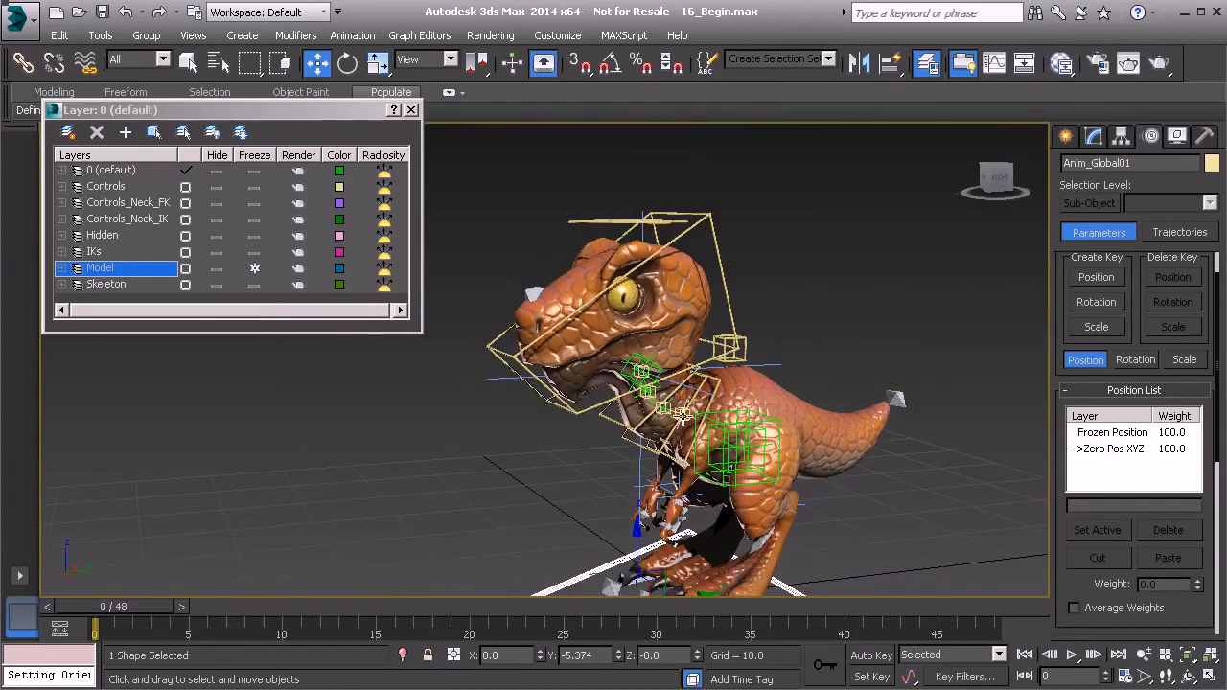
middle_click_drag(683, 414, 570, 359)
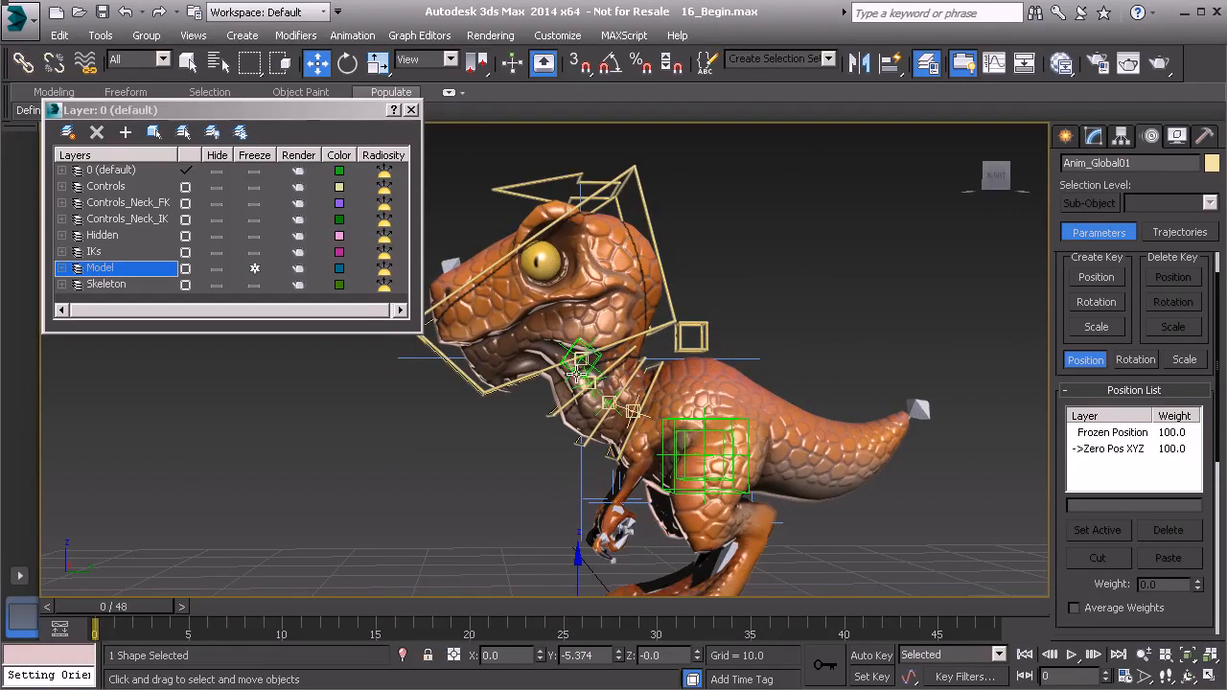
left_click(555, 174)
left_click(556, 179)
middle_click_drag(557, 184, 549, 214, "alt")
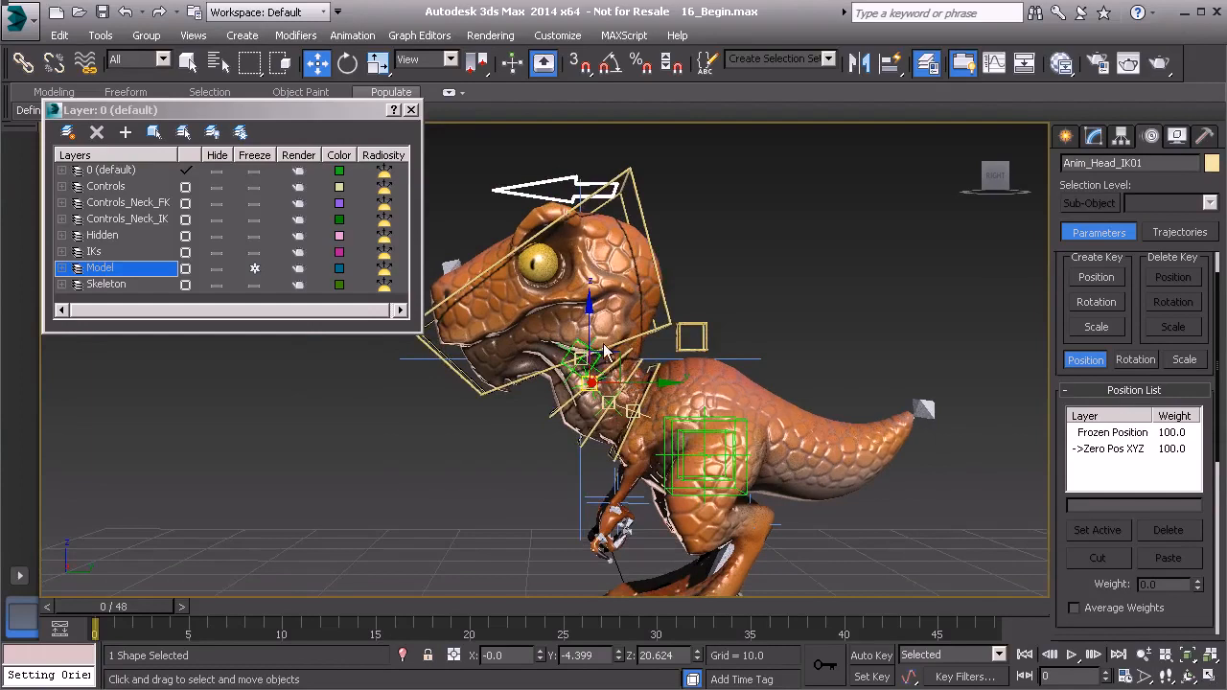
left_click_drag(604, 355, 536, 275)
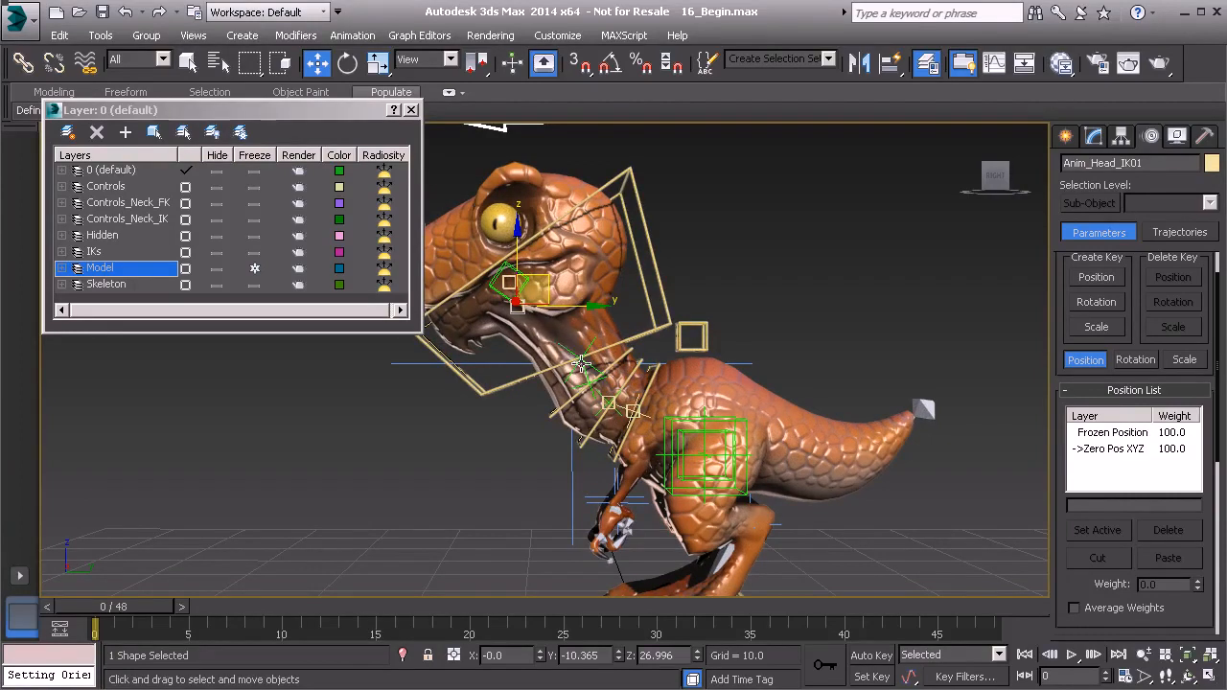
key("ctrl+z")
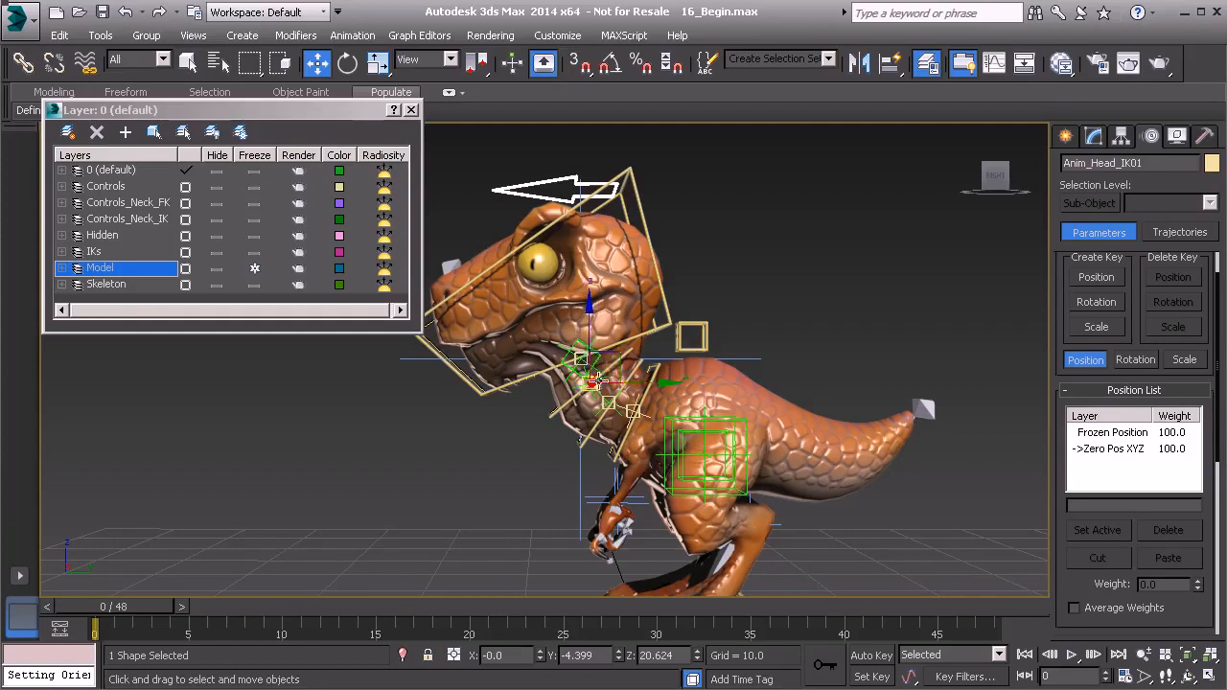
View the finished head and neck IK rig from the side and clear the selection
middle_click_drag(581, 358, 577, 376)
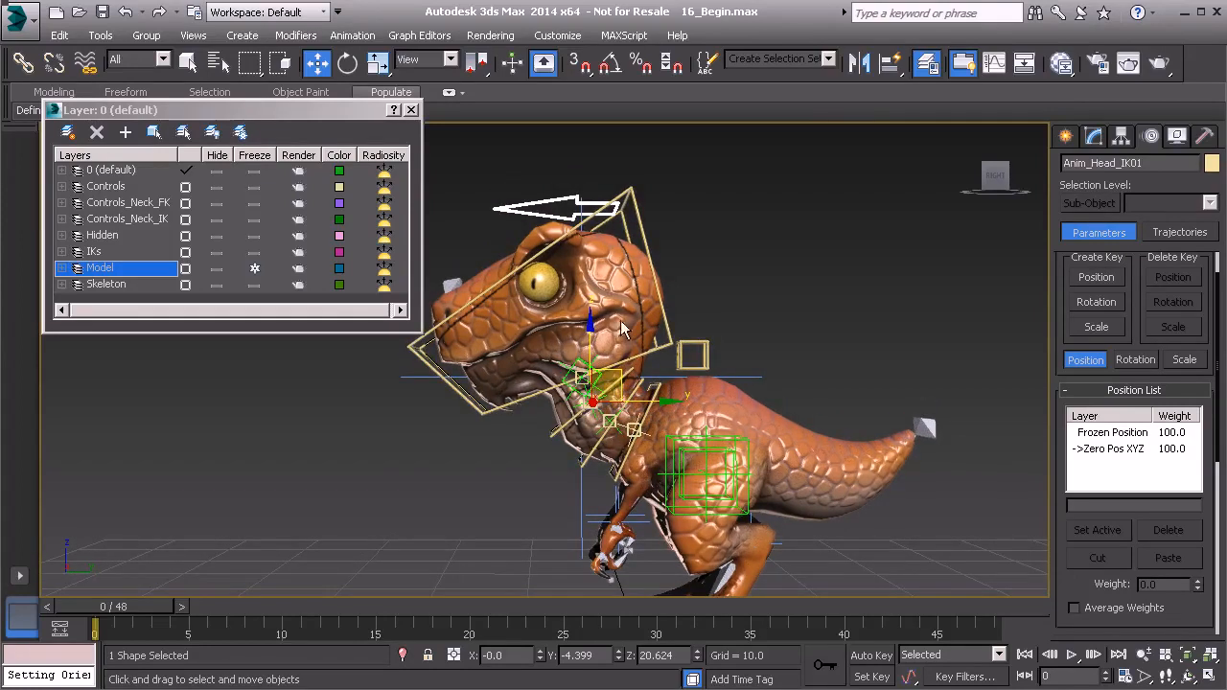
middle_click_drag(602, 367, 575, 376, "alt")
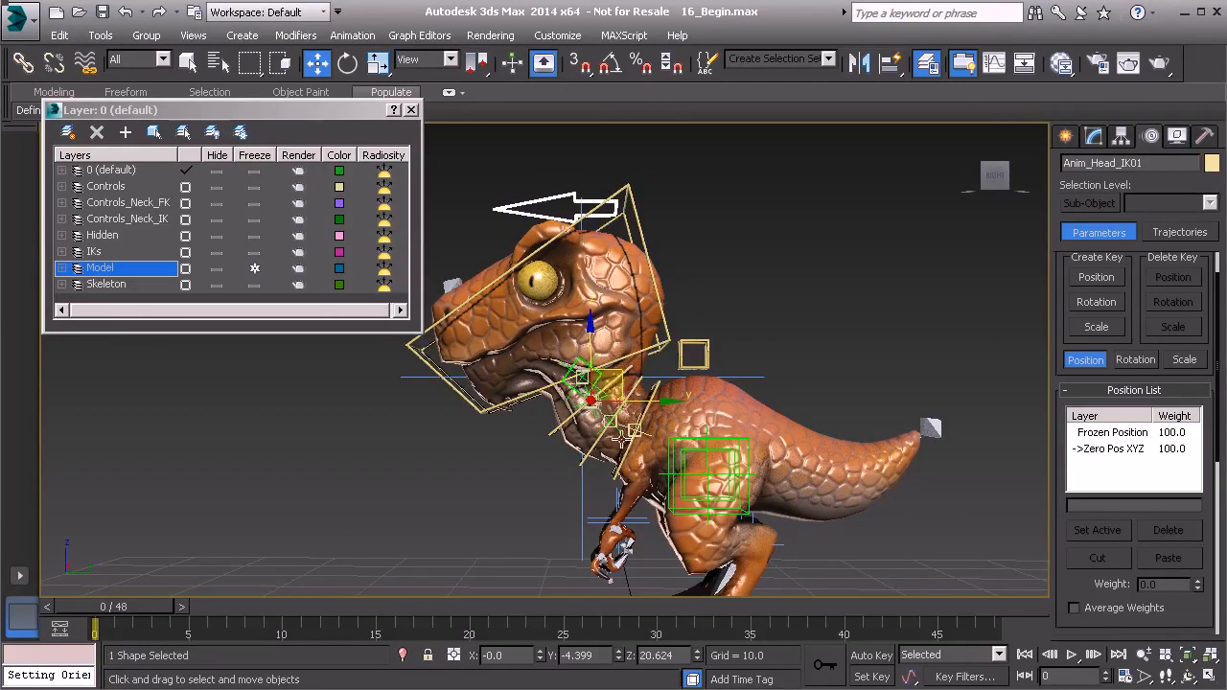
middle_click_drag(655, 438, 607, 459, "alt")
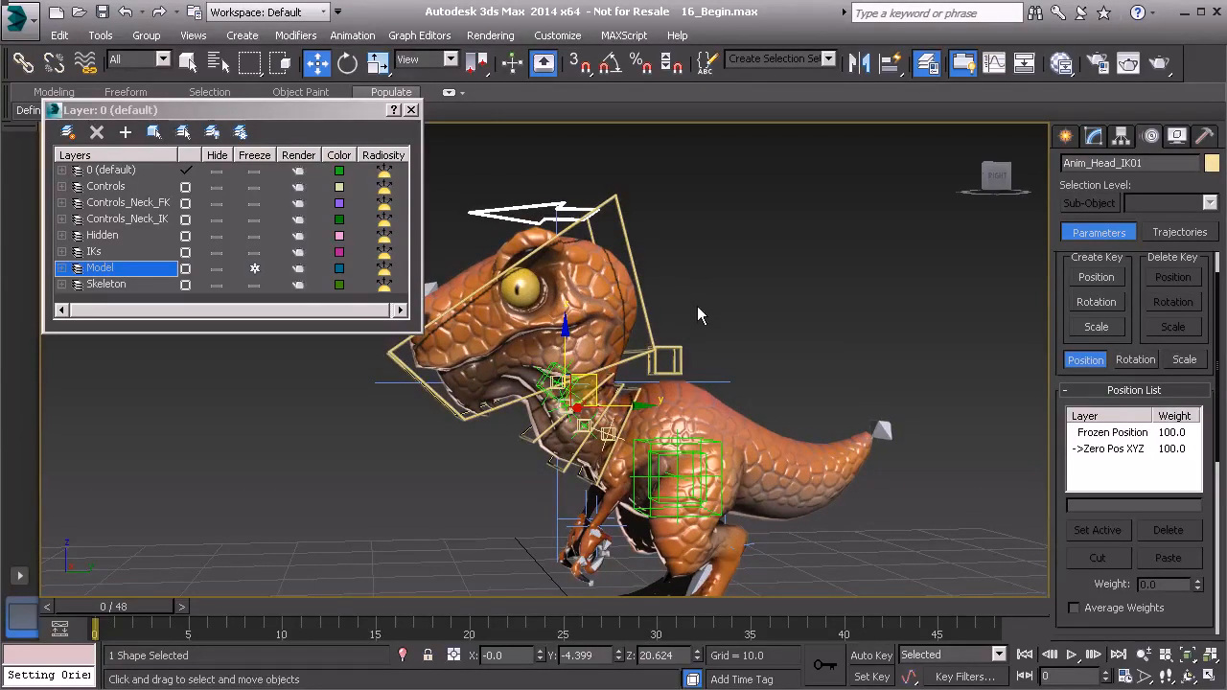
left_click(619, 417)
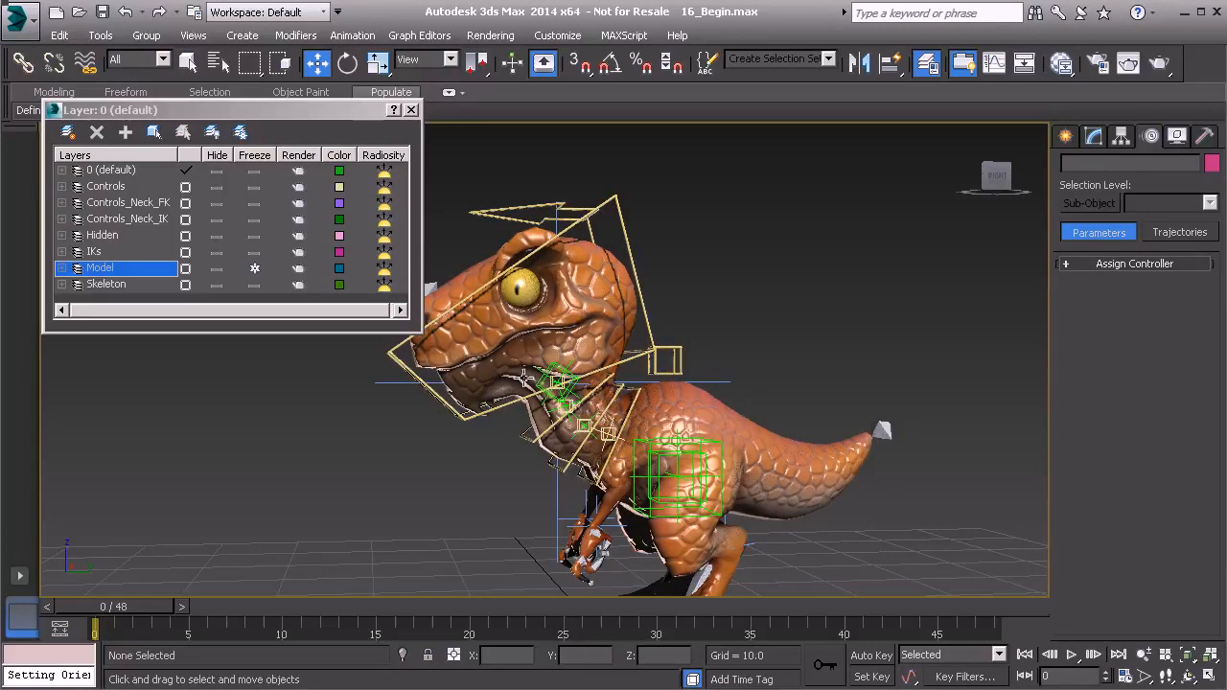